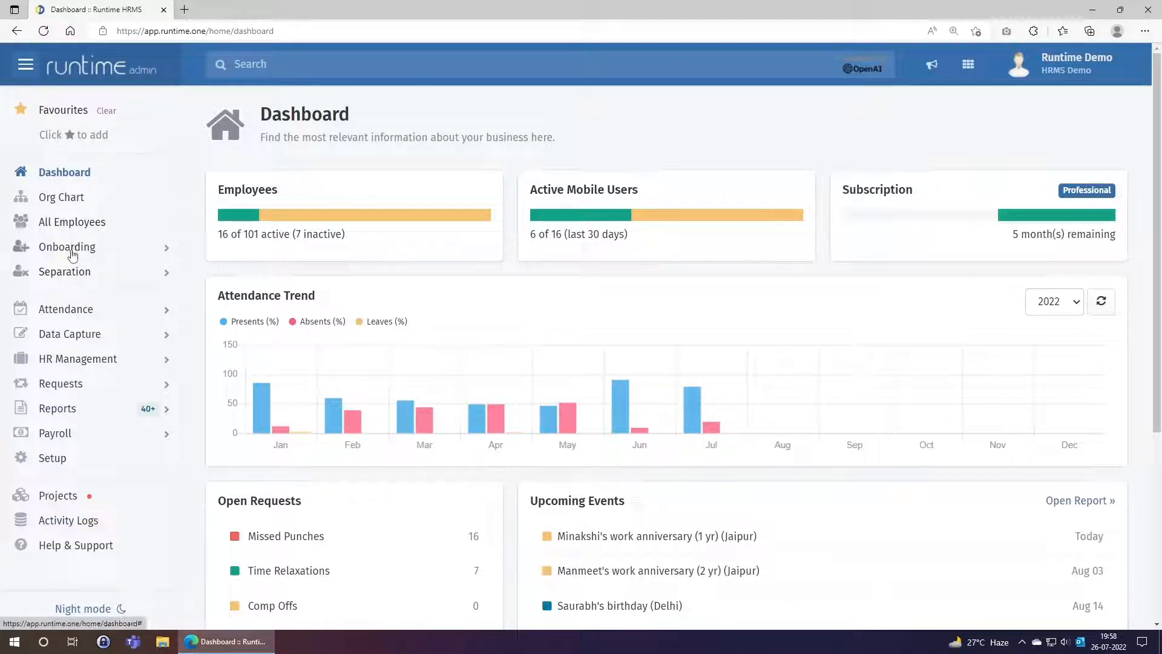
Expand the Onboarding menu in the sidebar
left_click(70, 249)
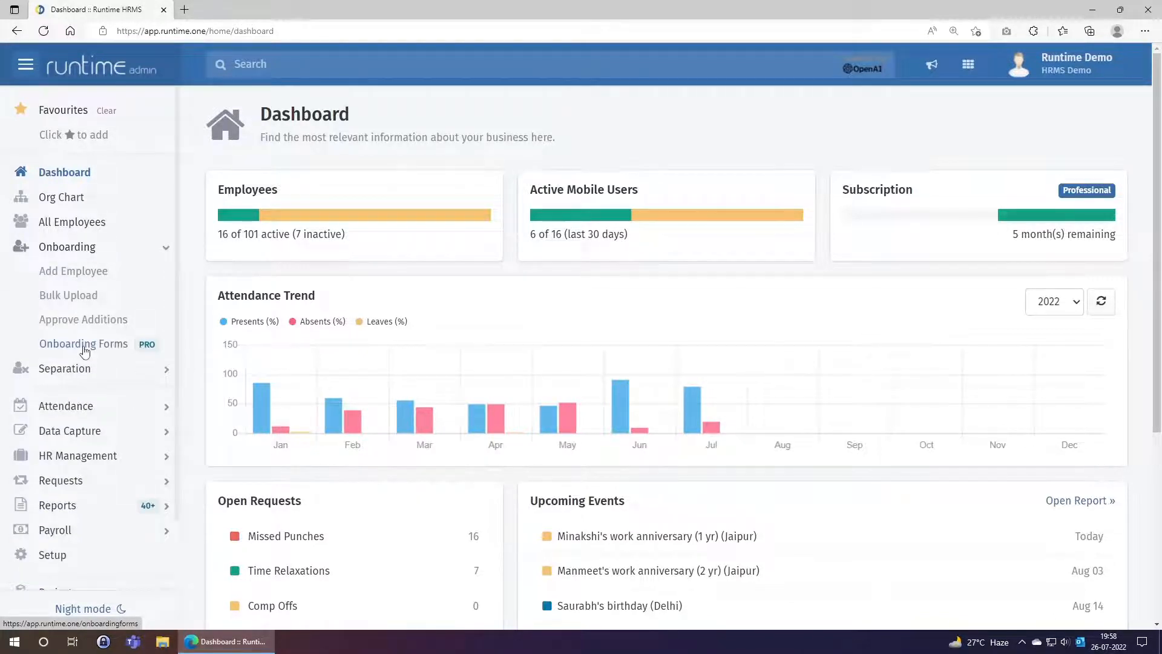
Start a new blank form from the Onboarding Forms list
left_click(84, 350)
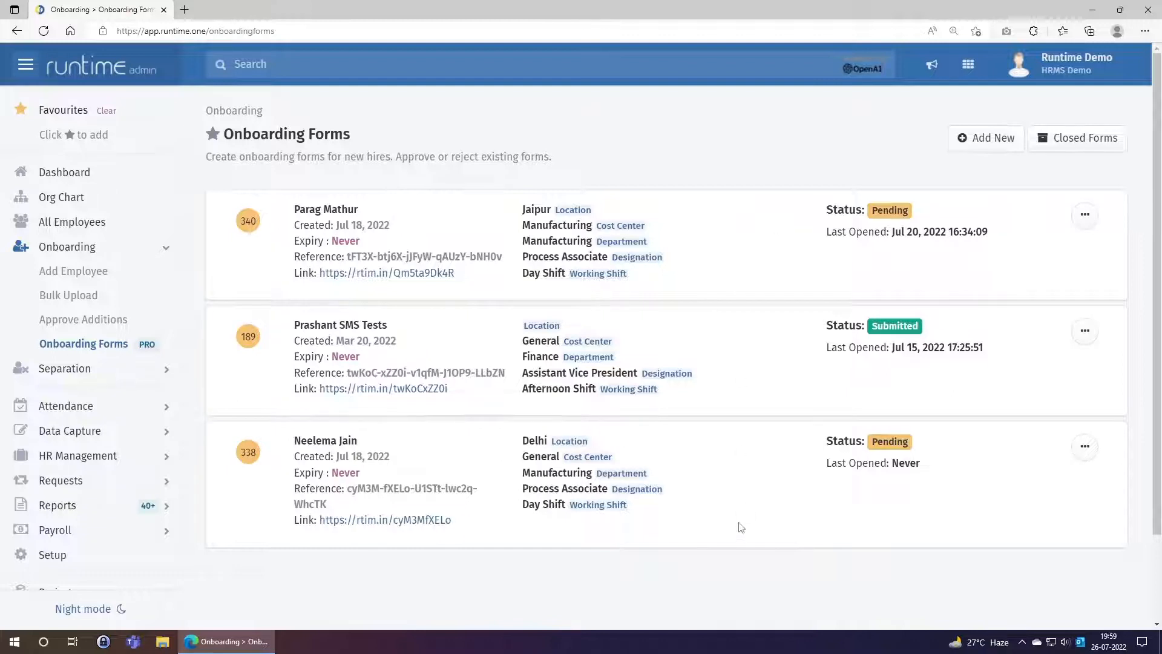
left_click(963, 142)
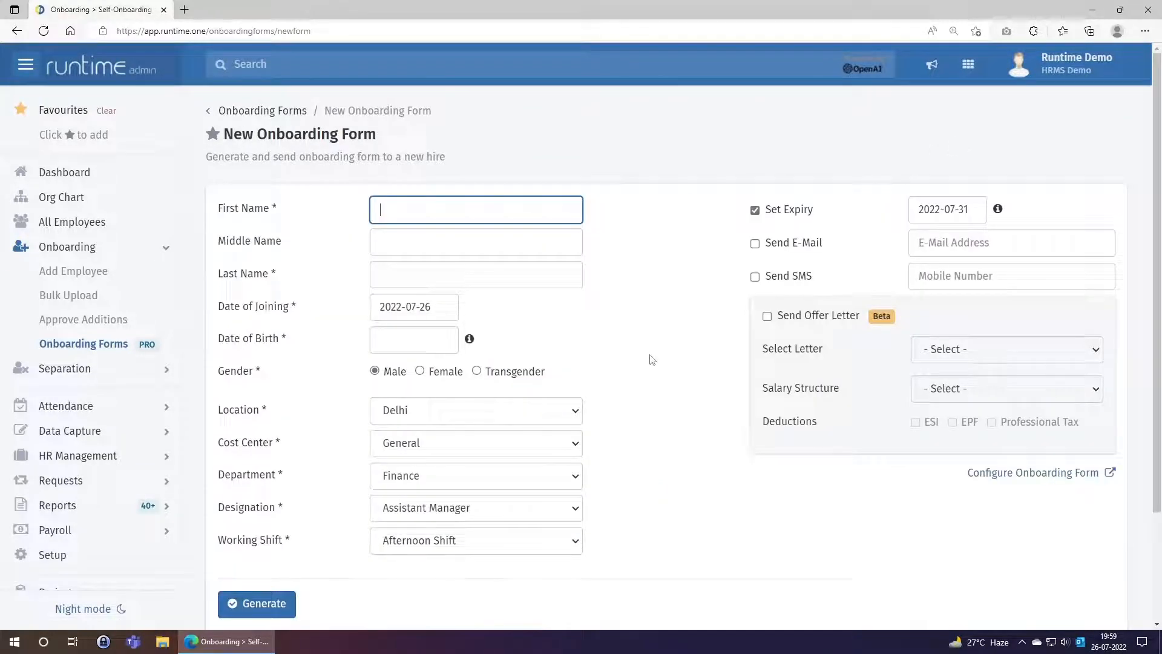
scroll(652, 360, "down", 2)
Enter the new hire's first and last name
scroll(653, 360, "up", 2)
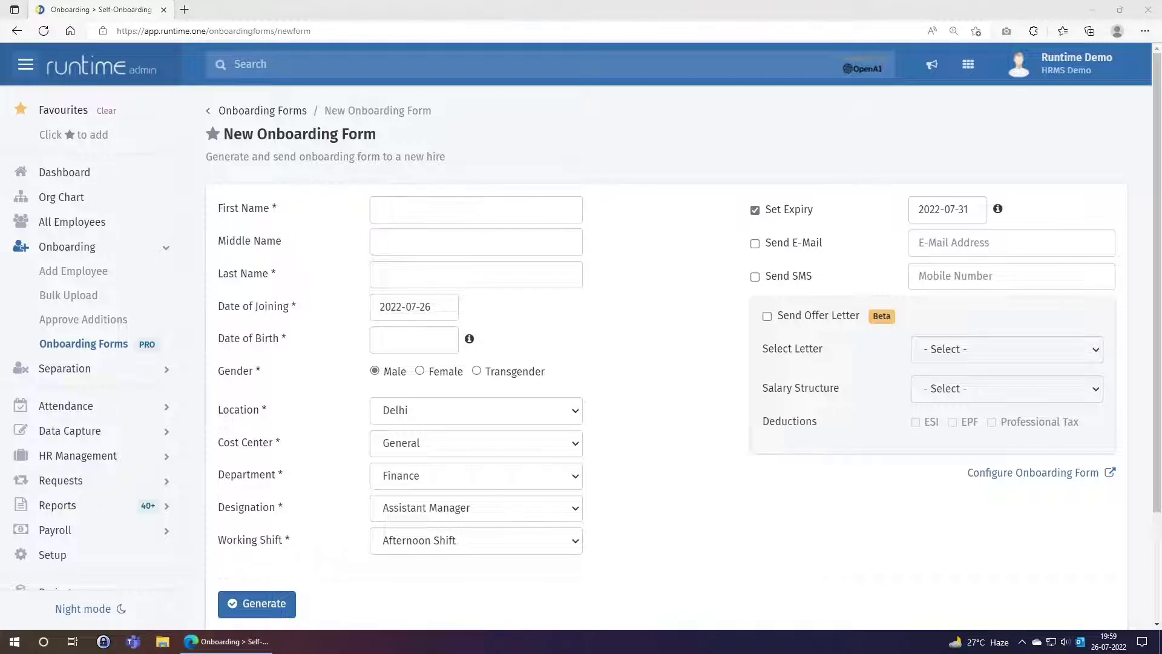
left_click(443, 204)
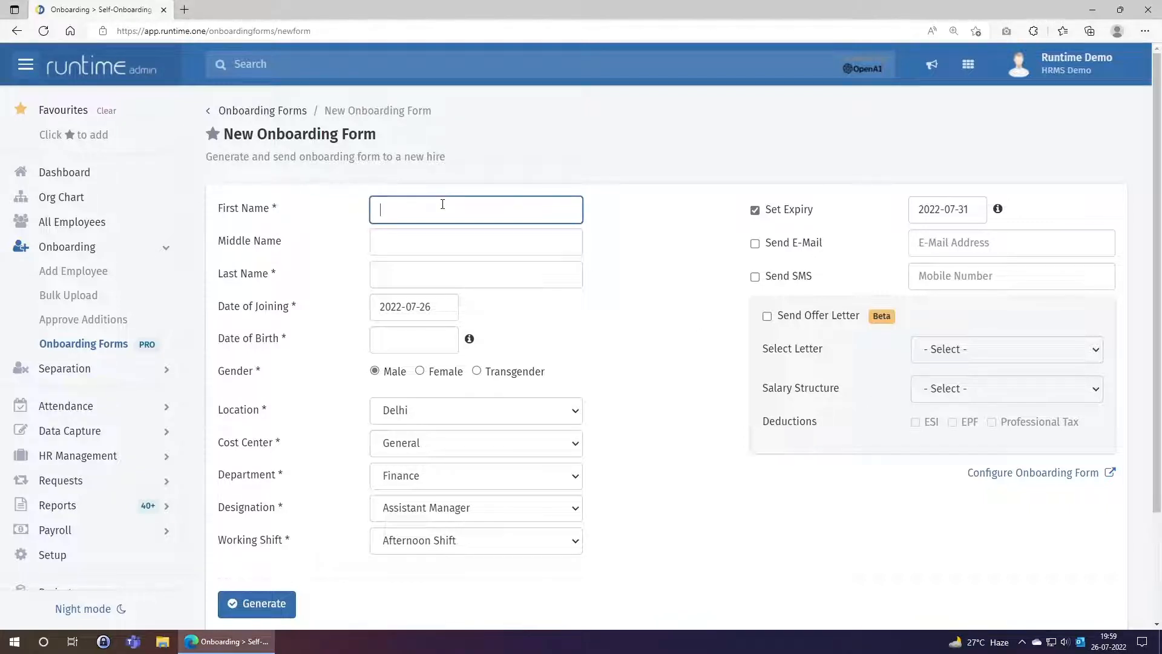
key("Tab")
key("Tab")
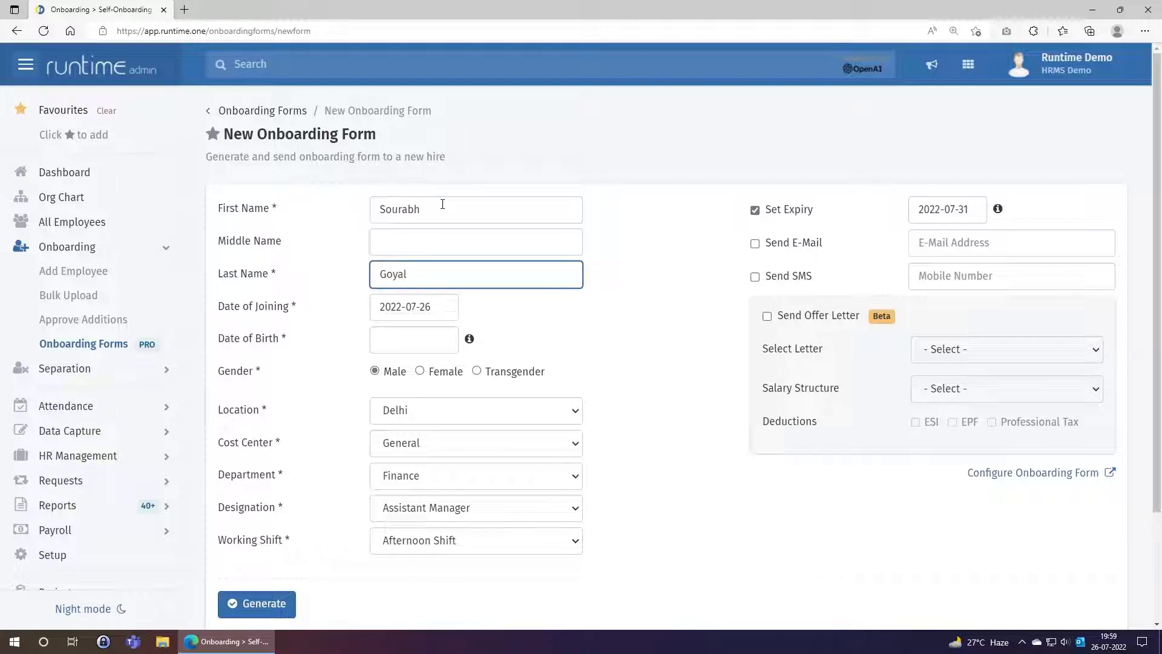
Set the joining date to 2022-07-01 and the date of birth to 1995-07-01
left_click(441, 311)
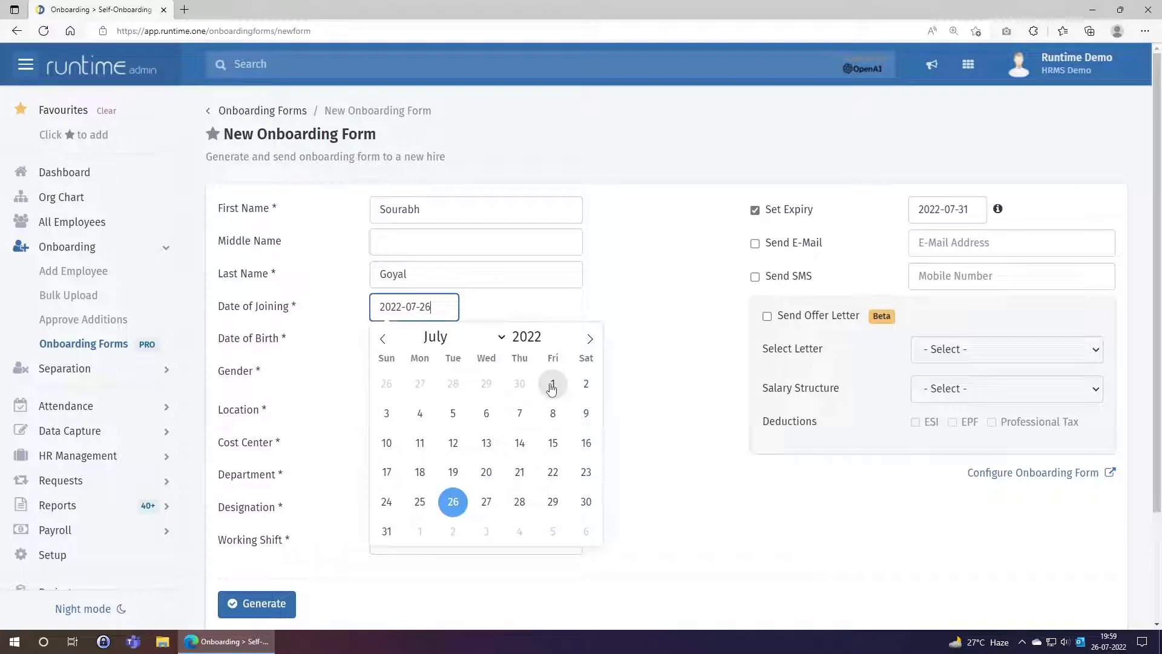
left_click(552, 385)
left_click(415, 345)
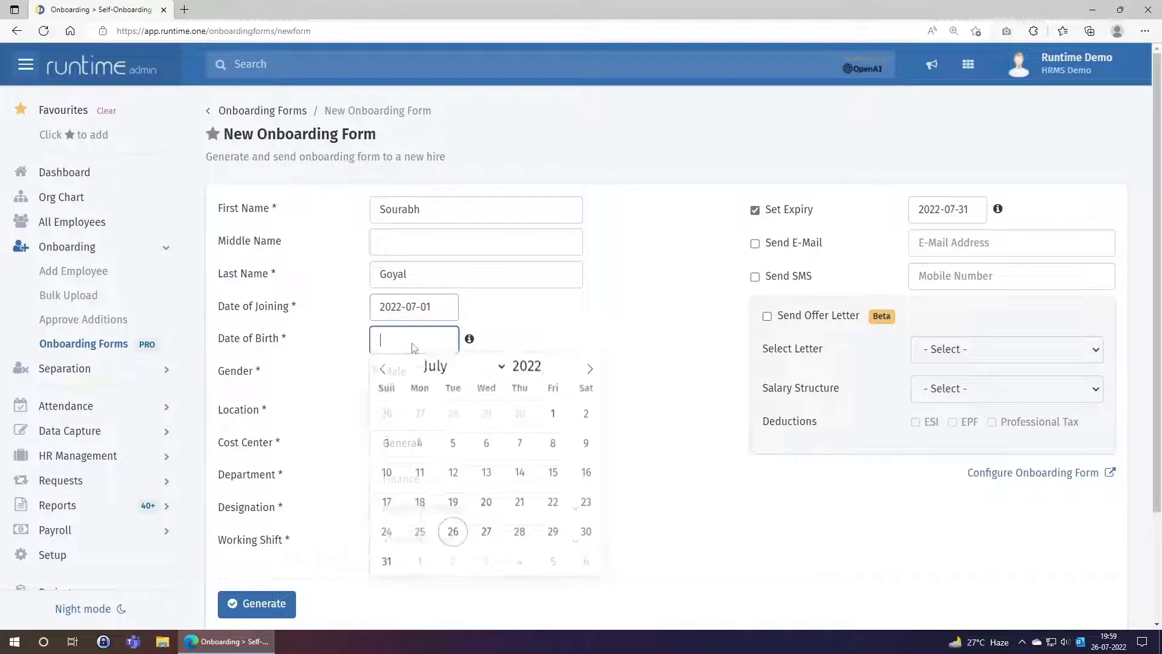
left_click(487, 446)
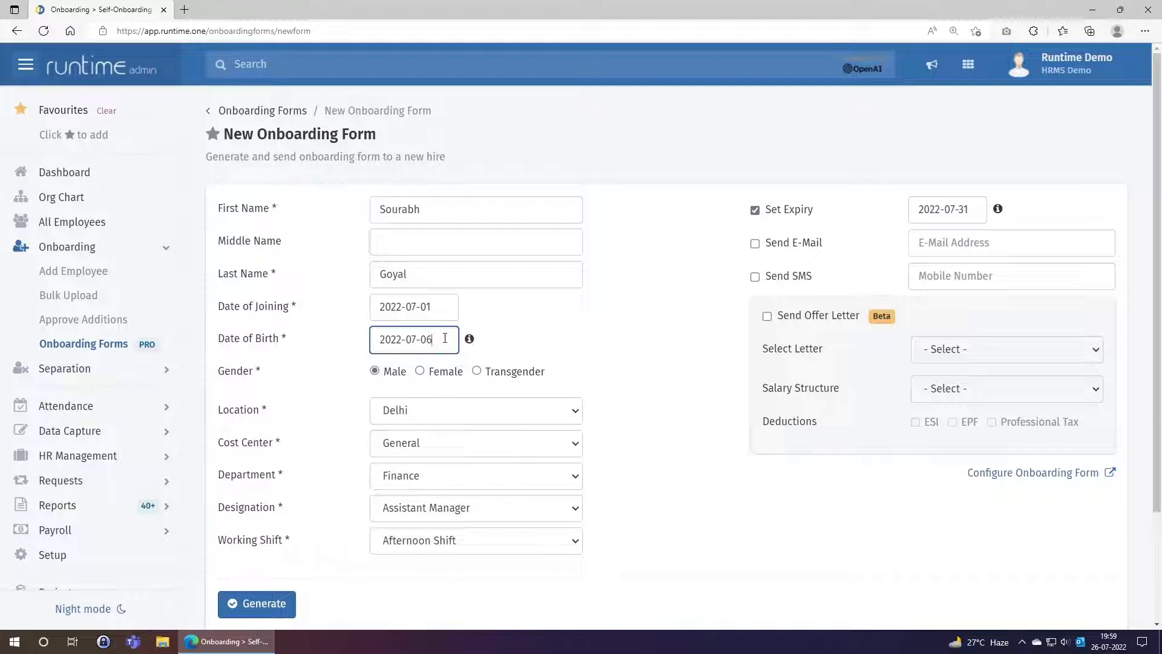
mouse_move(470, 343)
left_click(392, 340)
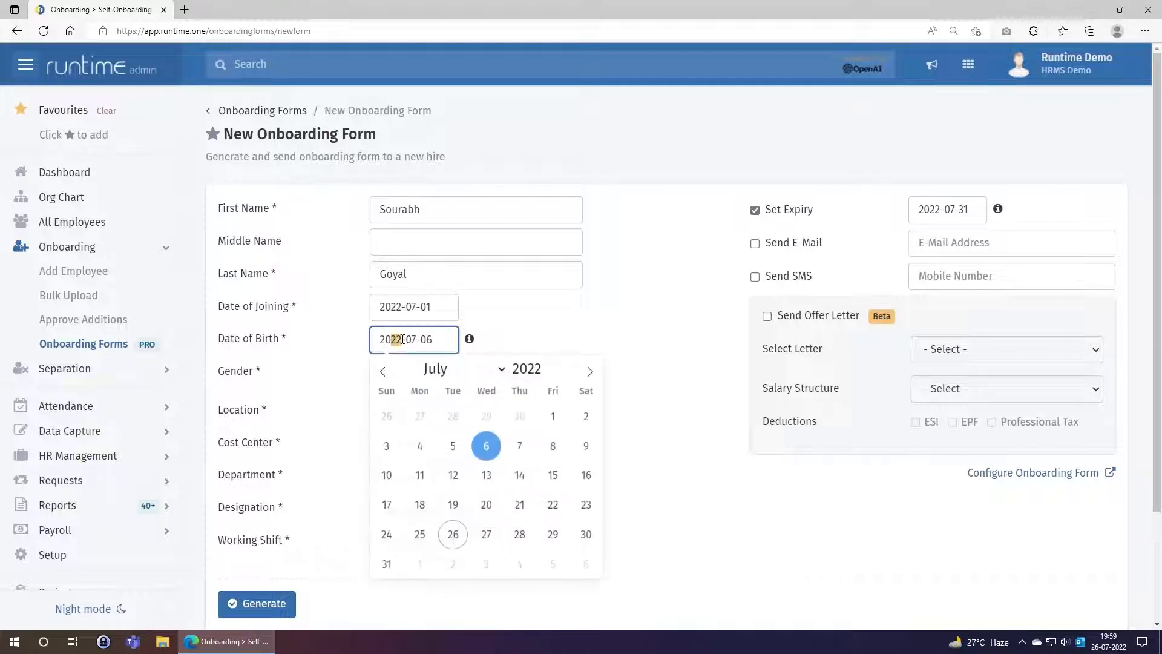
double_click(401, 339)
type("1995")
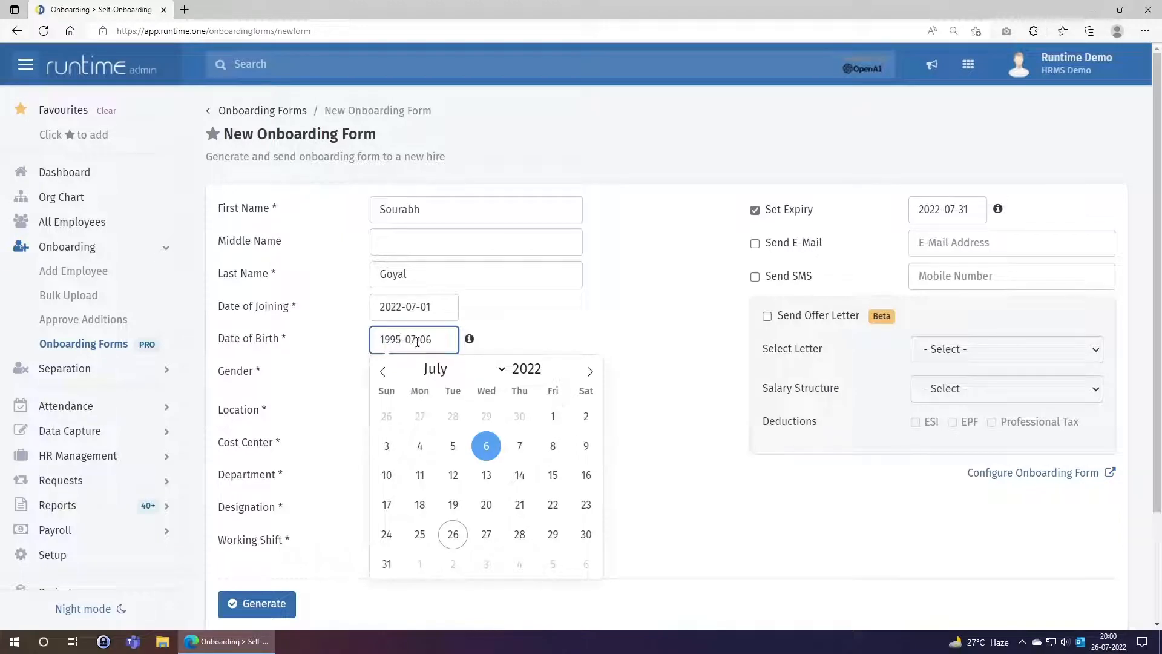
left_click_drag(426, 339, 450, 340)
type("1")
left_click(563, 326)
scroll(428, 374, "down", 2)
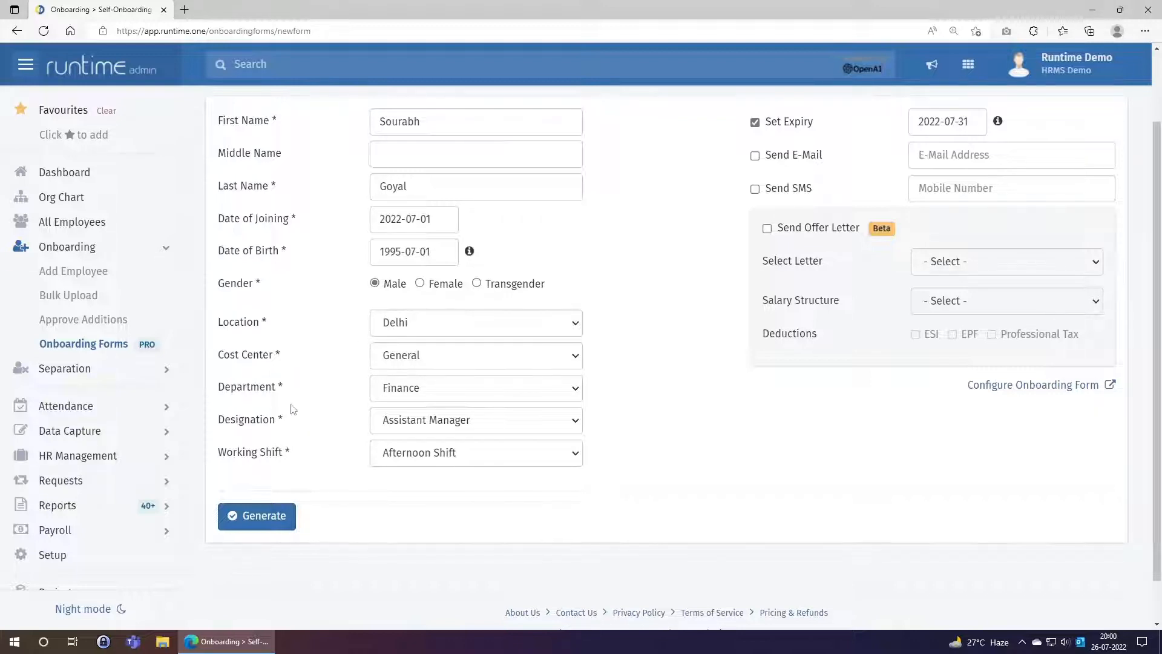
Pick location Mumbai, department Marketing, designation Process Developer and working shift Day Shift
left_click(416, 333)
left_click(416, 374)
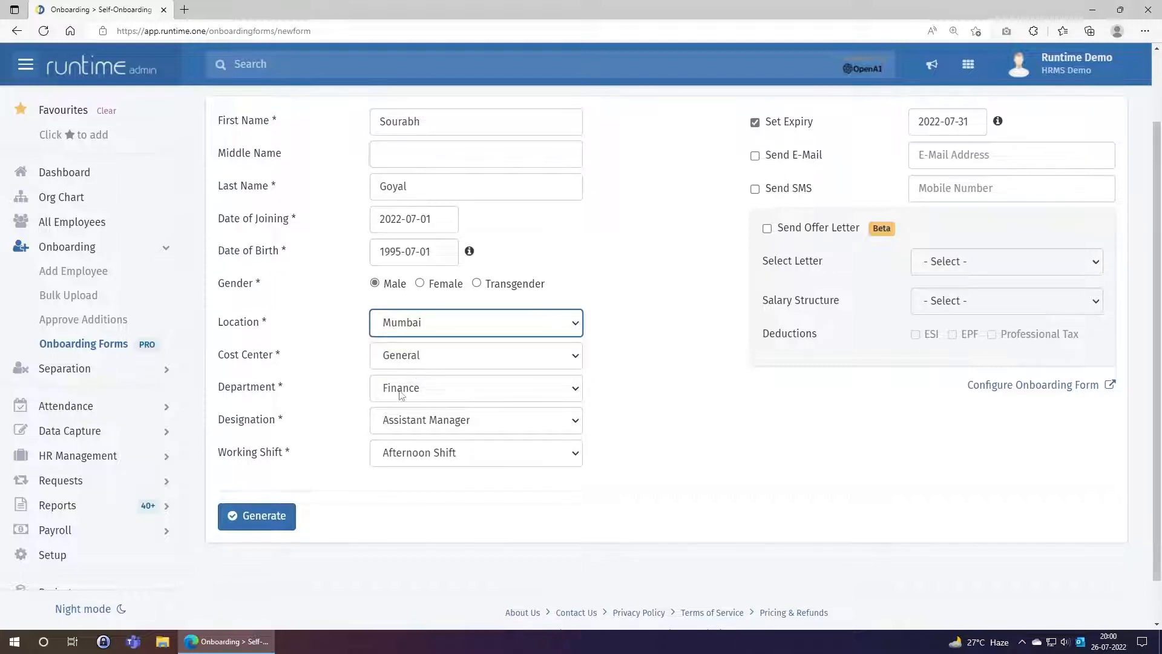
left_click(401, 395)
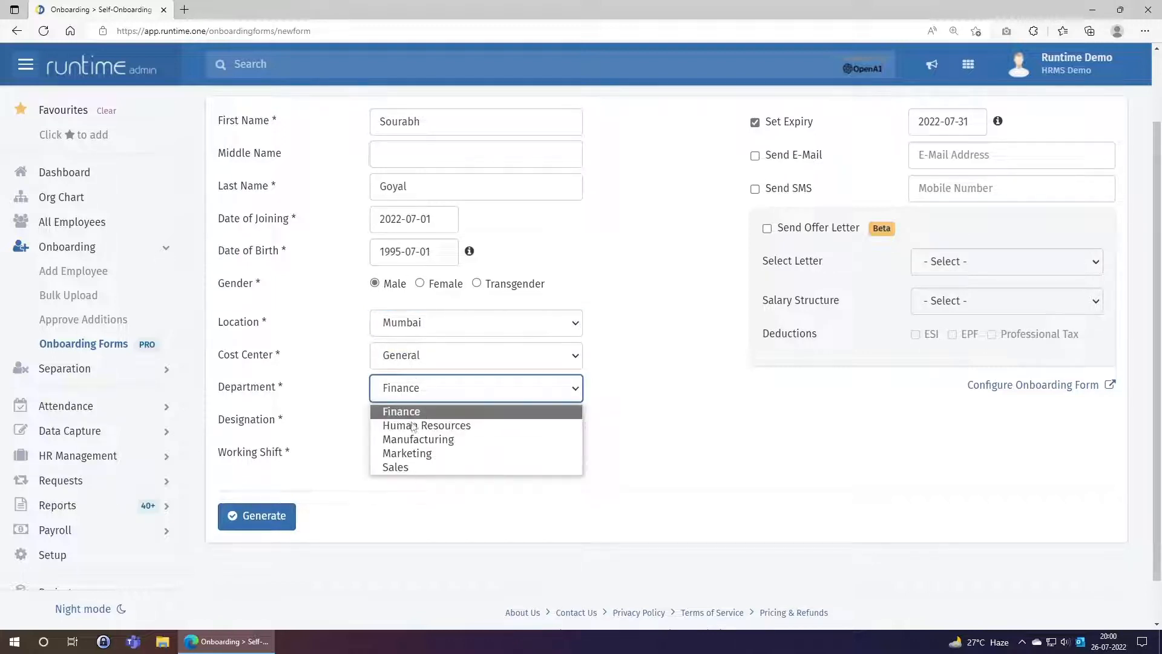
left_click(417, 453)
left_click(414, 420)
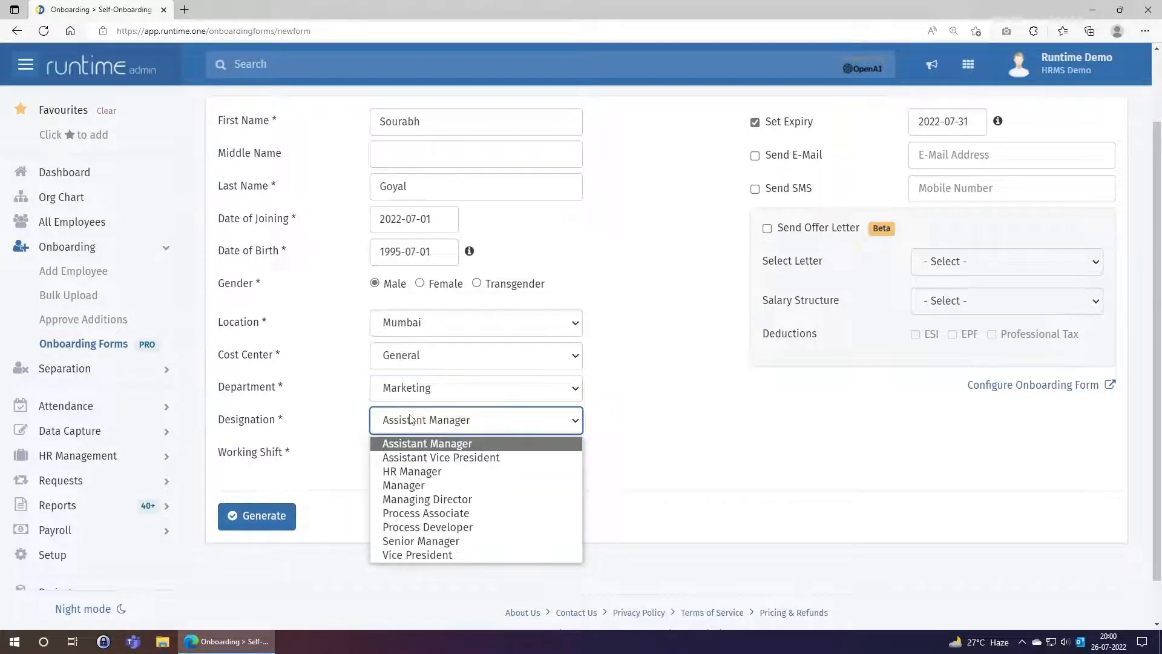
left_click(418, 527)
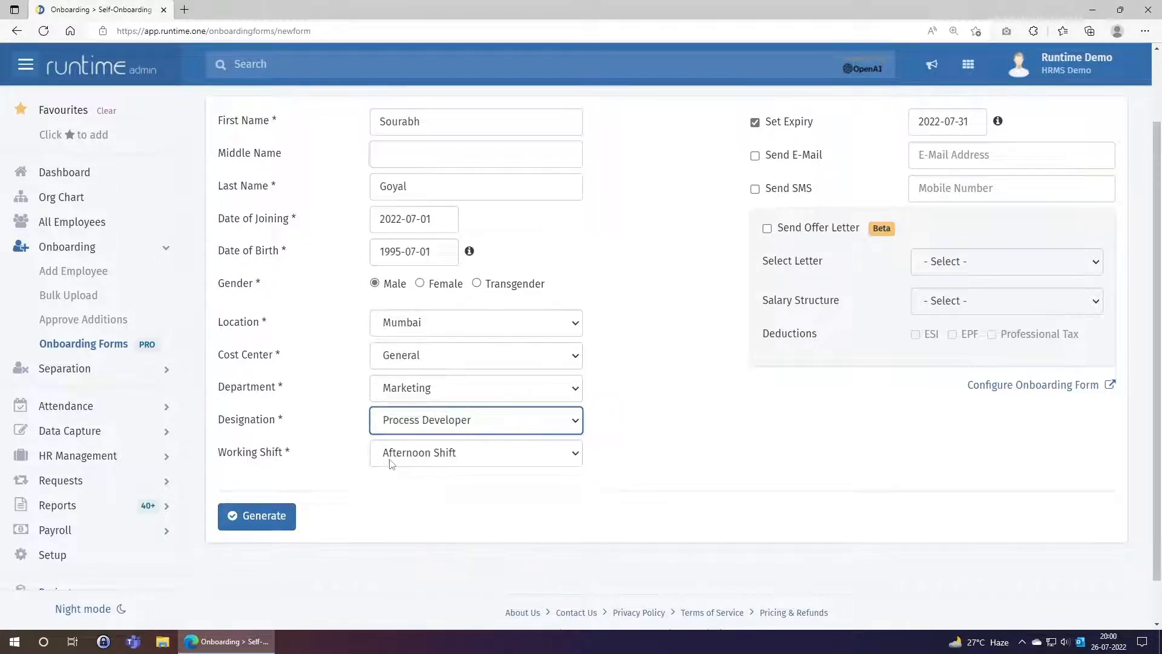
left_click(391, 464)
left_click(406, 490)
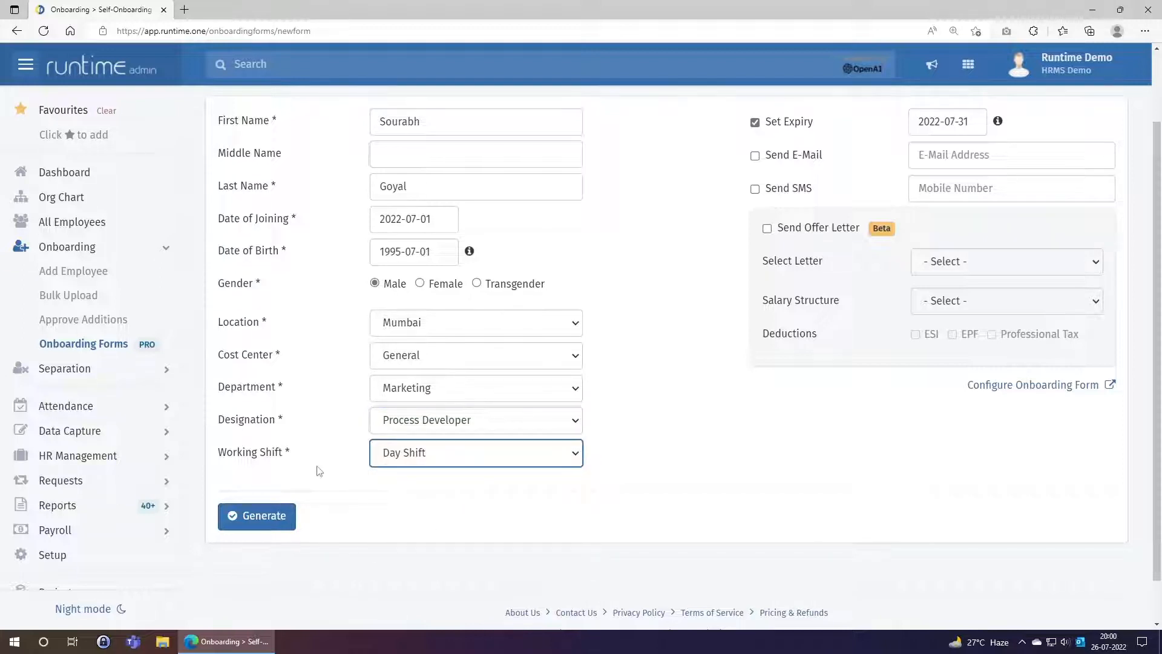
scroll(330, 457, "up", 2)
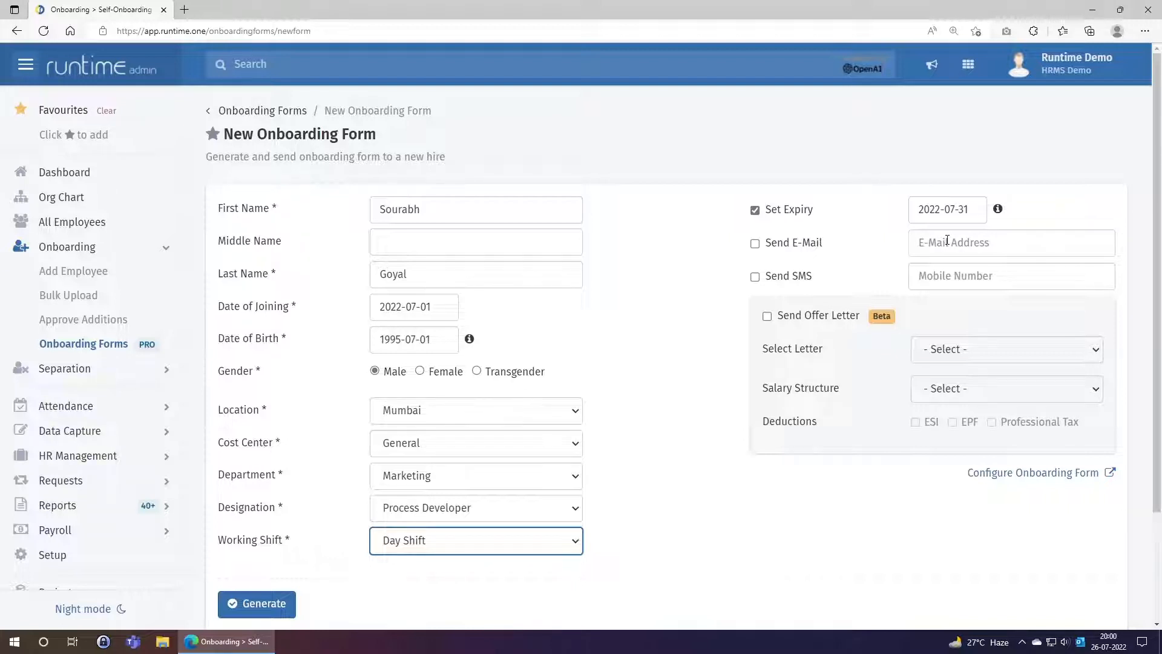
Remove the expiry, e-mail the form to the hire's address, keep SMS off, include an offer letter
left_click(790, 214)
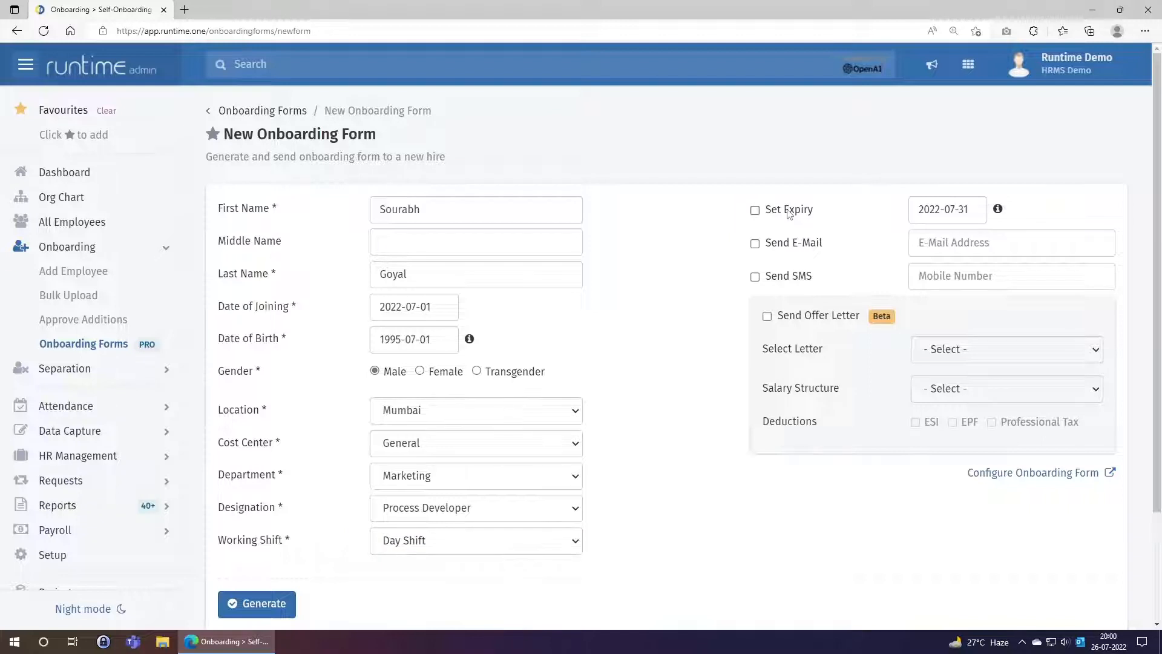
left_click(790, 249)
left_click(959, 248)
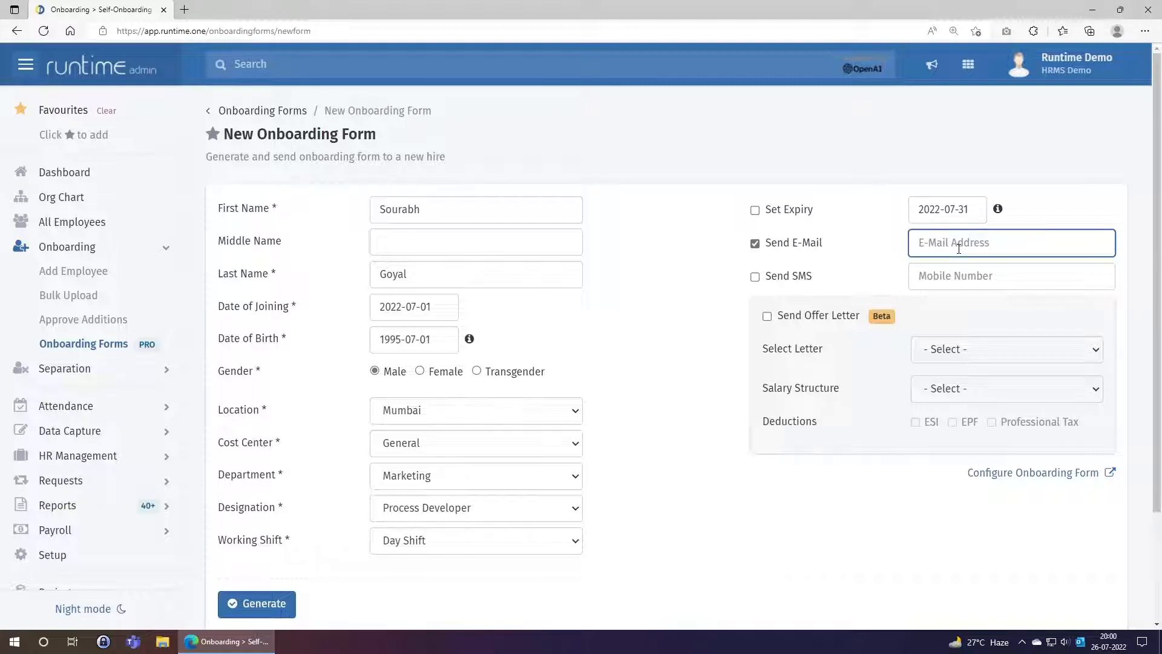
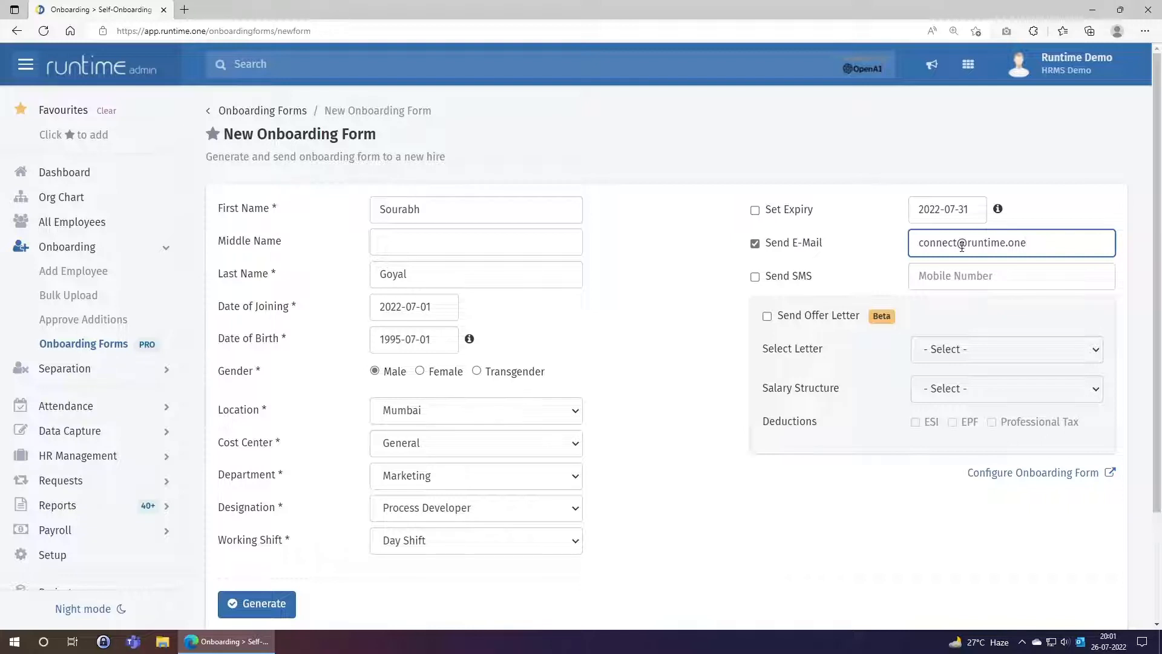
left_click(783, 278)
left_click(938, 275)
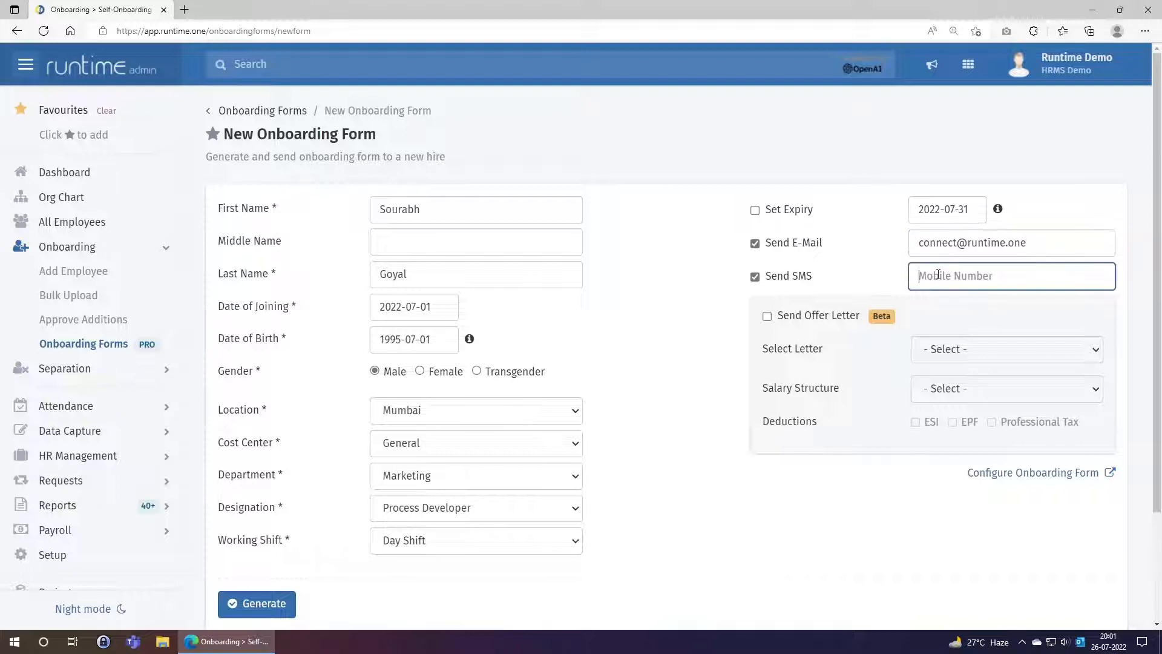
left_click(798, 282)
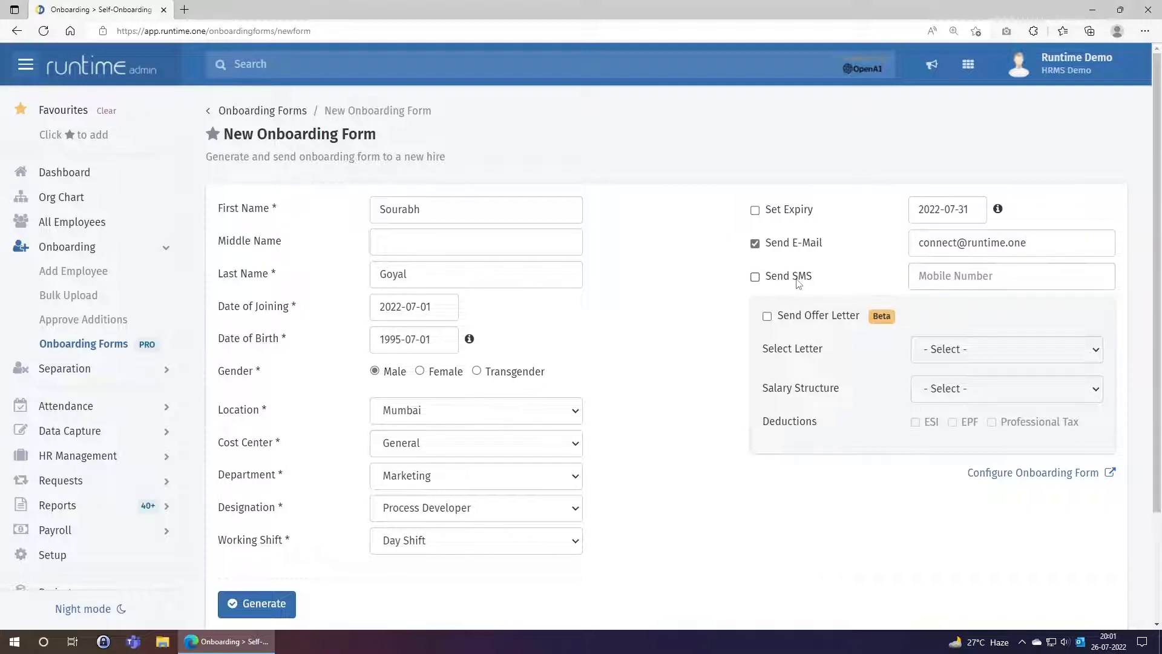
left_click(790, 321)
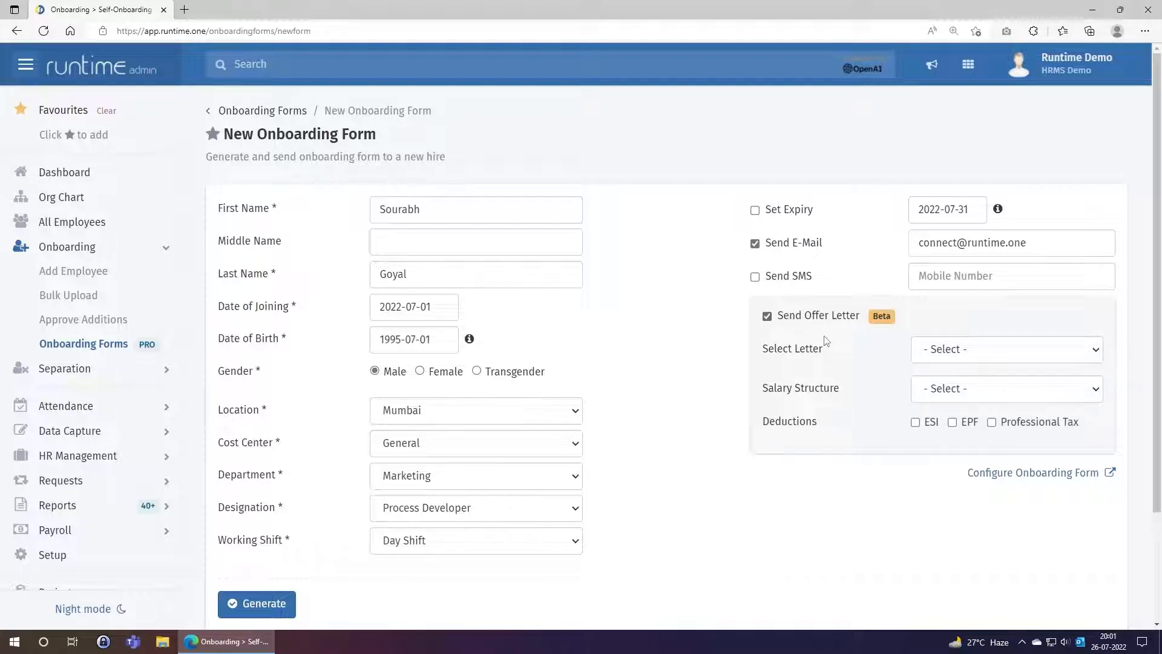
Use the Offer Letter New template with Junior Associate salary structure, applying ESI and EPF deductions
left_click(969, 348)
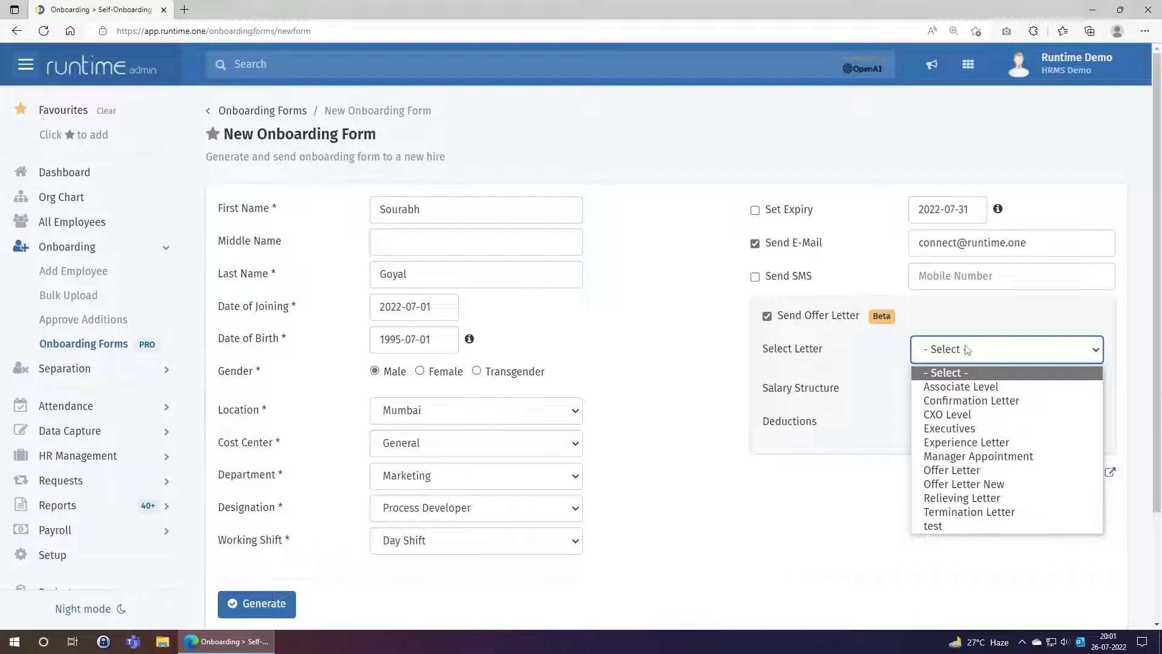
left_click(954, 485)
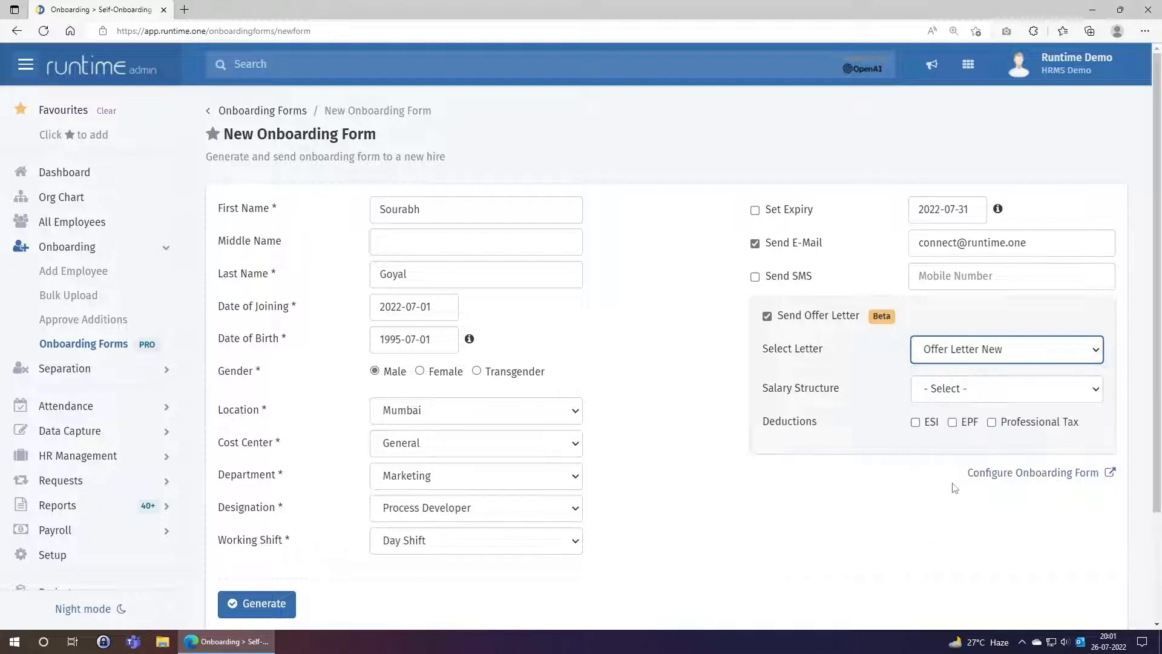
left_click(1000, 359)
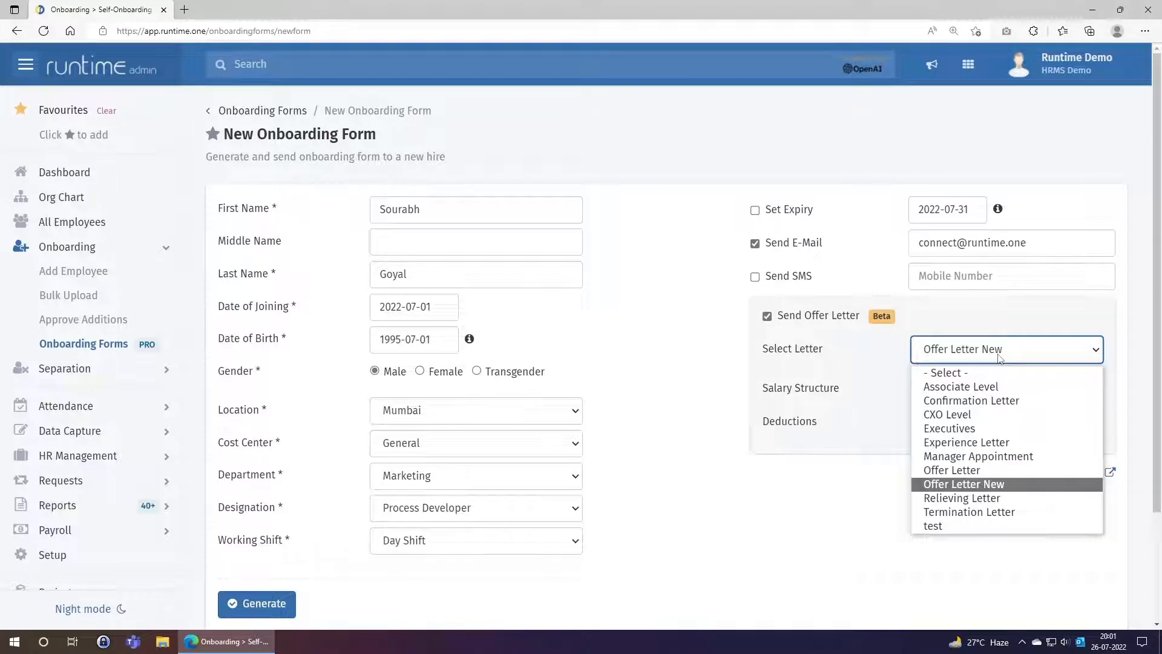
left_click(1000, 358)
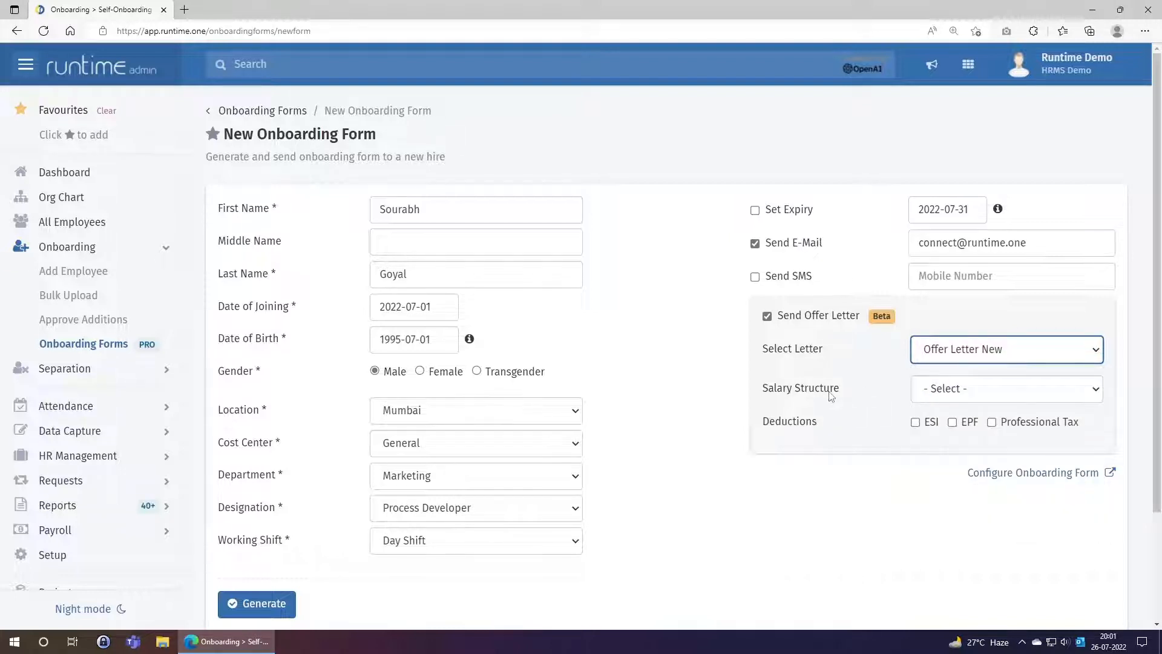
left_click(953, 401)
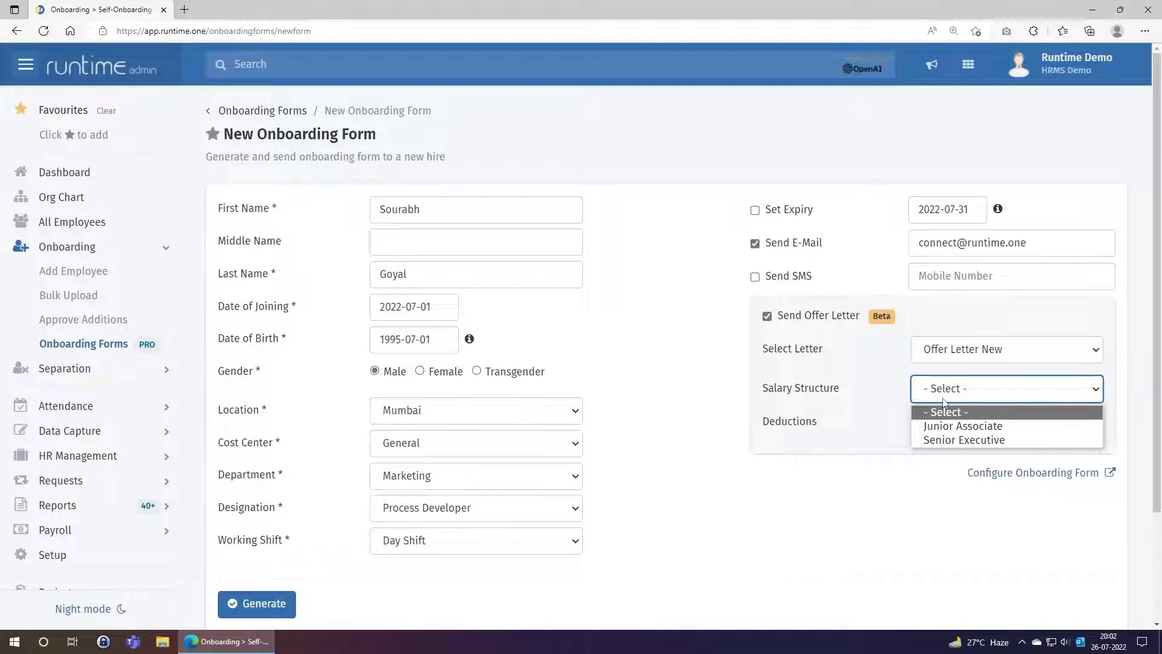
left_click(945, 427)
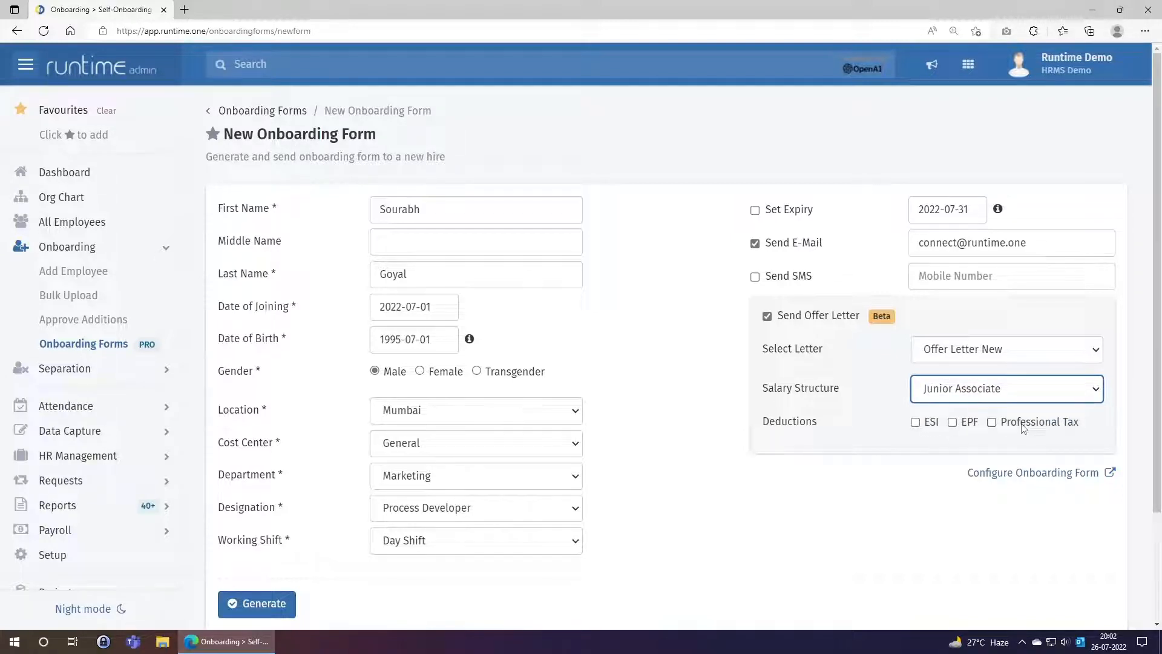
left_click(934, 425)
left_click(935, 425)
left_click(953, 422)
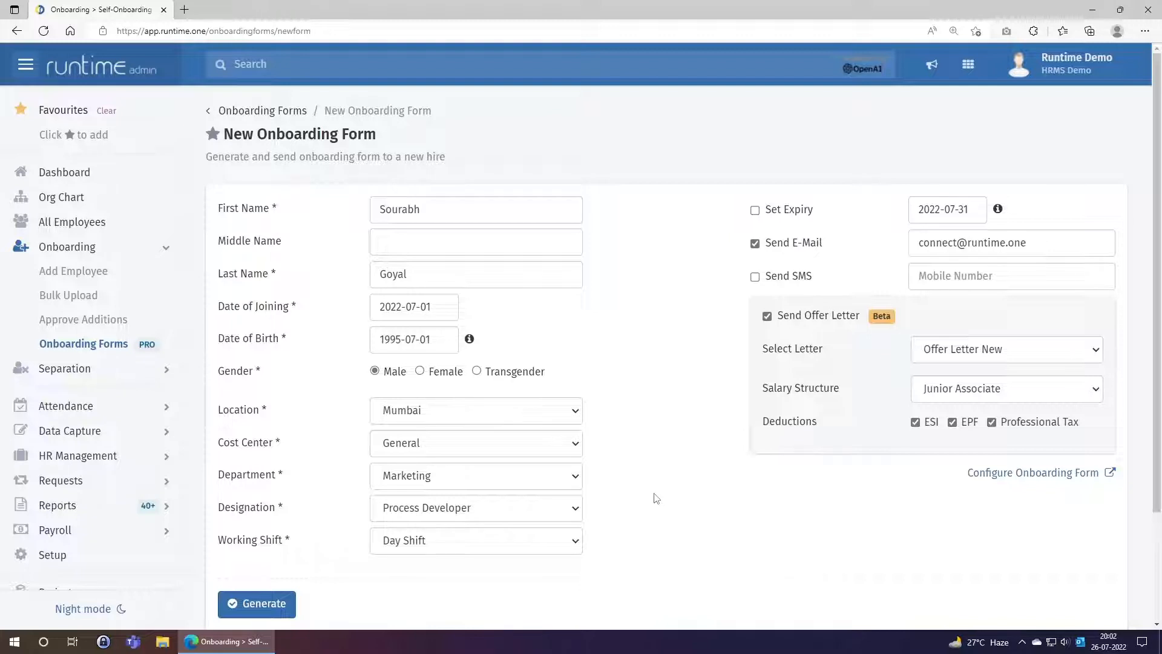
Generate the onboarding form and highlight its generated short link
left_click(285, 604)
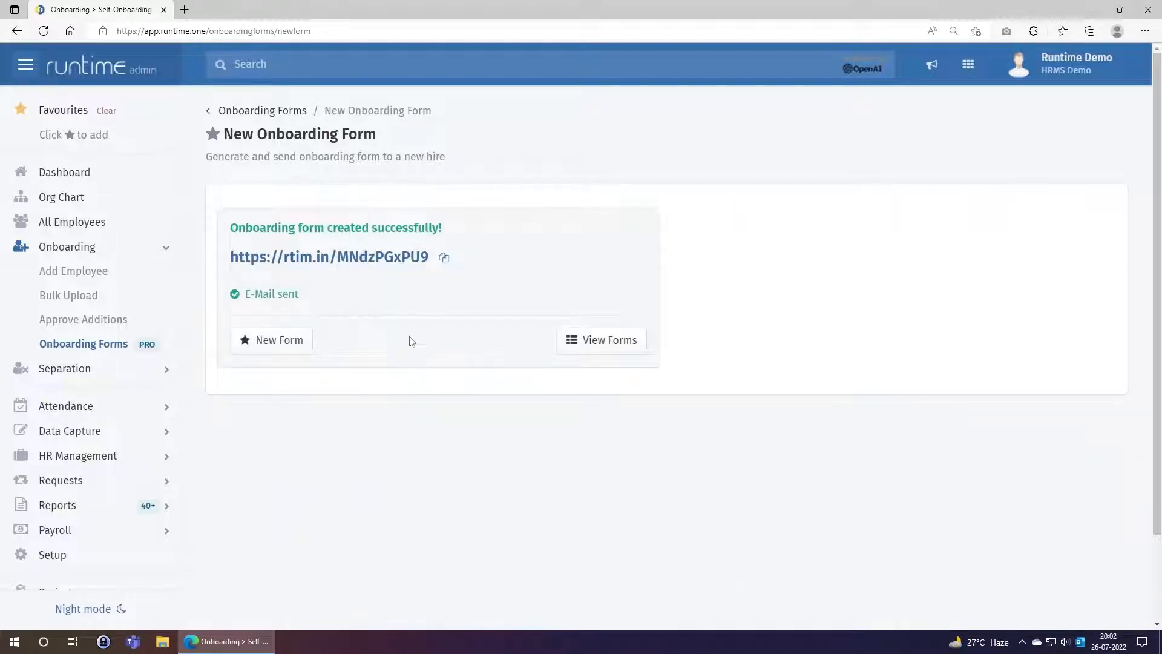
left_click_drag(231, 259, 428, 259)
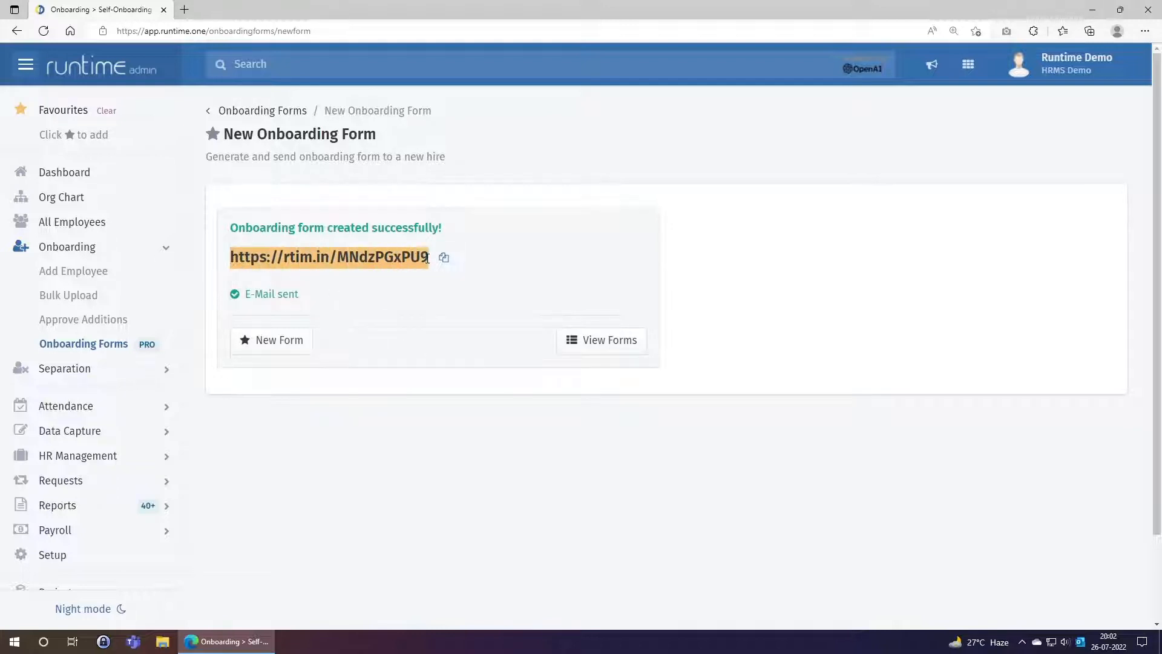
left_click(463, 351)
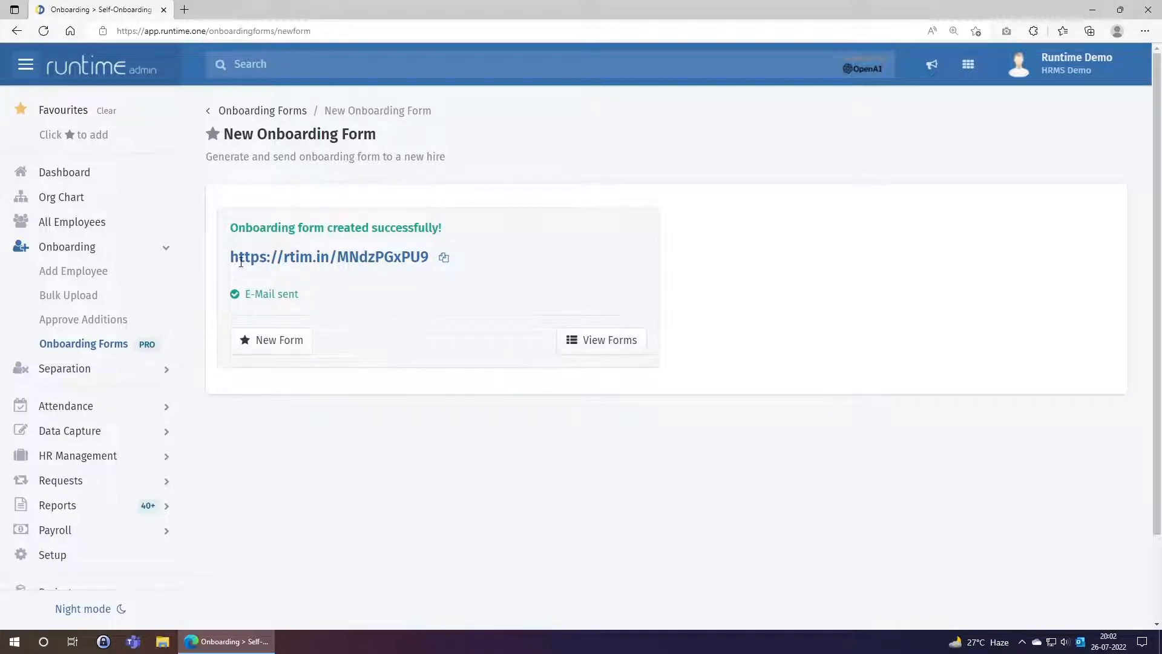
left_click_drag(230, 258, 429, 258)
left_click(463, 337)
scroll(69, 302, "down", 2)
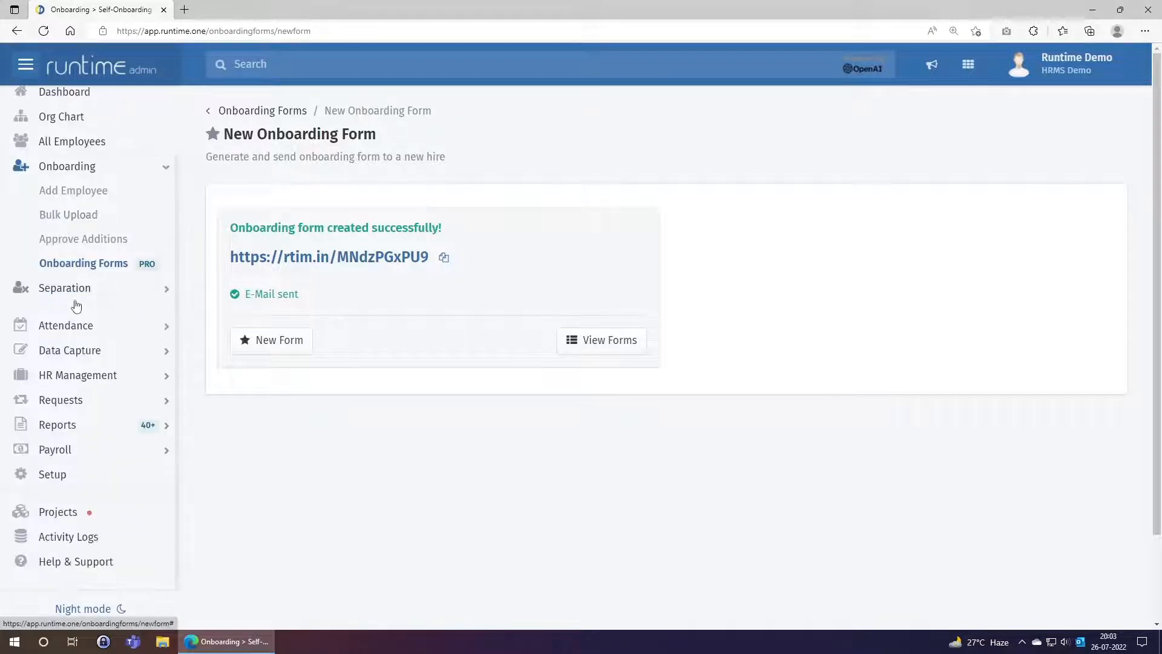
Open Self-Onboarding setup and highlight the Contact Details, Personal Information and Present Address headings
left_click(57, 476)
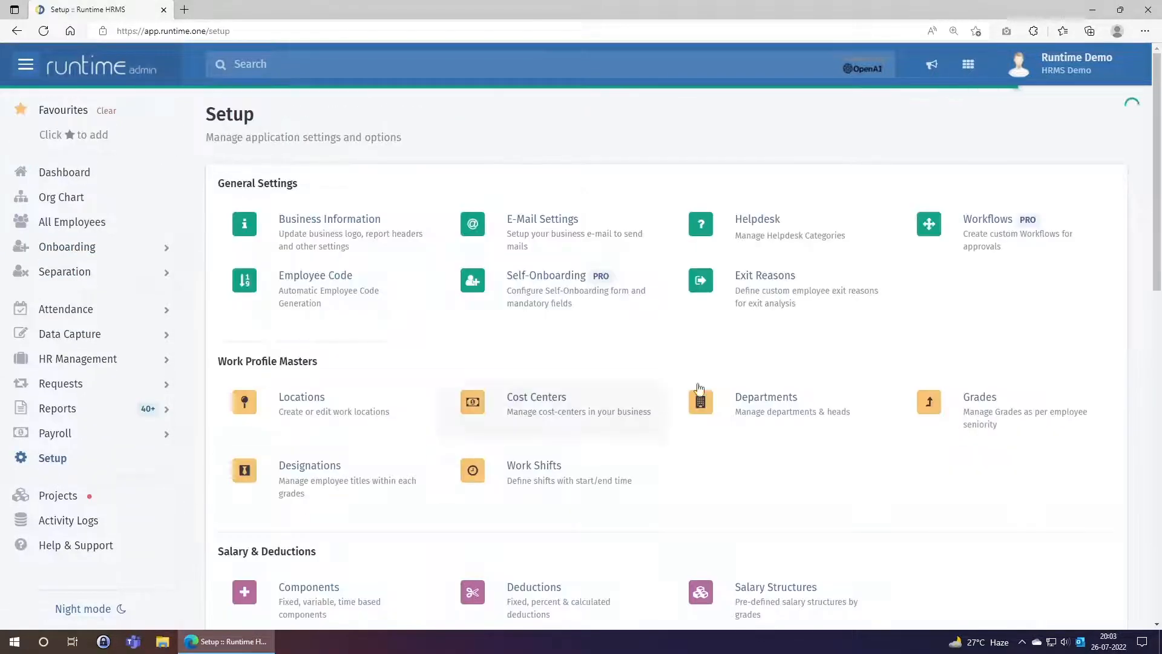
left_click(542, 293)
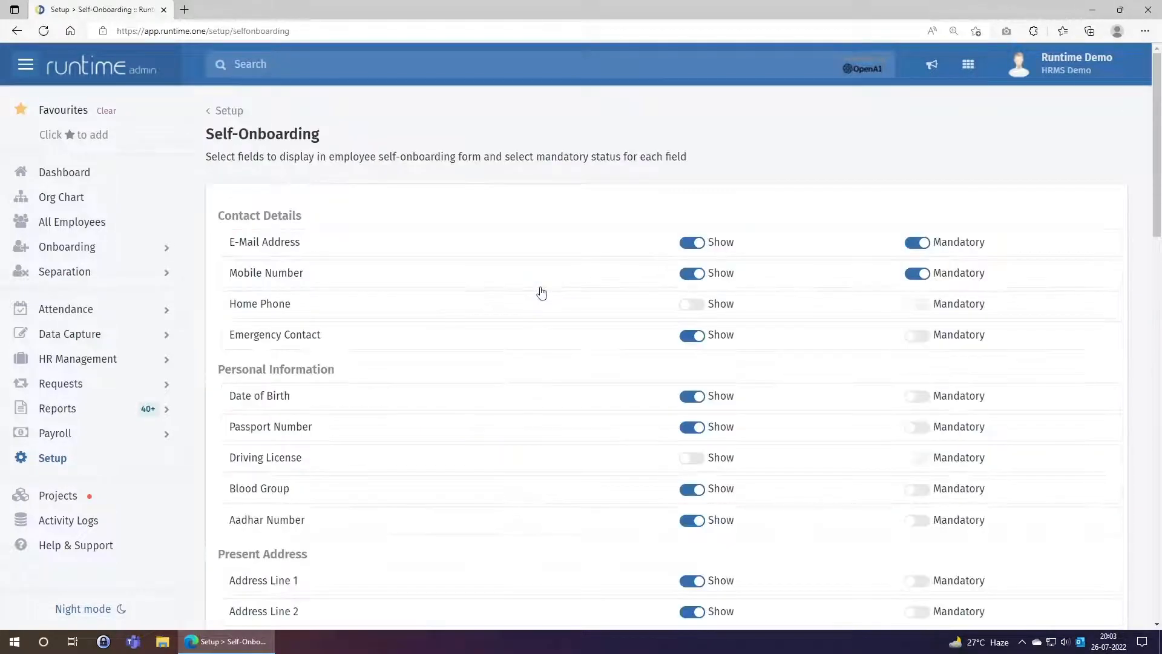
scroll(542, 287, "down", 1)
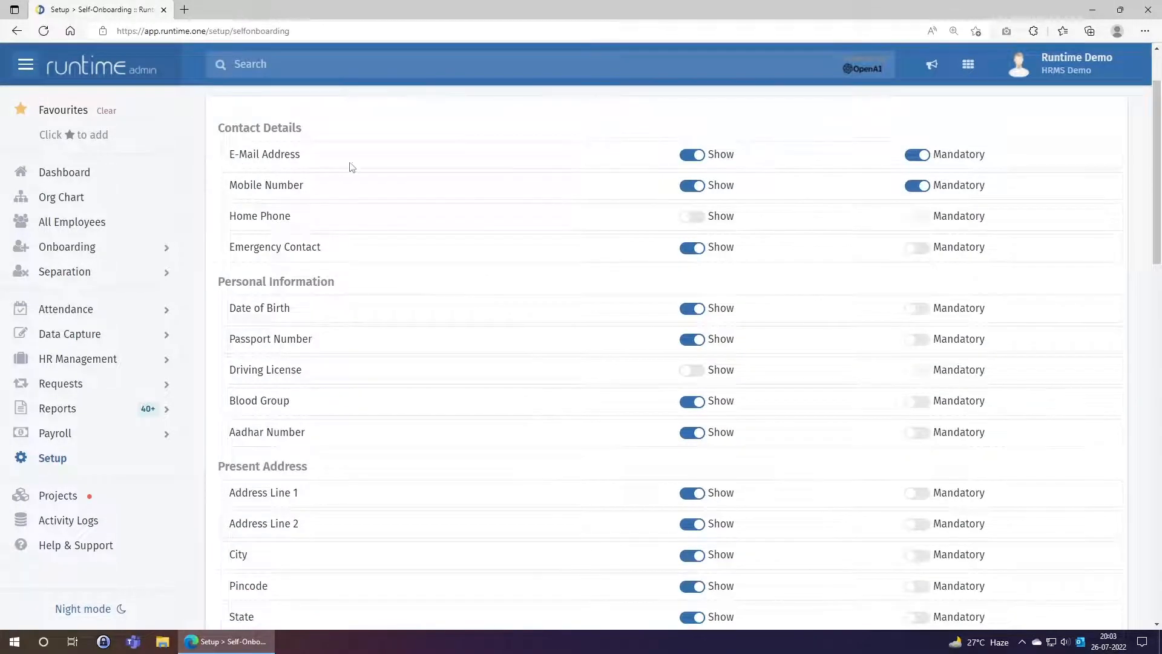
left_click_drag(218, 128, 303, 127)
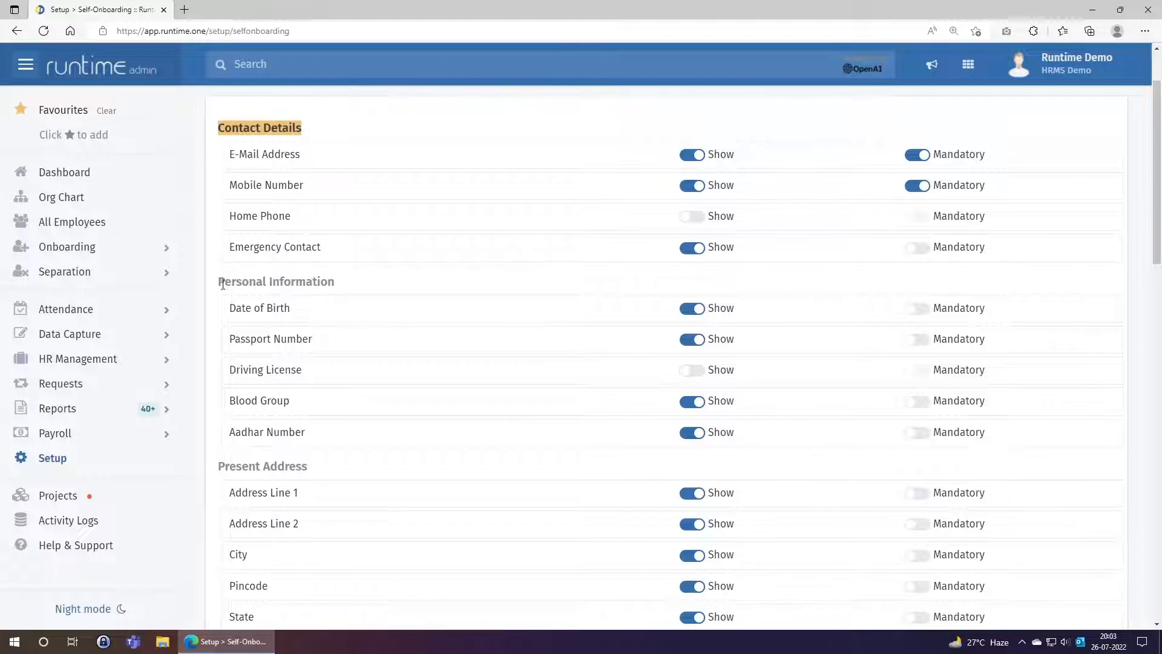
left_click_drag(220, 282, 318, 286)
left_click_drag(218, 467, 314, 470)
right_click(315, 439)
left_click(250, 172)
left_click(251, 172)
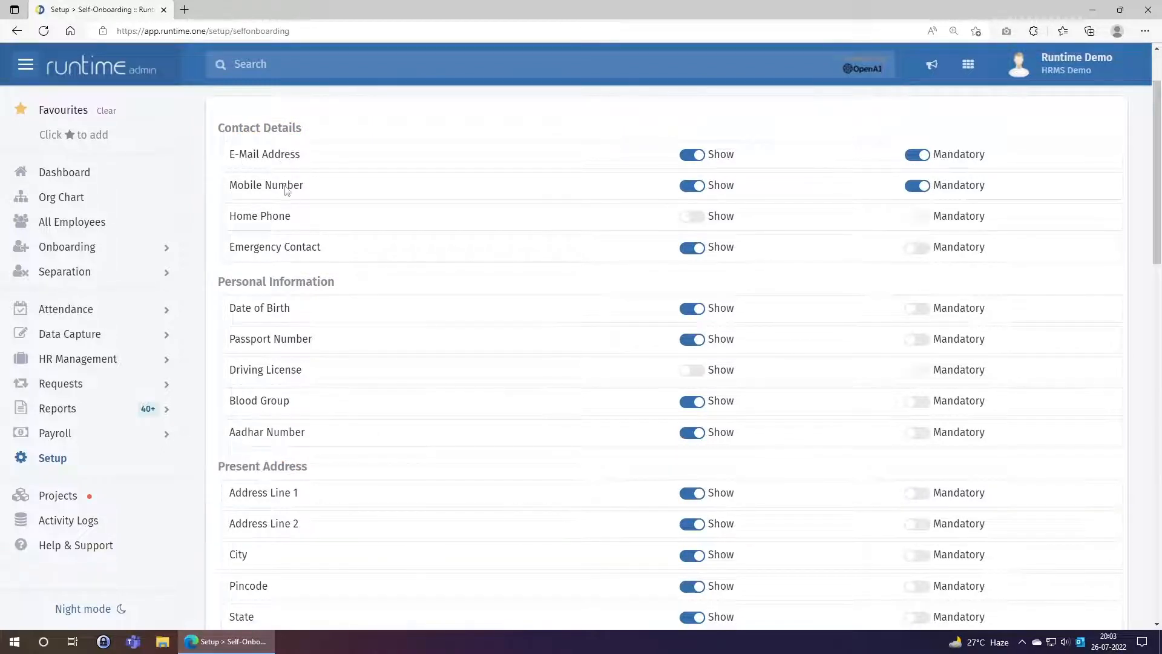
Scroll through the Show/Mandatory toggles for the onboarding form fields
scroll(402, 291, "up", 2)
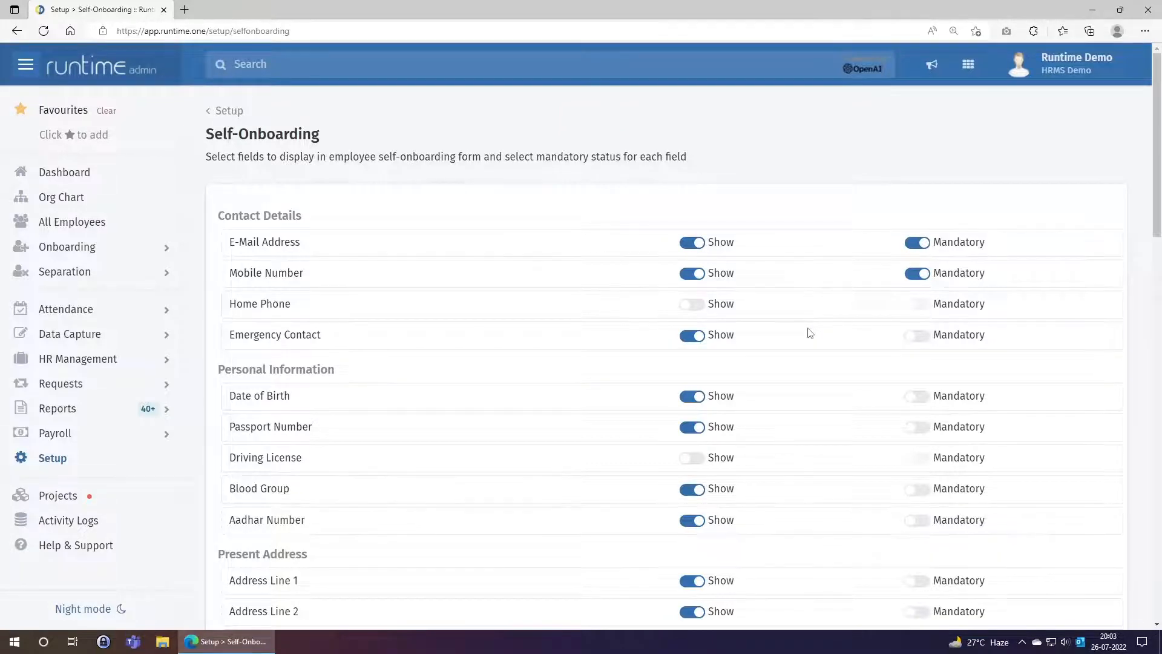
scroll(812, 333, "down", 3)
scroll(812, 330, "up", 2)
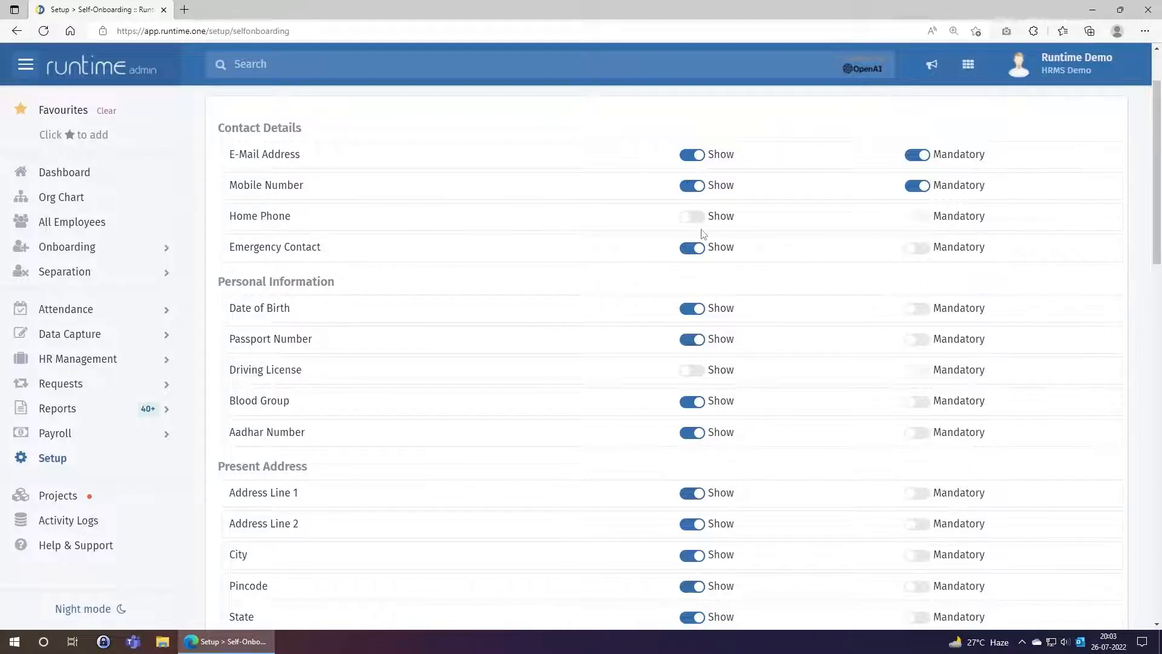
scroll(489, 335, "down", 2)
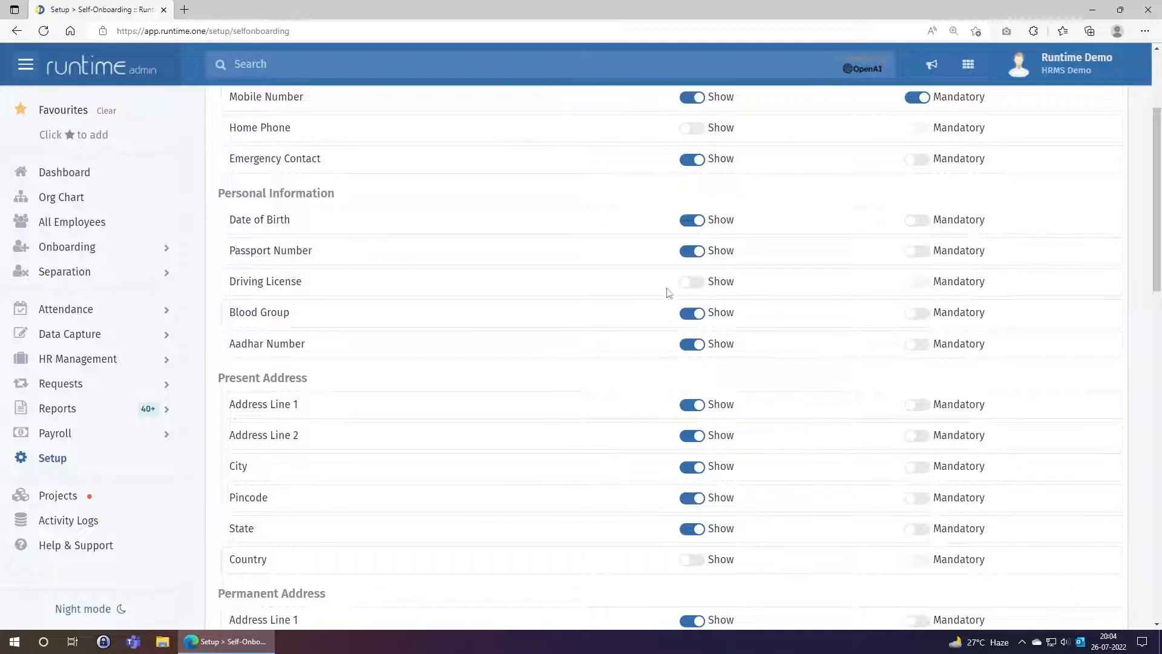
scroll(656, 300, "down", 5)
scroll(656, 285, "down", 4)
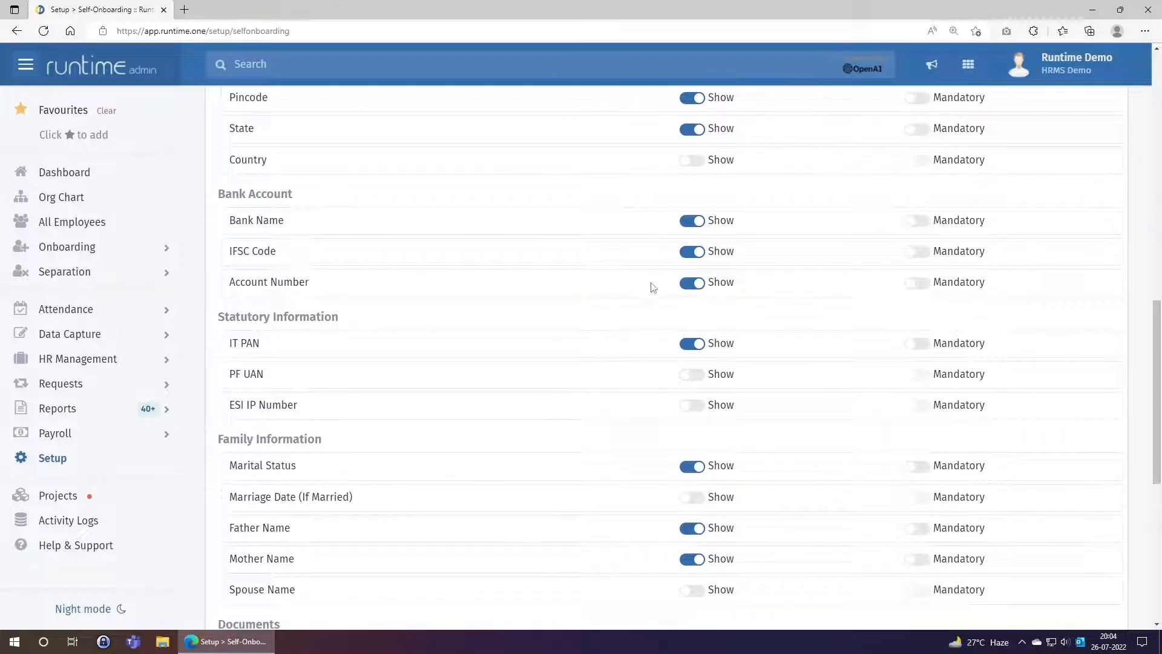
scroll(654, 286, "down", 3)
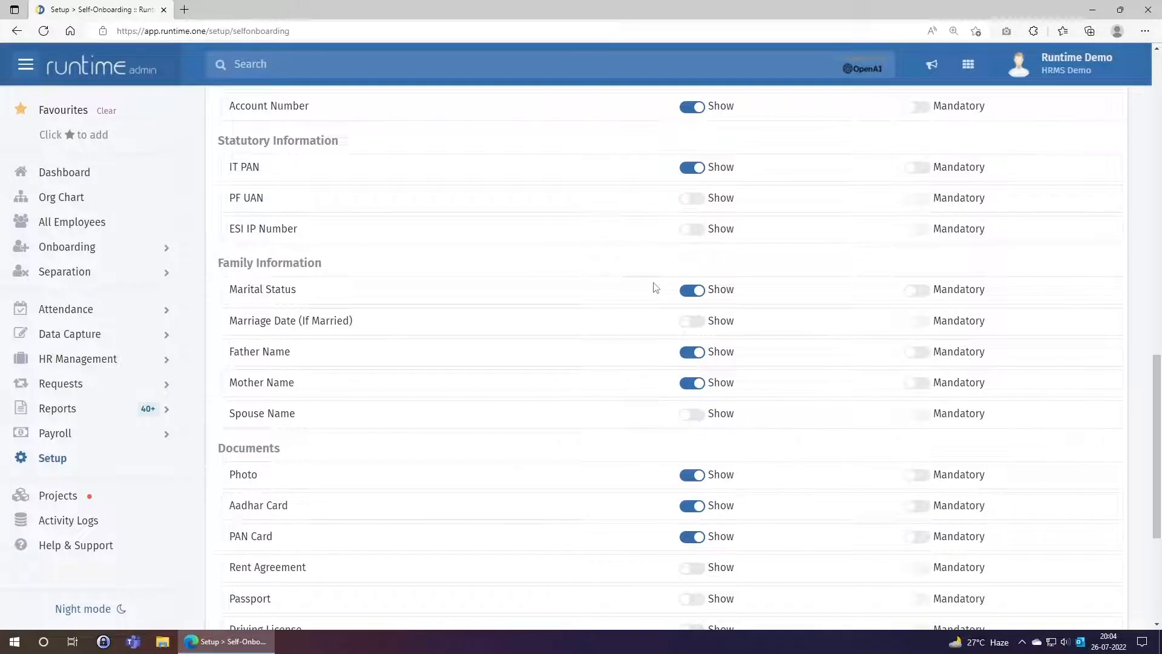
left_click(75, 254)
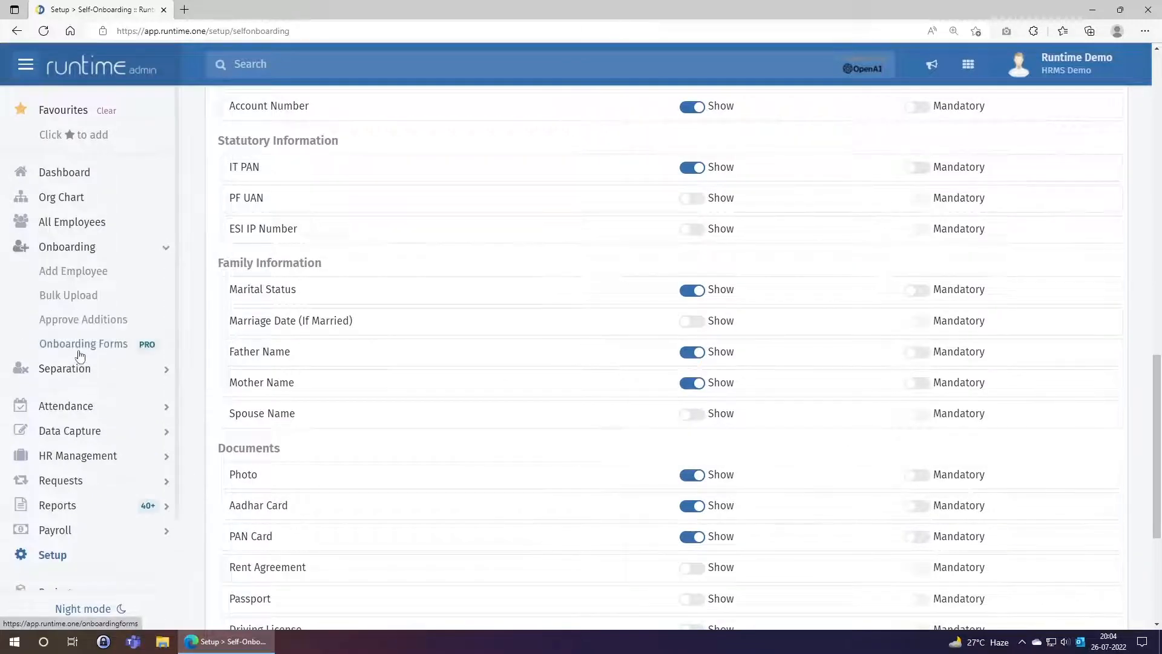
Return to the Onboarding Forms list and point out the new hire's Pending form
left_click(79, 354)
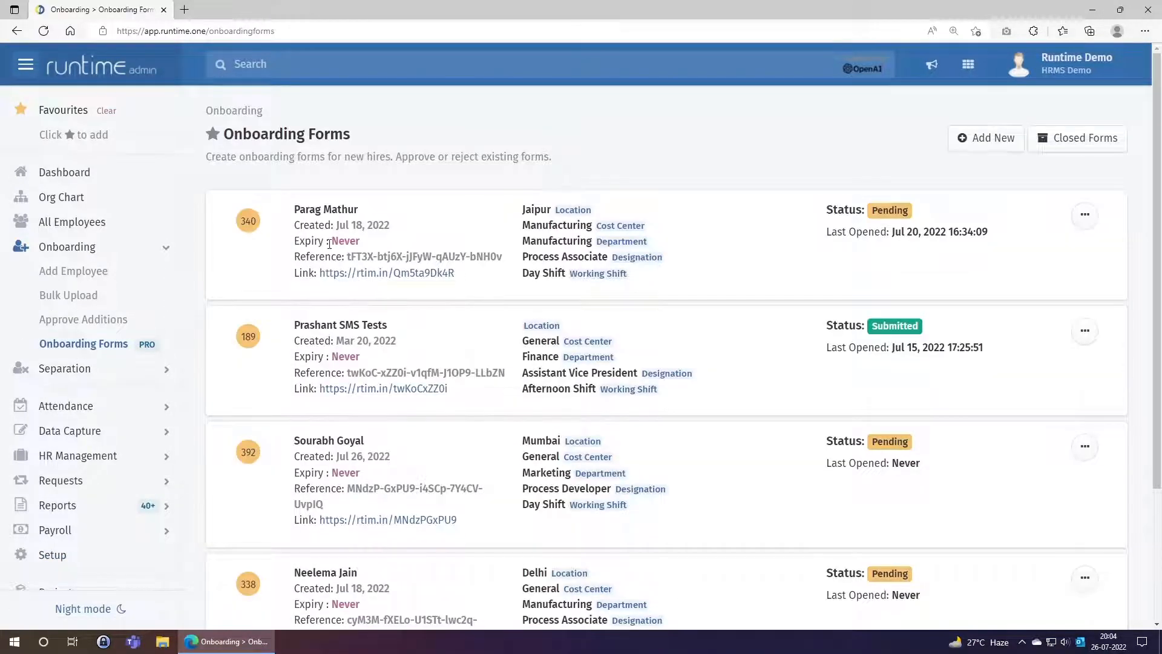
scroll(329, 244, "down", 1)
left_click_drag(294, 353, 369, 353)
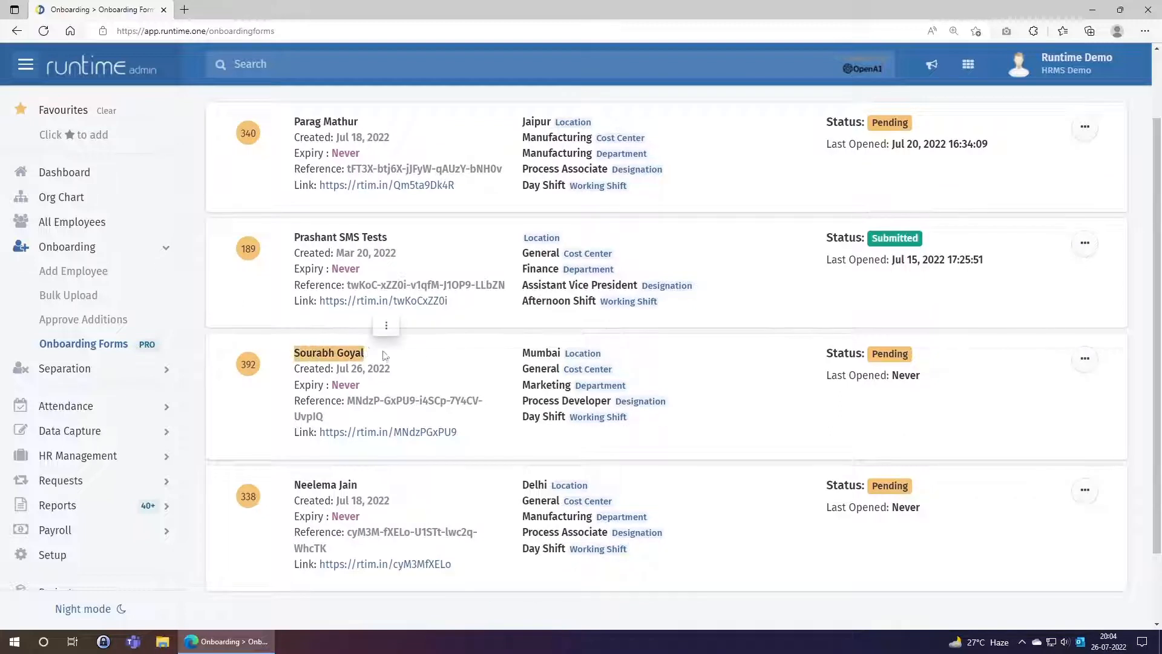
left_click(420, 358)
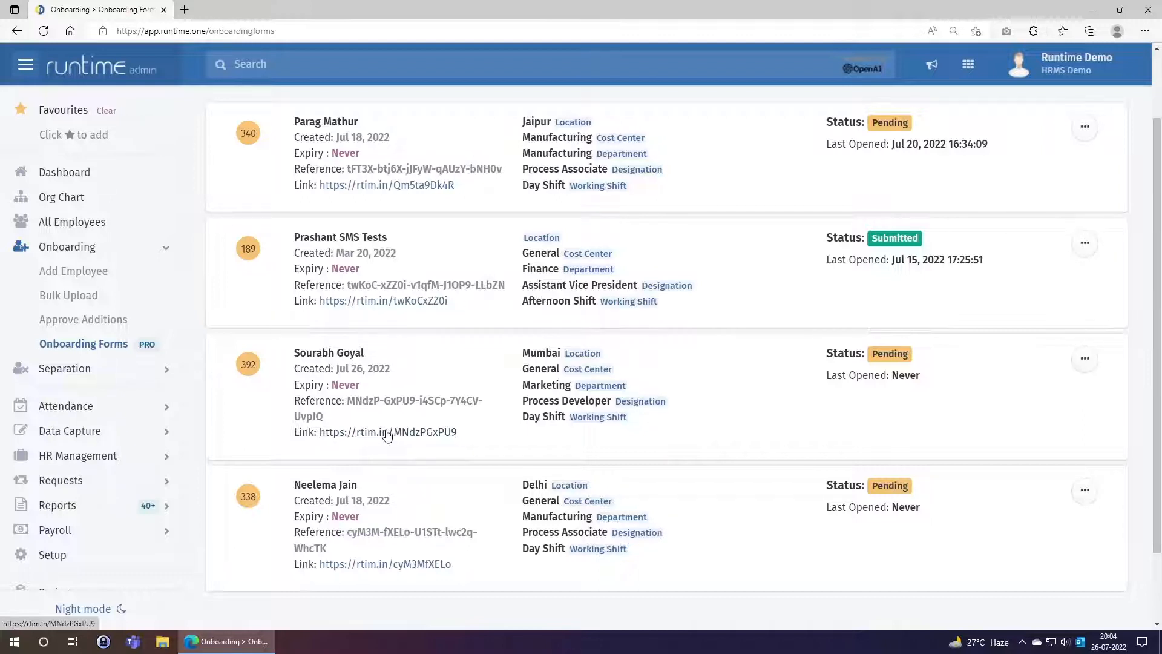
Open the new hire's rtim.in self-onboarding link in a new tab
left_click(388, 432)
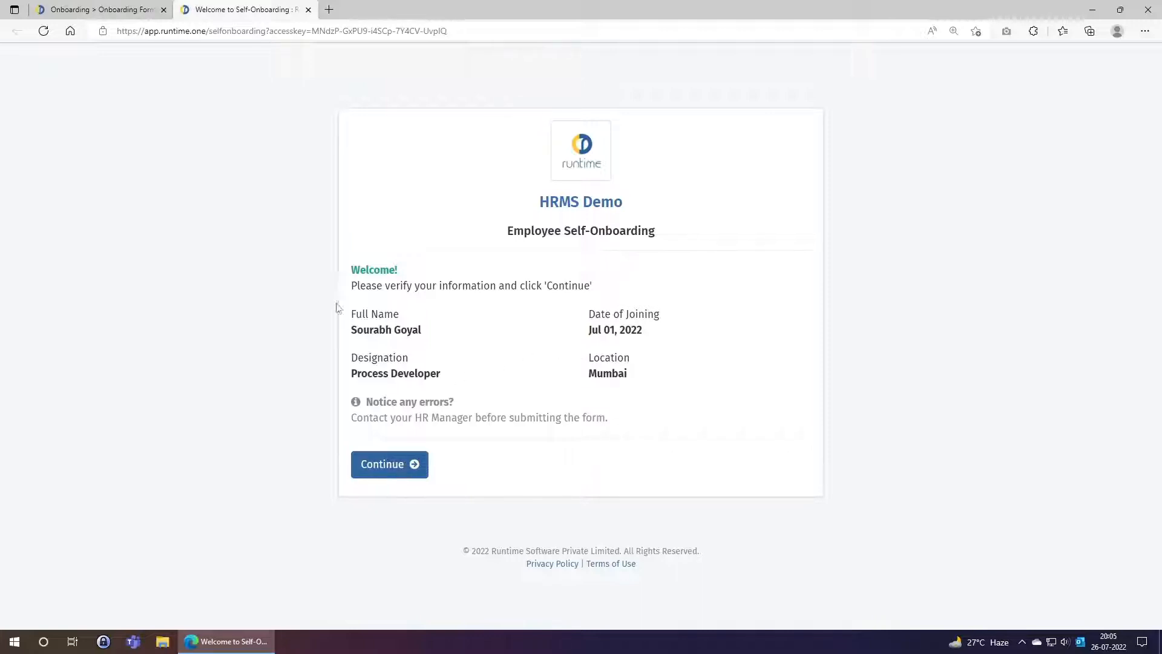
Begin the self-onboarding form and enter the mobile number in Contact Details
left_click(379, 471)
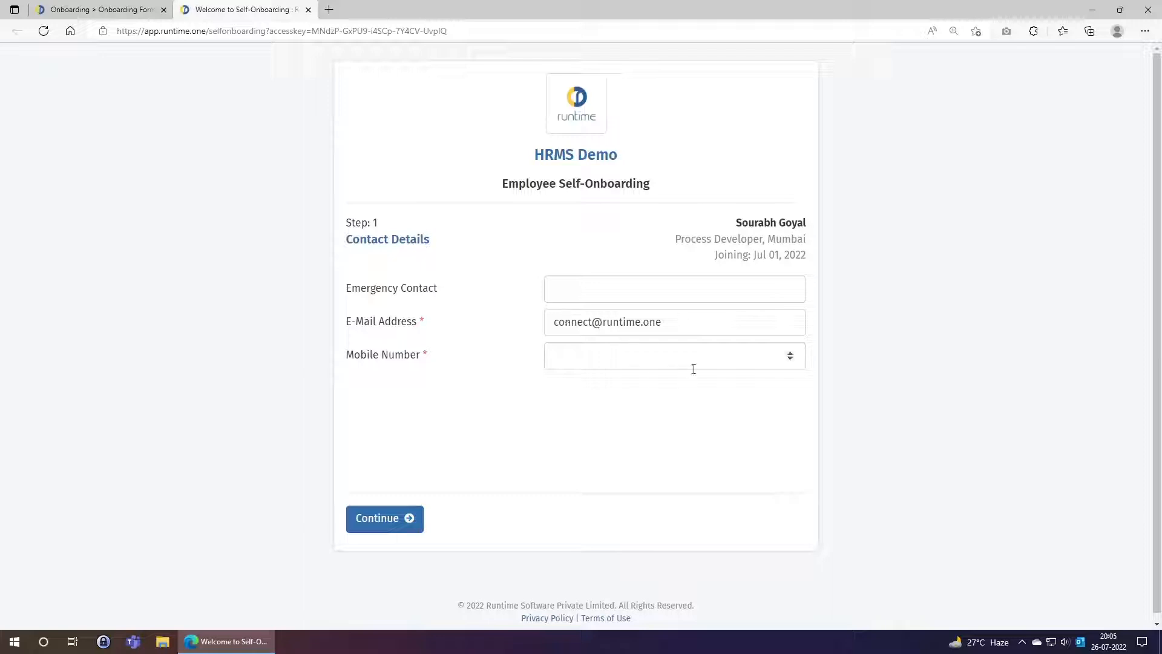
left_click(410, 515)
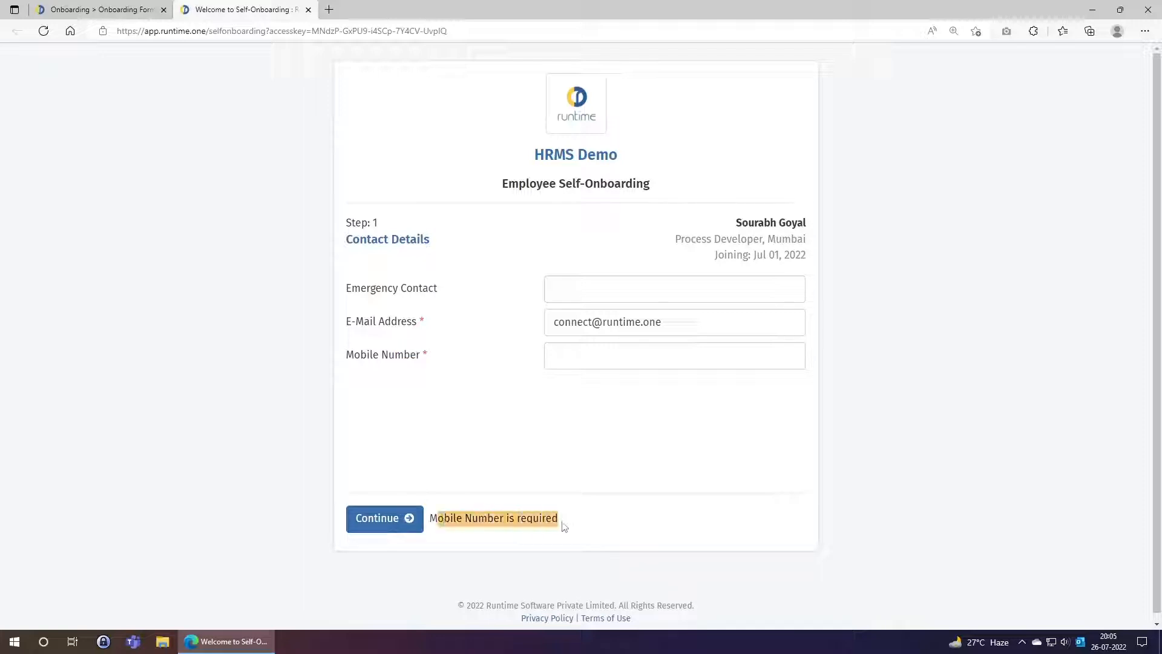
left_click(570, 366)
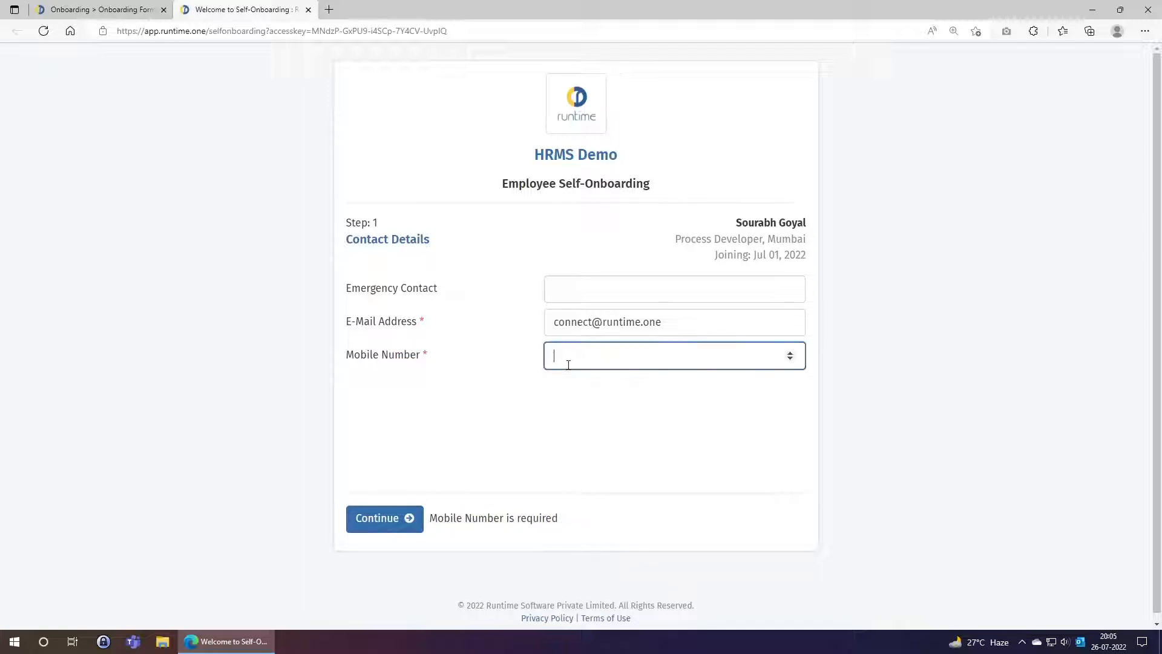
Fill Emergency Contact with 'Parent's Mobile Number' and continue to Personal Information
left_click_drag(362, 290, 440, 296)
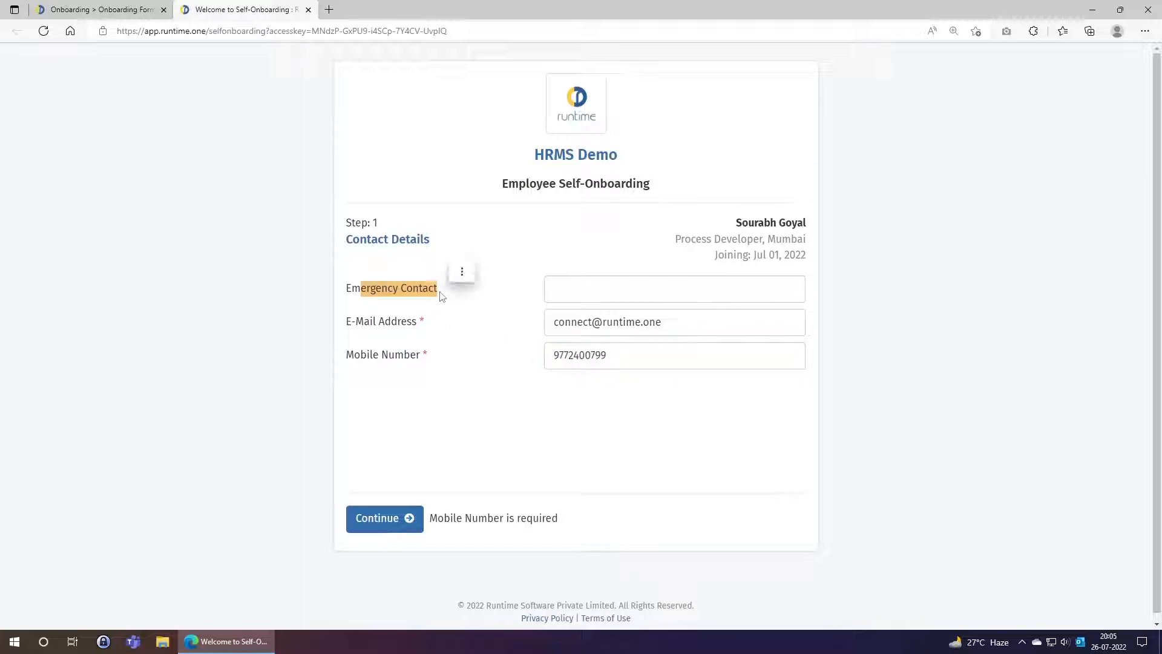
left_click(578, 293)
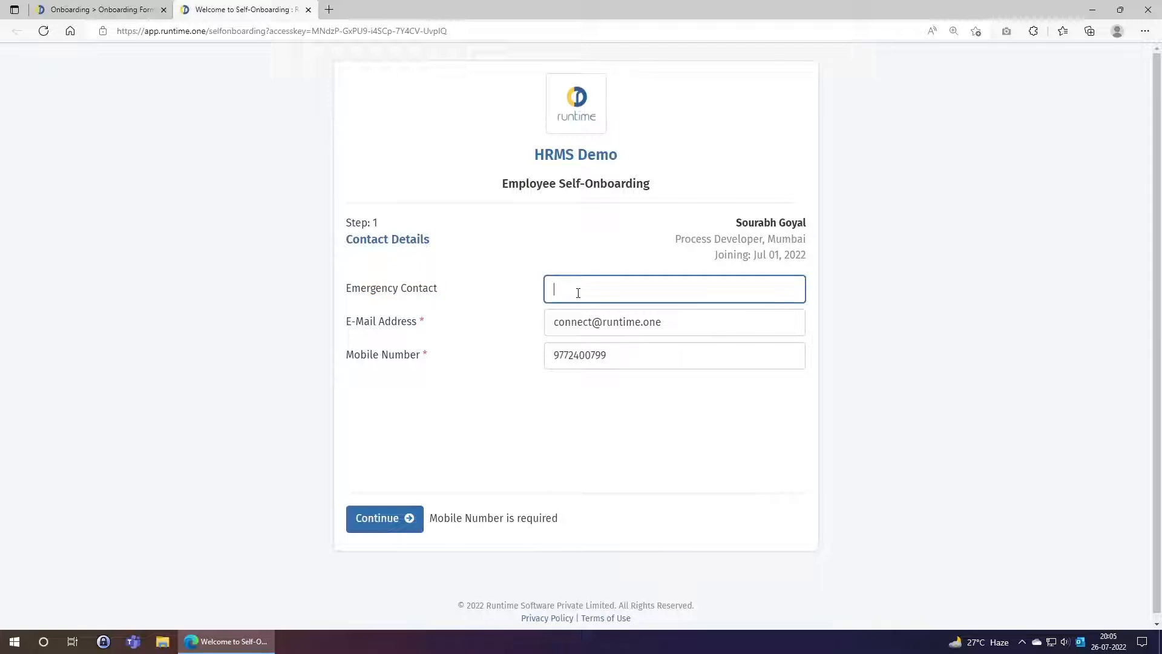
type("Parent's Mobile Number")
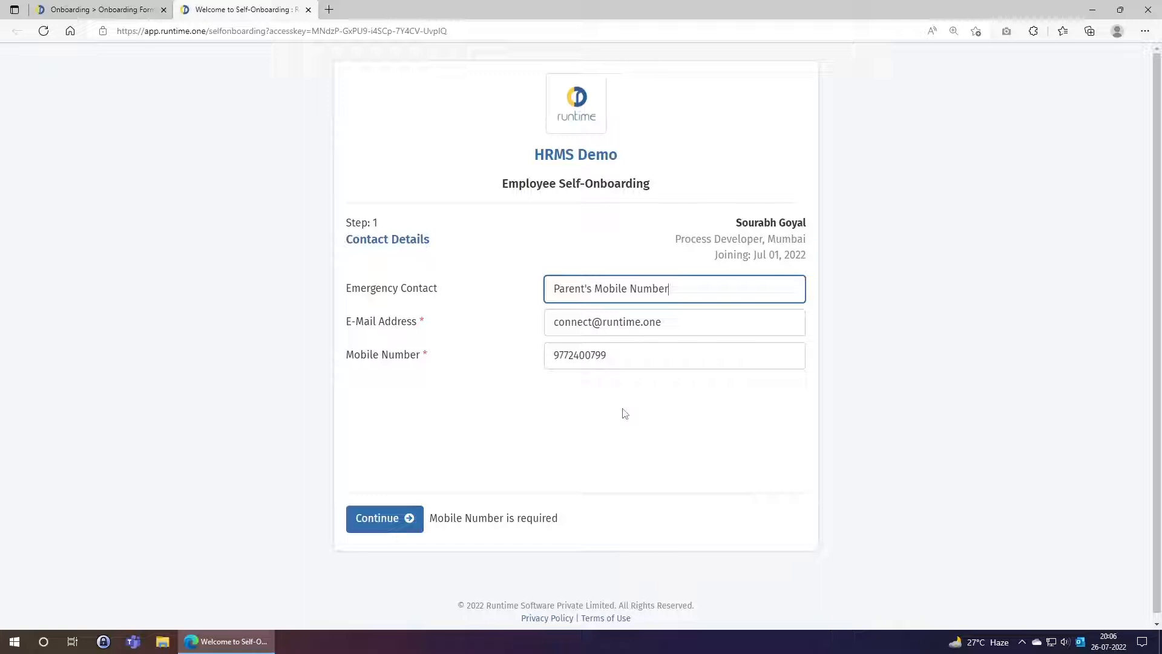
left_click(406, 521)
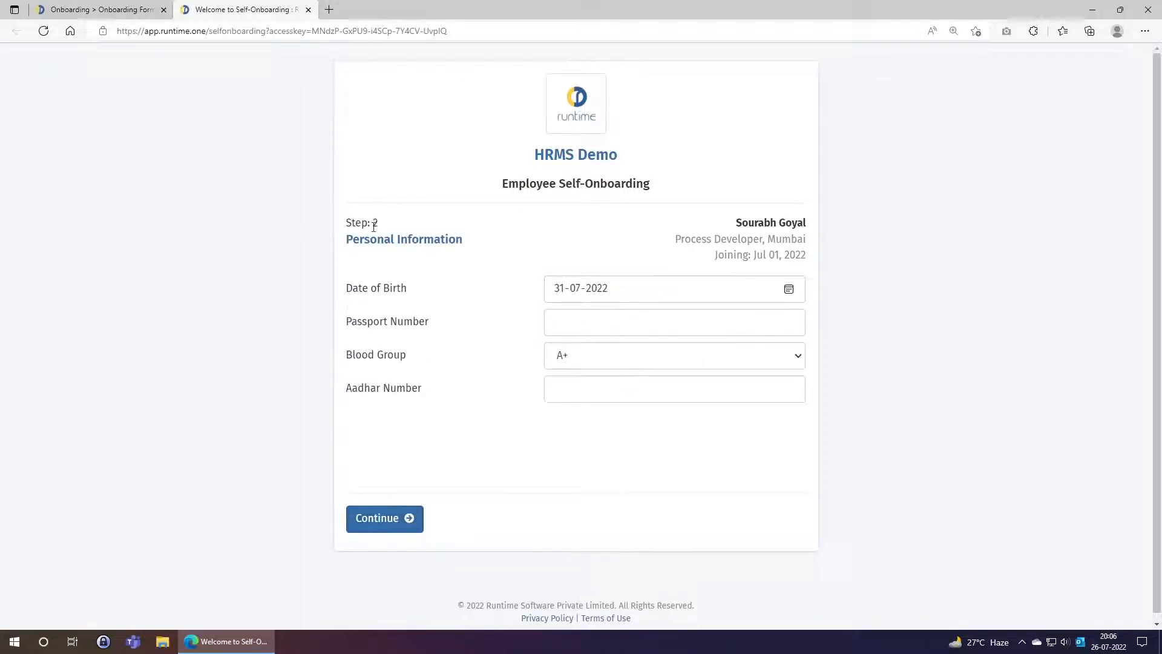
Enter the passport number in Personal Information
left_click_drag(350, 244, 478, 246)
left_click(484, 342)
left_click(587, 325)
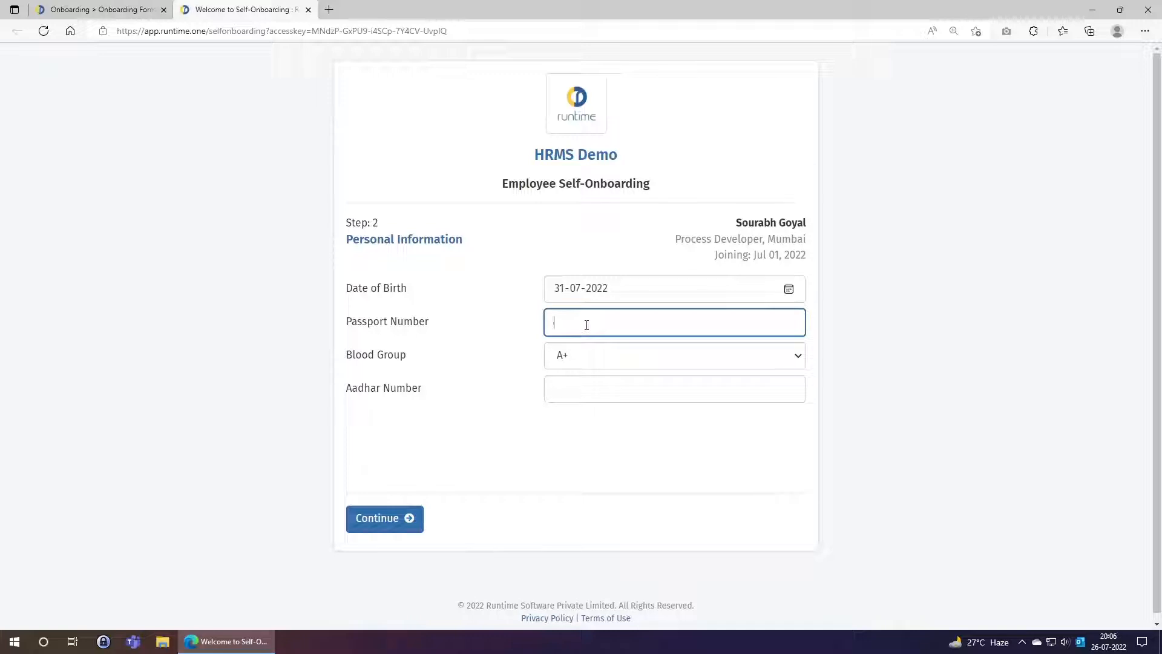
type("ABCD123456")
Set blood group to O+ and save personal information to reach Present Address
left_click(592, 355)
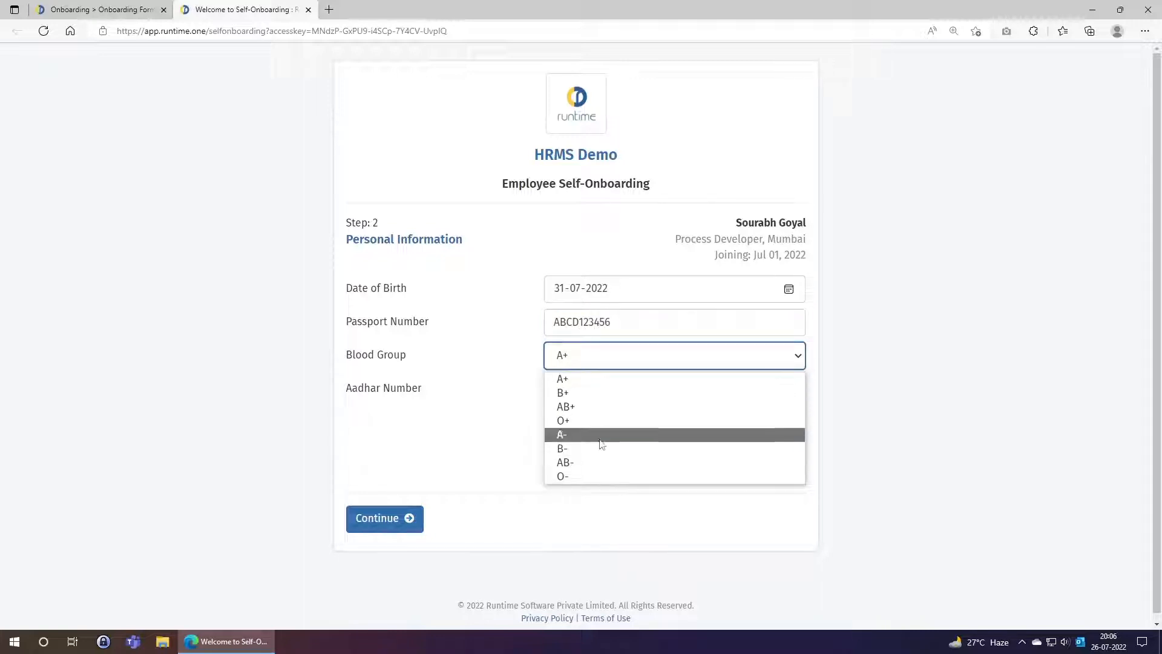
left_click(597, 422)
left_click(592, 397)
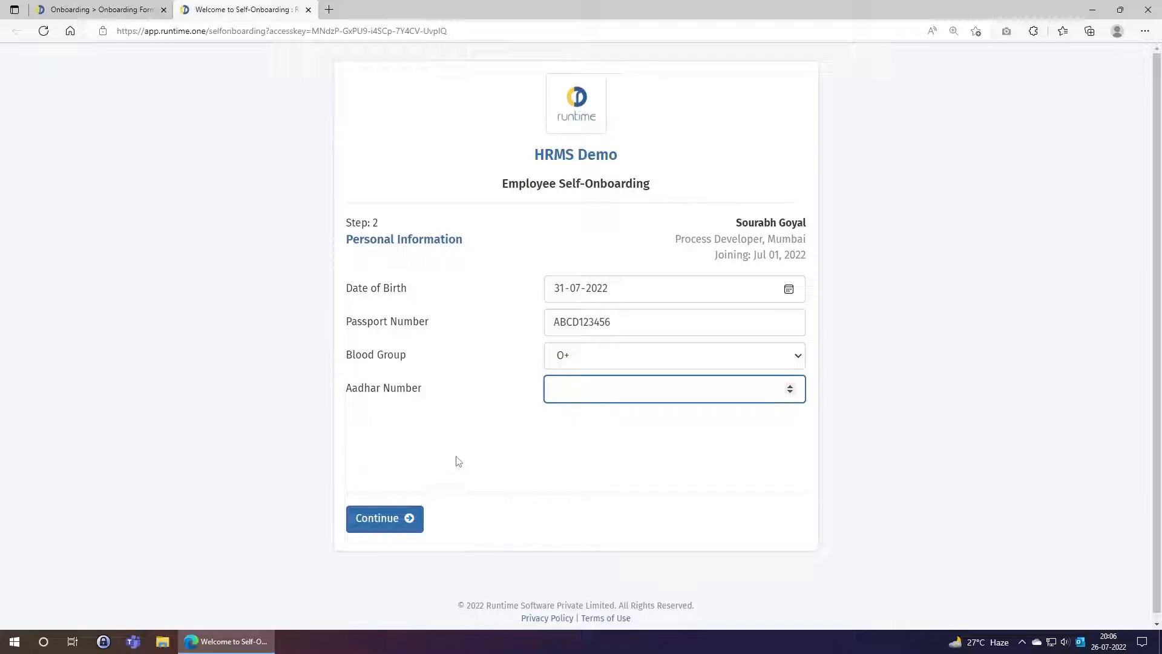
left_click(397, 523)
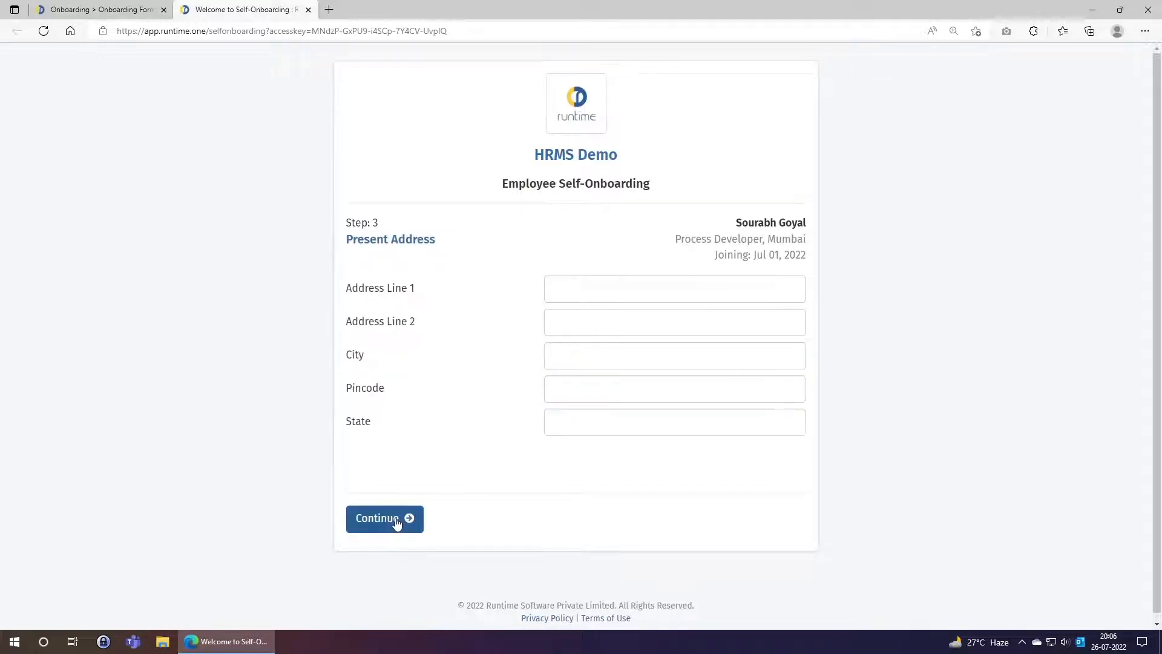
Fill in the first and second present address lines
left_click(549, 285)
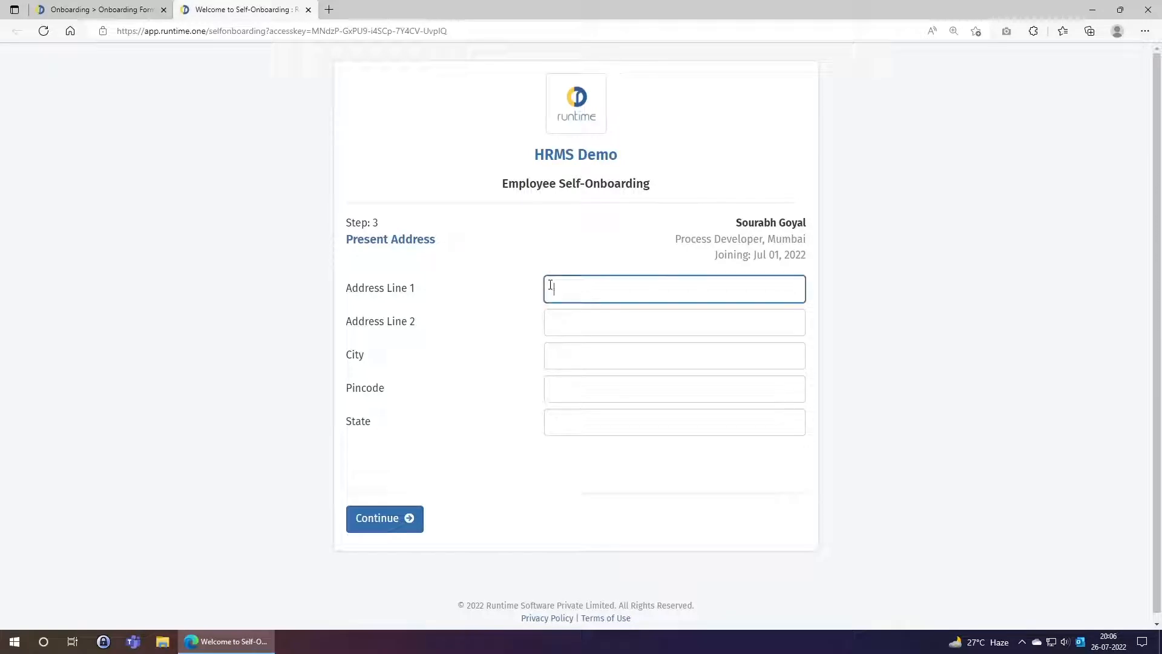
type("House No.")
key("Tab")
type("Address Line 1")
key("Tab")
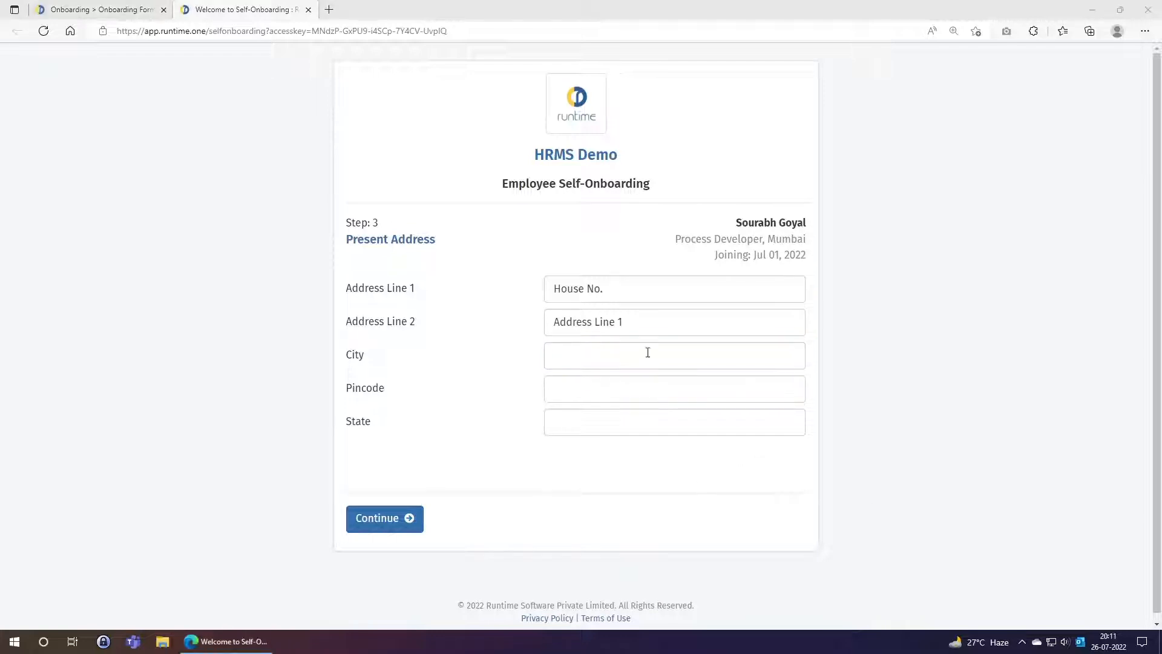
Enter the city, pincode and state, then save the present address
left_click(647, 351)
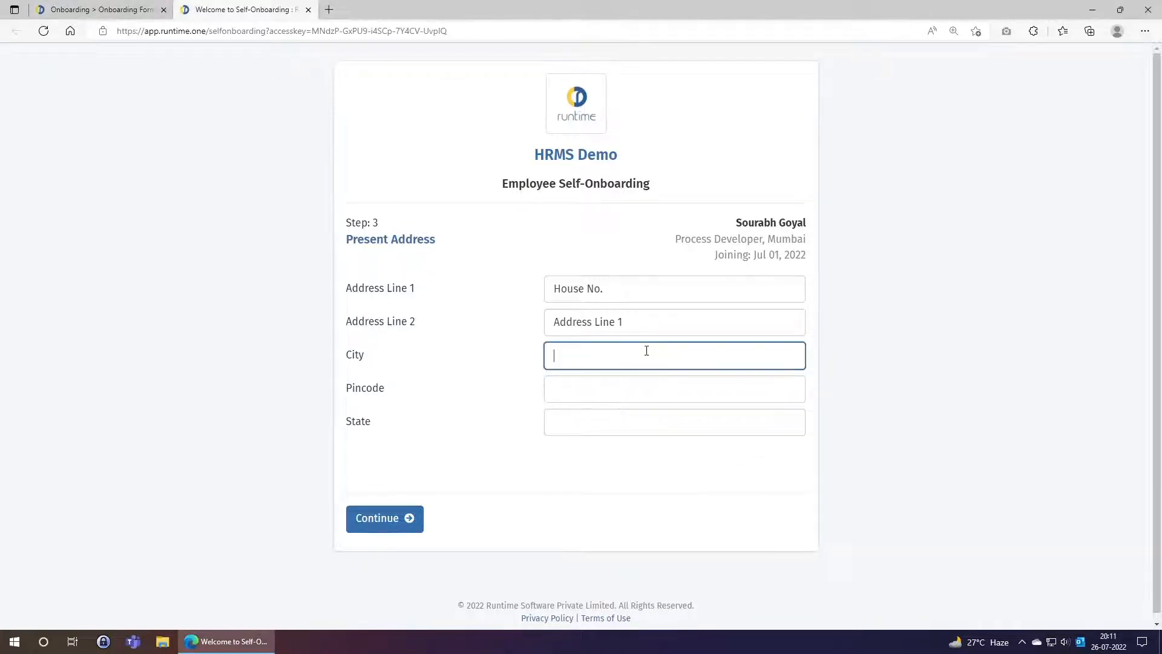
type("Mumbai")
key("Tab")
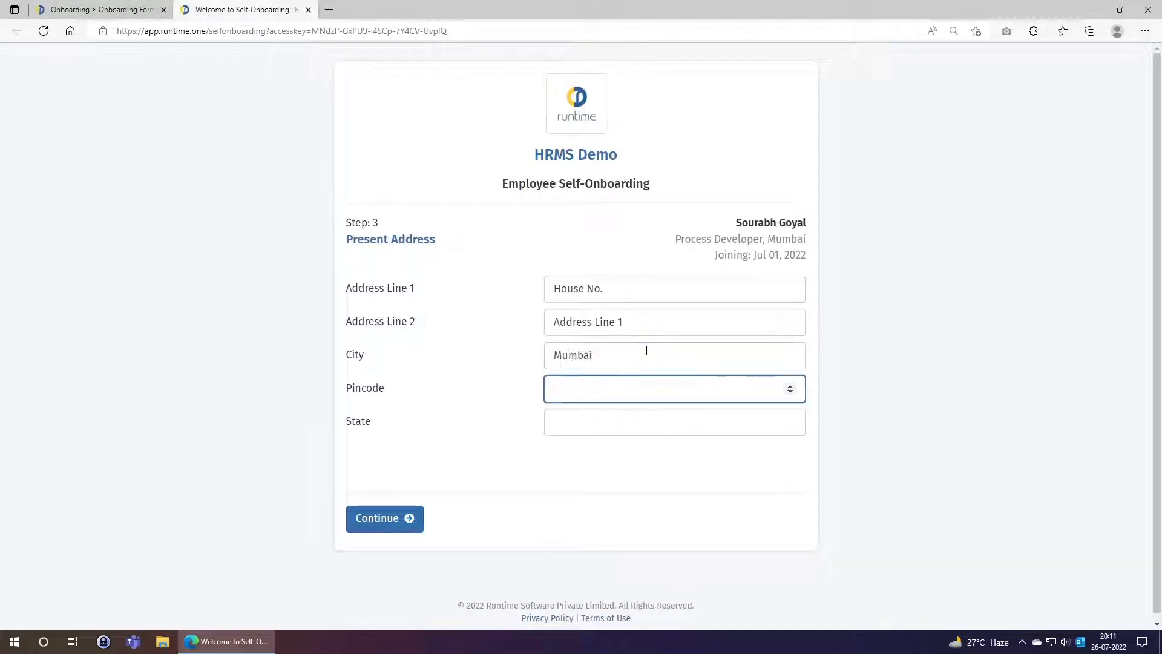
type("400001")
key("Tab")
type("Maharashtra")
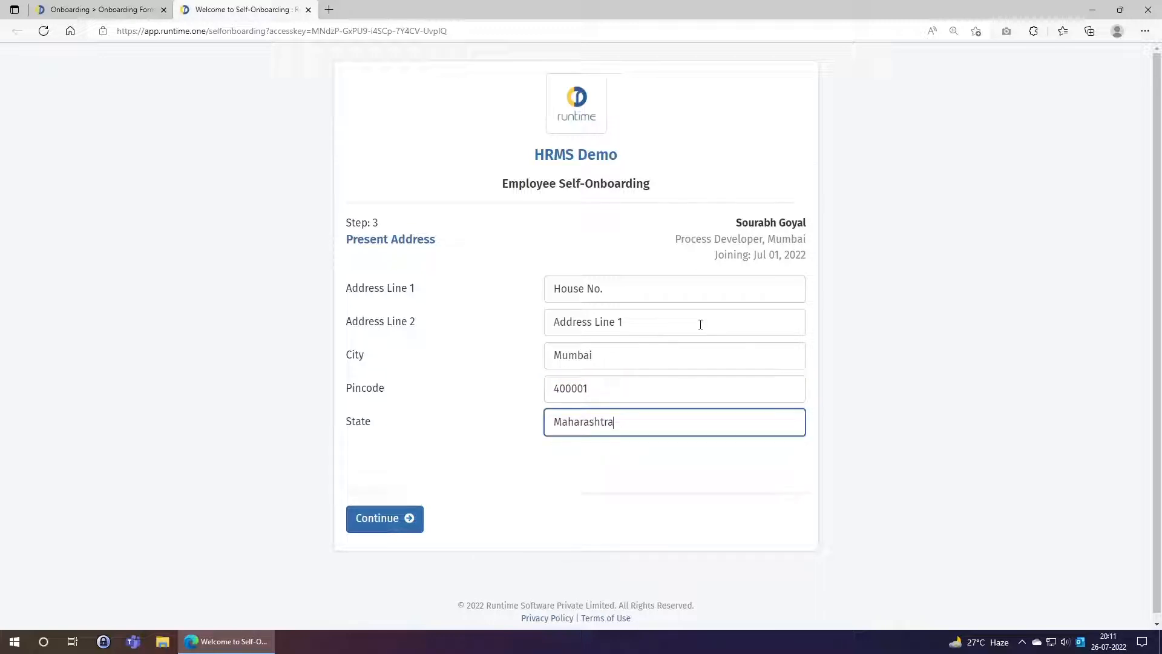
left_click(387, 522)
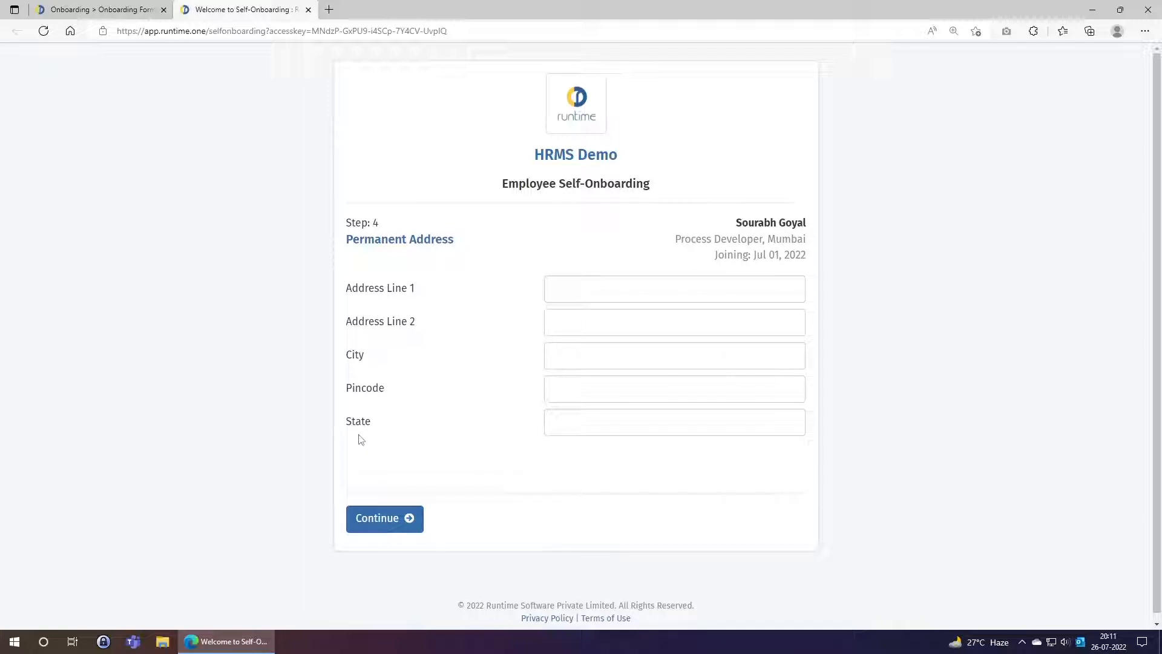
Skip Permanent Address and save bank details: account number, IFSC ICIC0000235, bank ICICI Bank
left_click(401, 516)
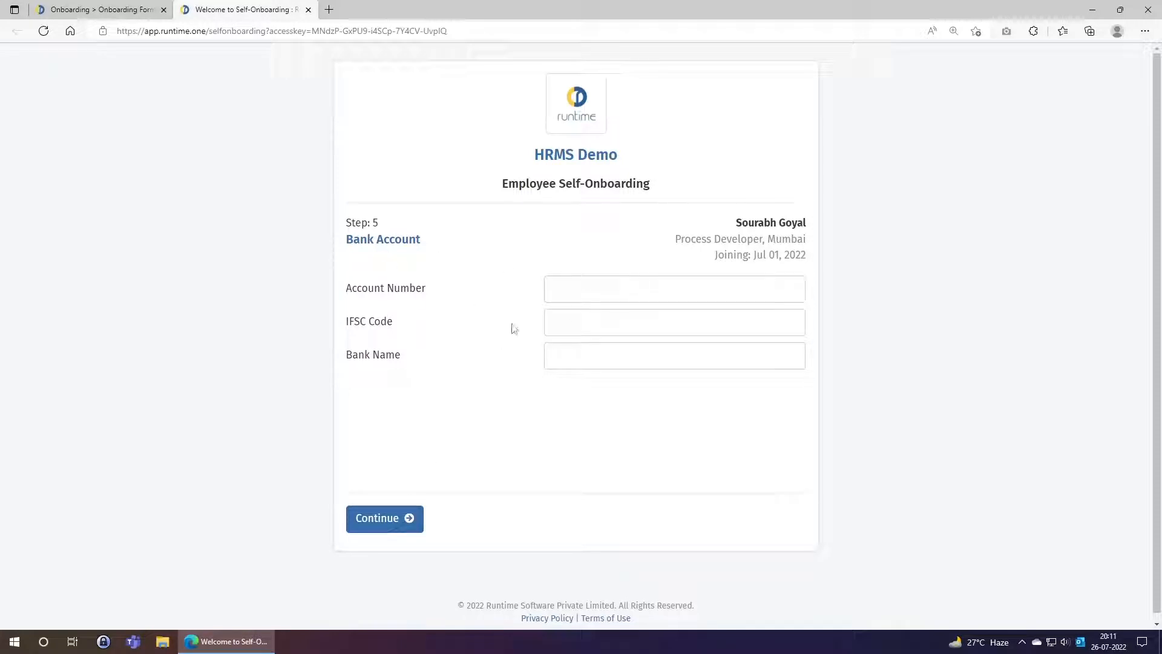
left_click(603, 291)
type("1234567890")
key("Tab")
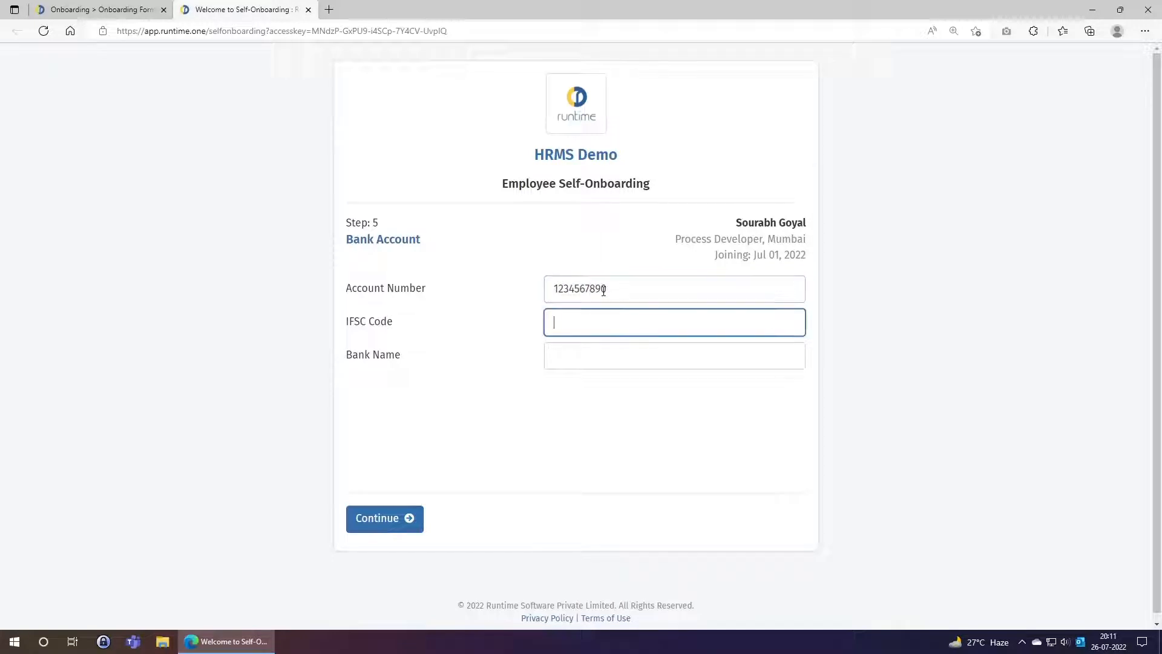
type("ICIC0000235")
key("Tab")
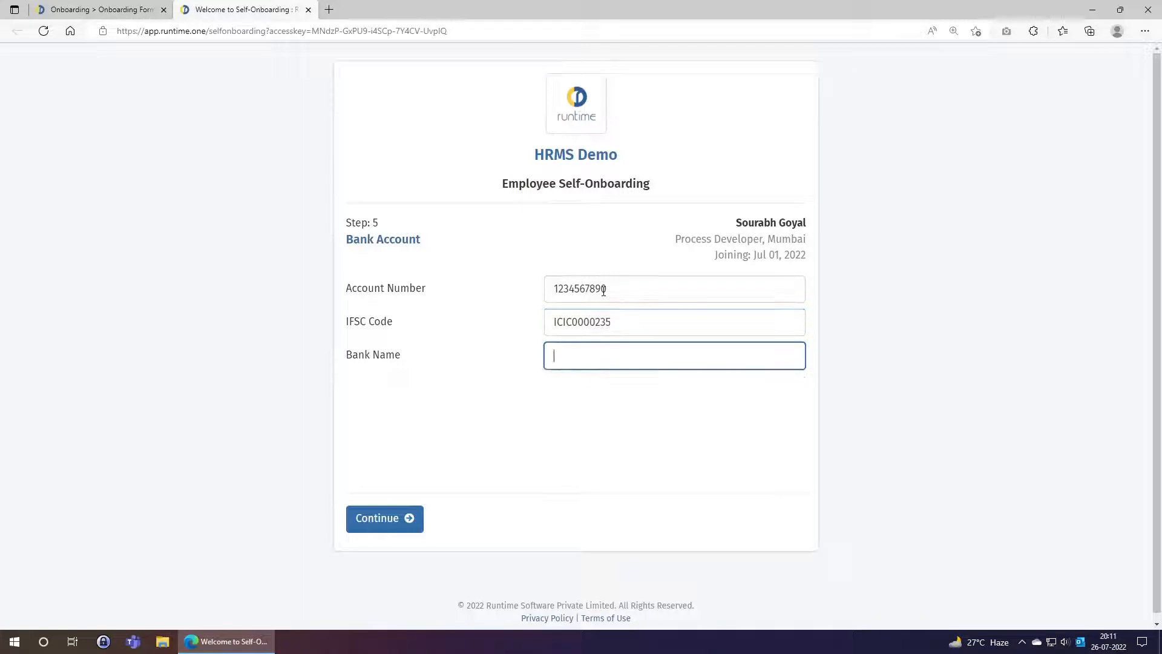
type("ICICI Bank")
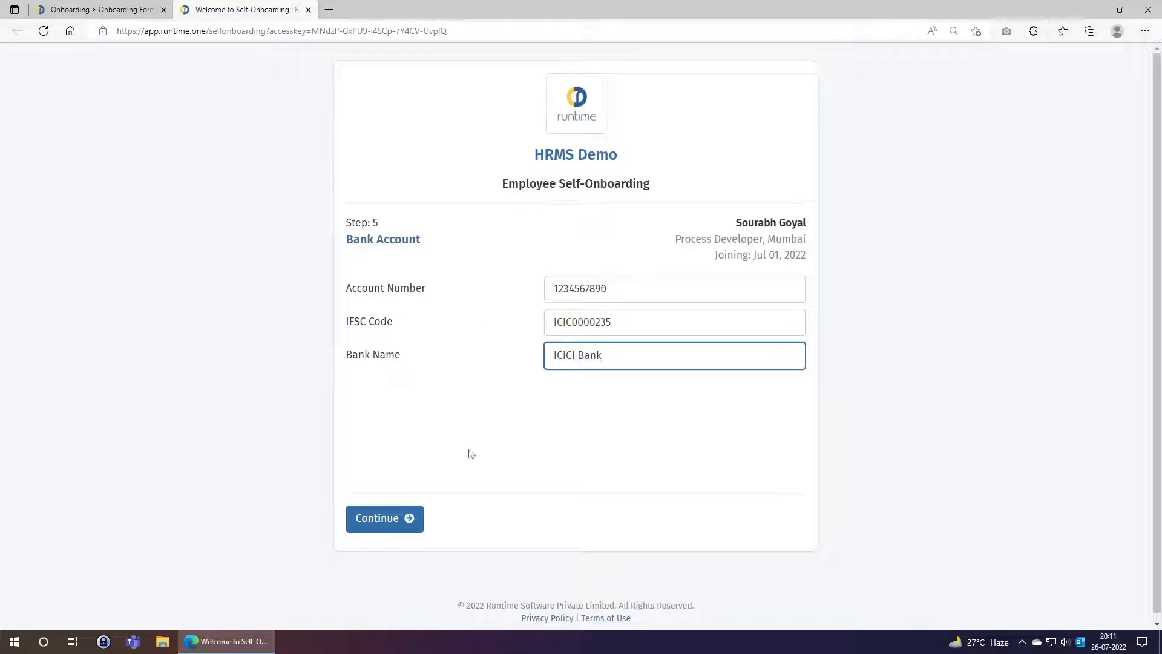
left_click(414, 515)
left_click(568, 293)
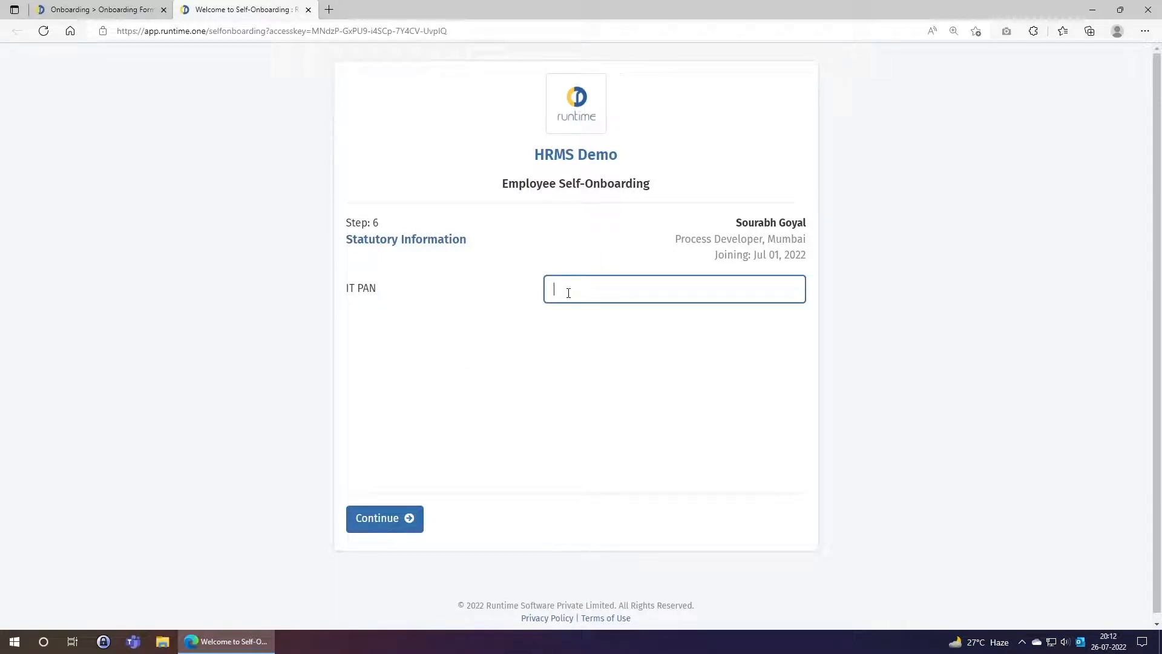
Enter the PAN, correcting its last character, and save Statutory Information
left_click(405, 528)
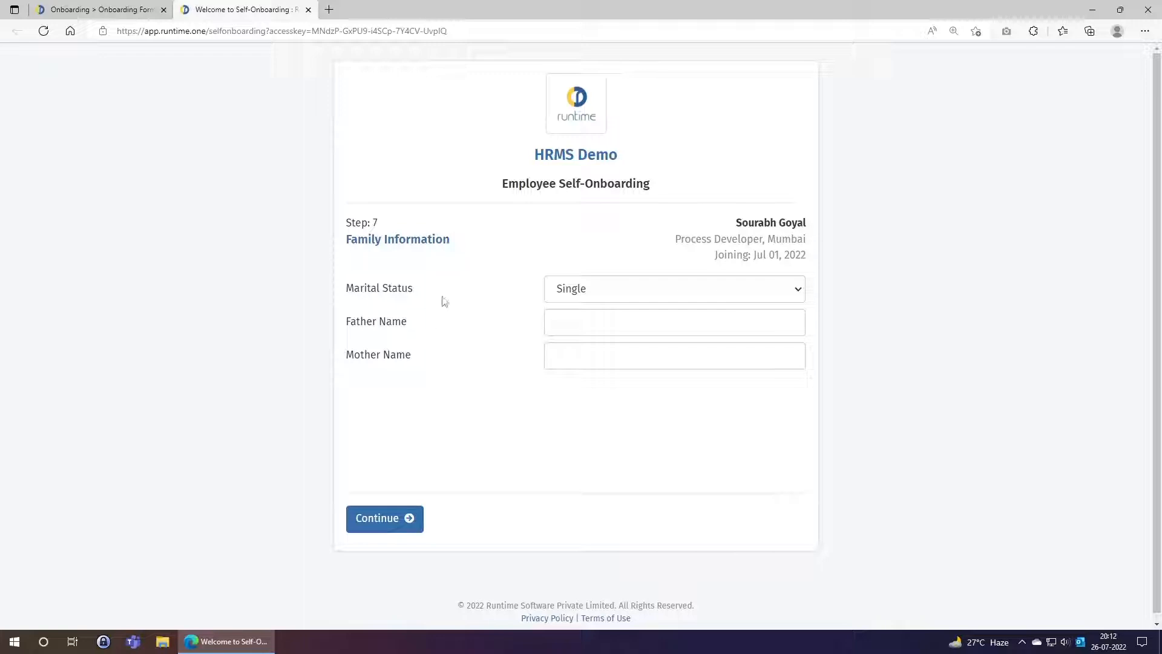
Keep marital status as Single in Family Information and continue to Documents
left_click(590, 303)
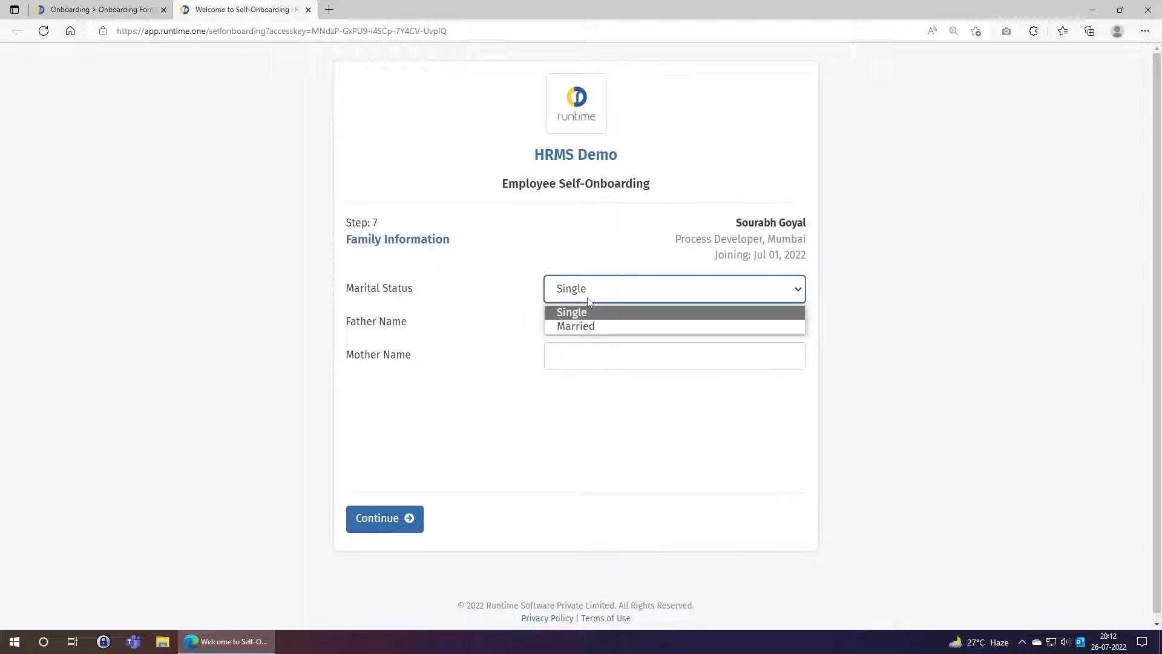
left_click(586, 313)
left_click(586, 317)
left_click(581, 356)
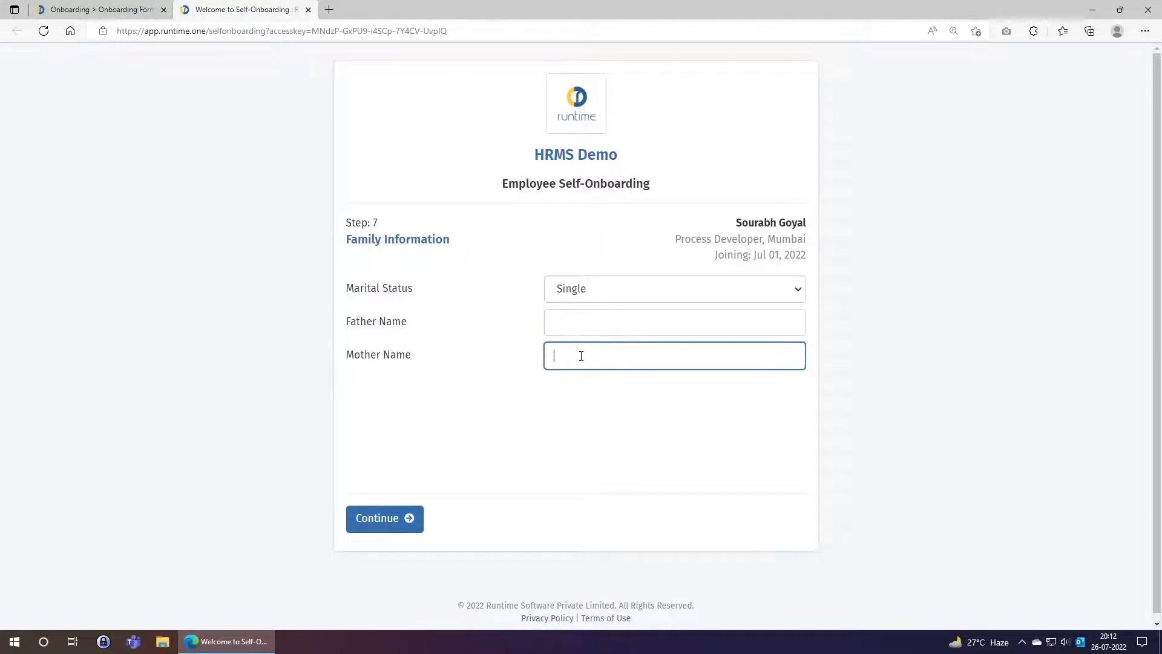
left_click(405, 521)
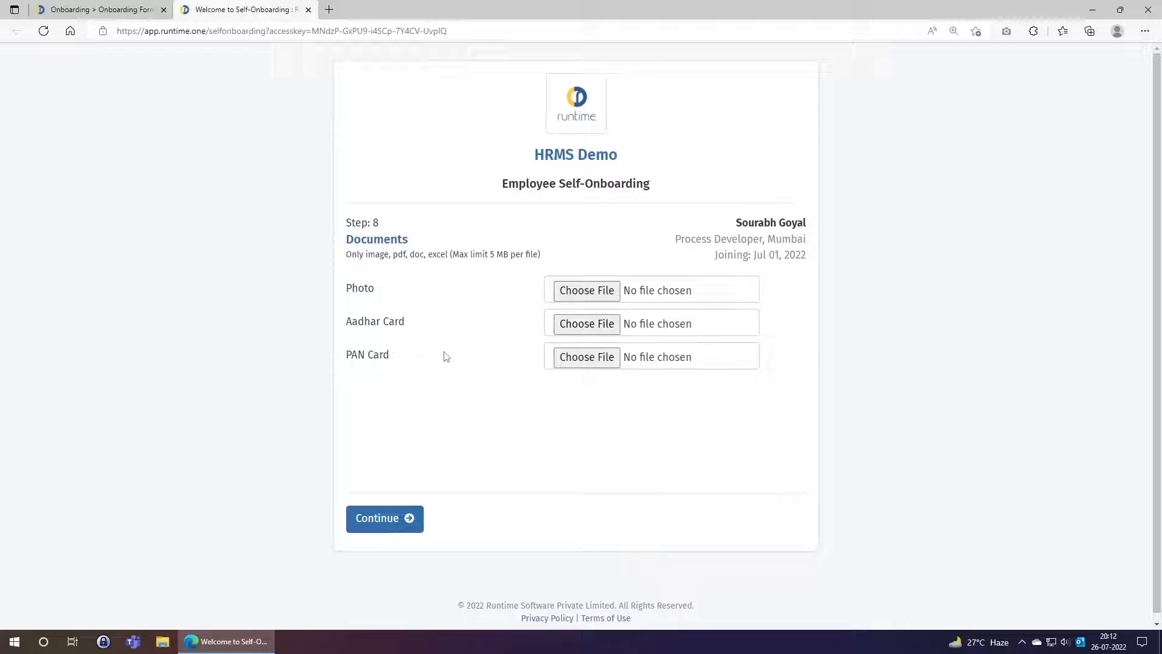
left_click(117, 7)
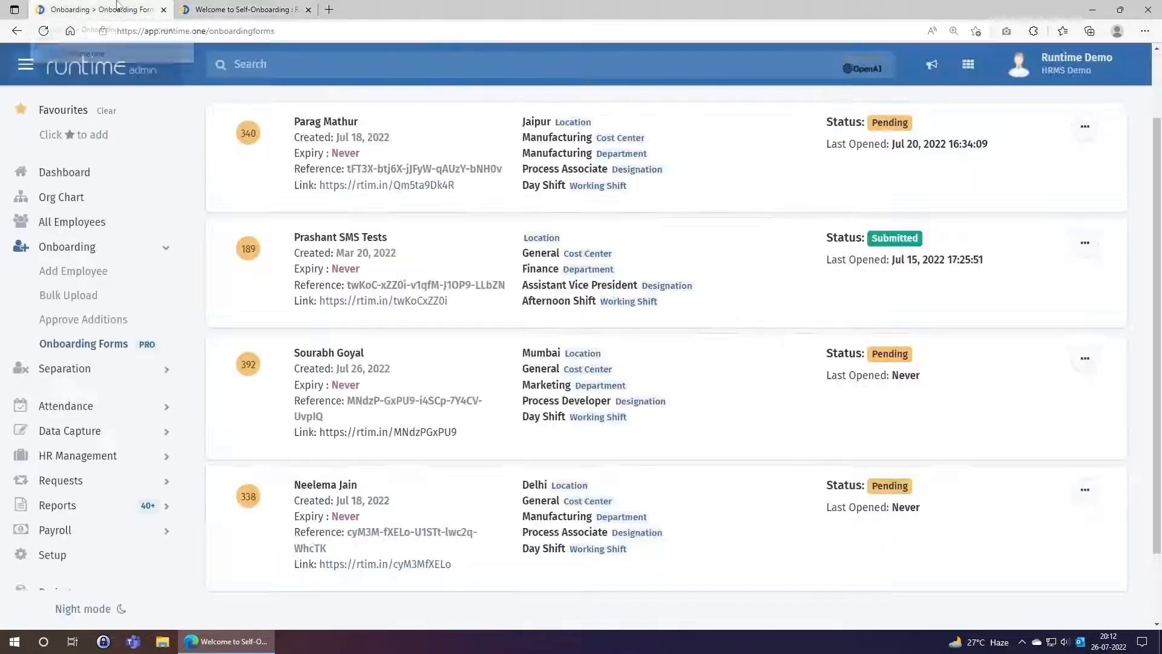
left_click(53, 556)
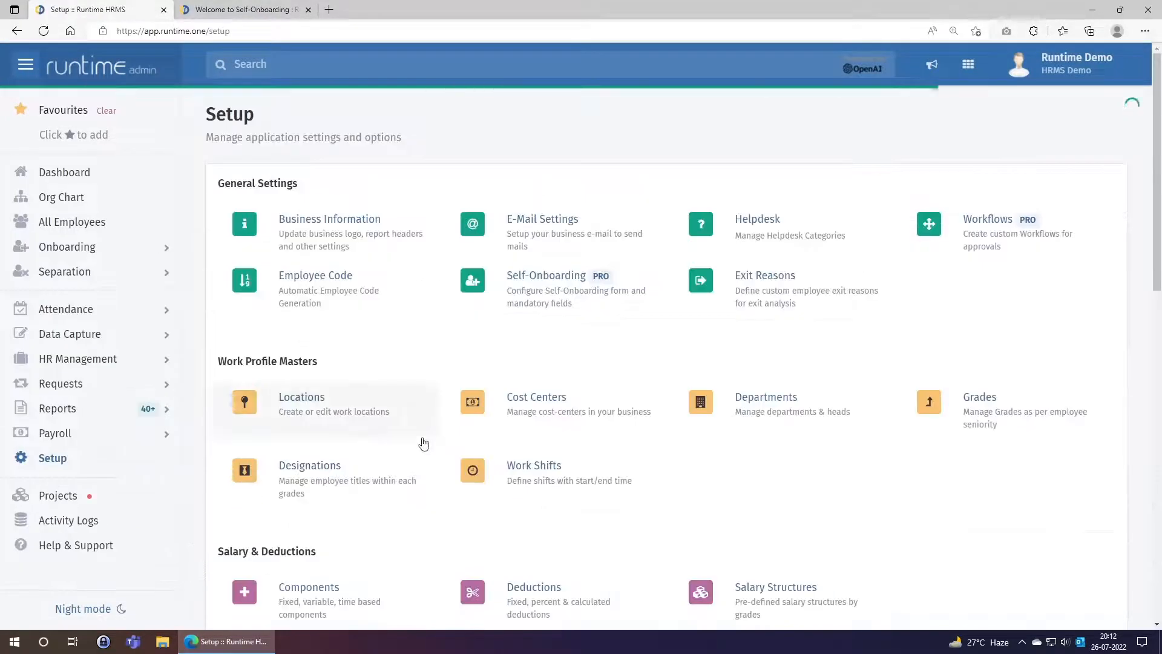
scroll(423, 442, "down", 5)
scroll(511, 207, "up", 5)
left_click(523, 209)
scroll(481, 349, "down", 15)
scroll(489, 345, "down", 2)
left_click_drag(215, 193, 290, 194)
left_click_drag(235, 222, 281, 283)
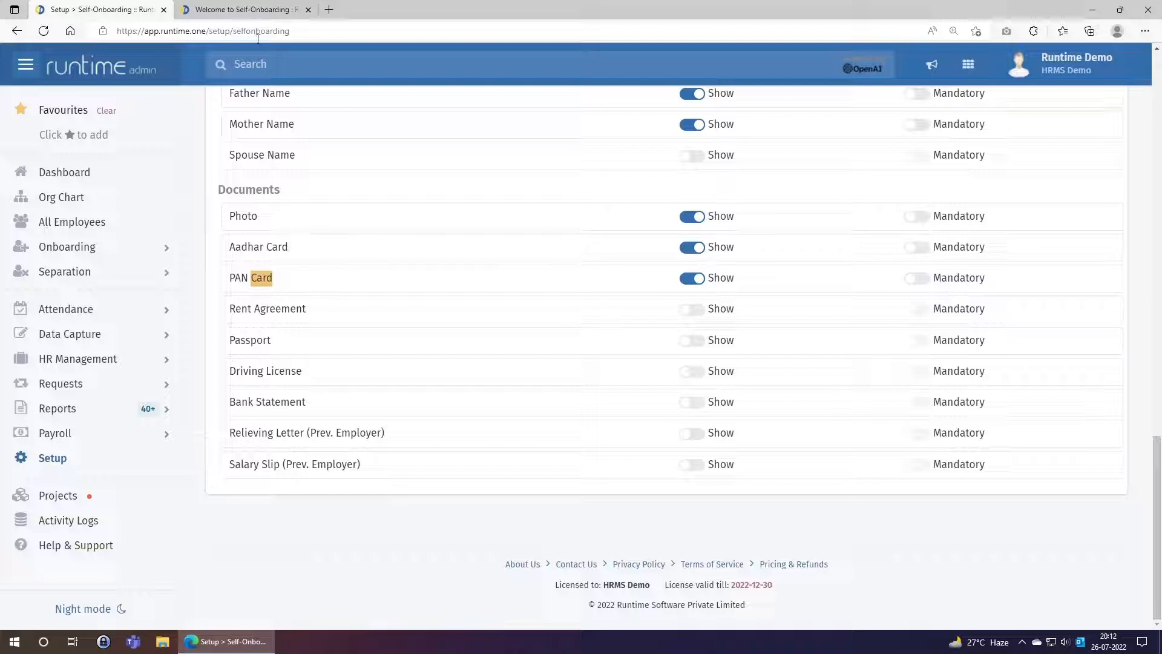
left_click(250, 5)
left_click_drag(349, 290, 375, 291)
left_click(428, 343)
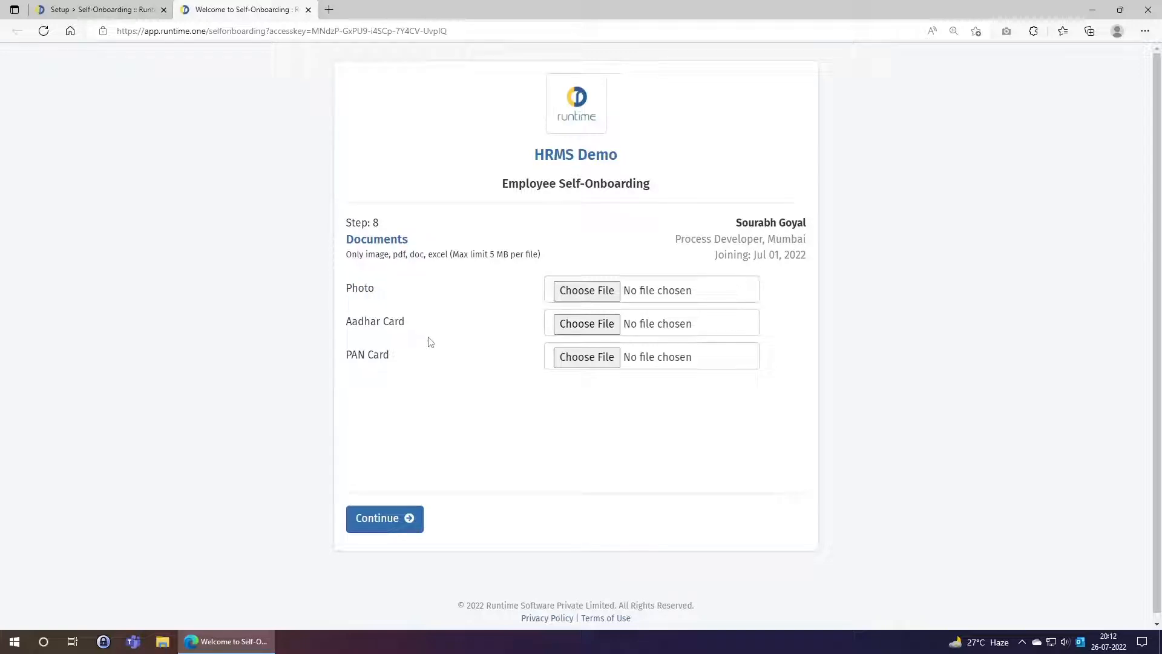
Attach male-sample.jpg as the Photo document
left_click_drag(347, 323, 403, 330)
left_click_drag(346, 355, 390, 359)
left_click(395, 435)
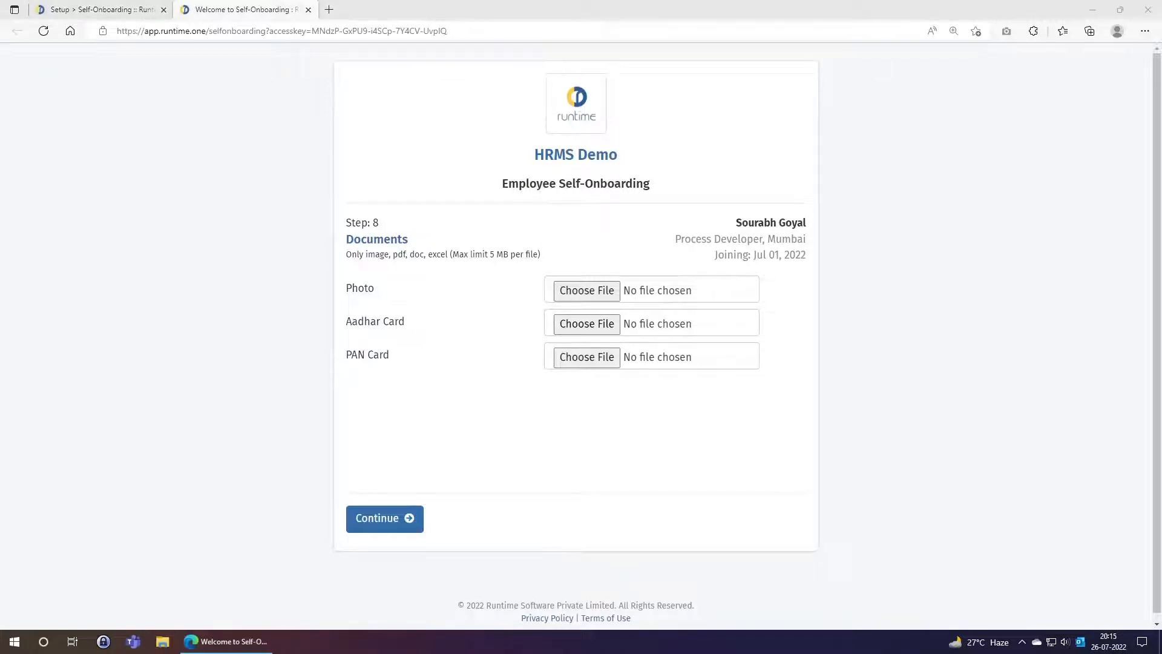
left_click(605, 292)
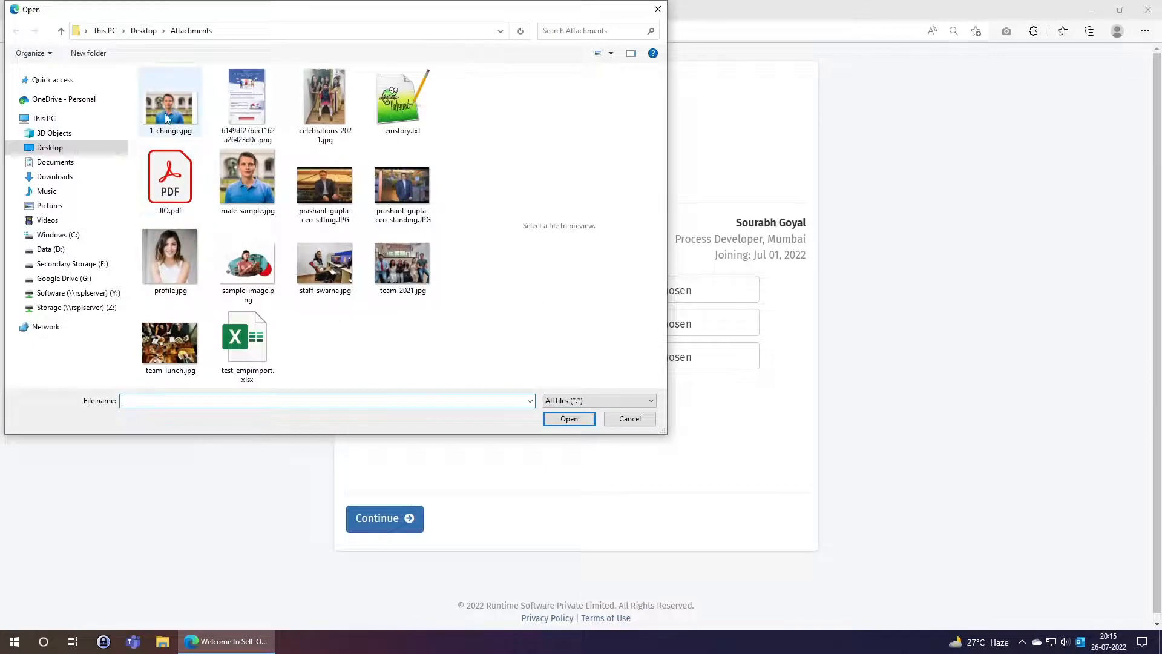
left_click(249, 179)
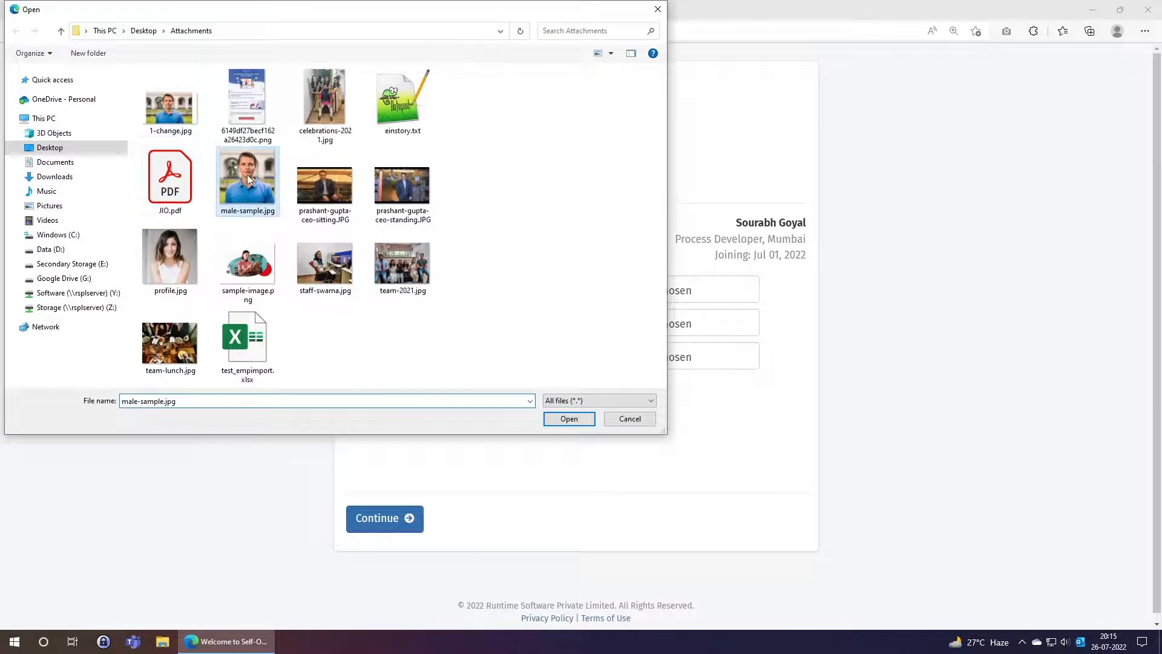
left_click(569, 419)
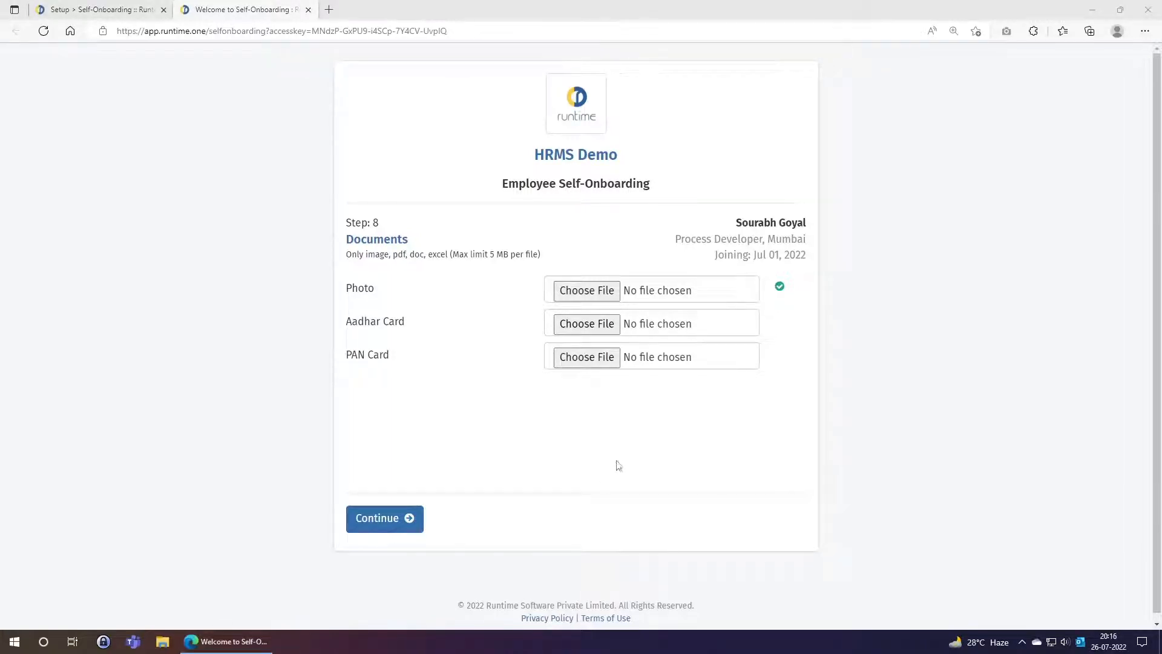
Attach pdf-sample.pdf as the Aadhar Card and proceed to final submission
left_click(587, 325)
left_click(509, 111)
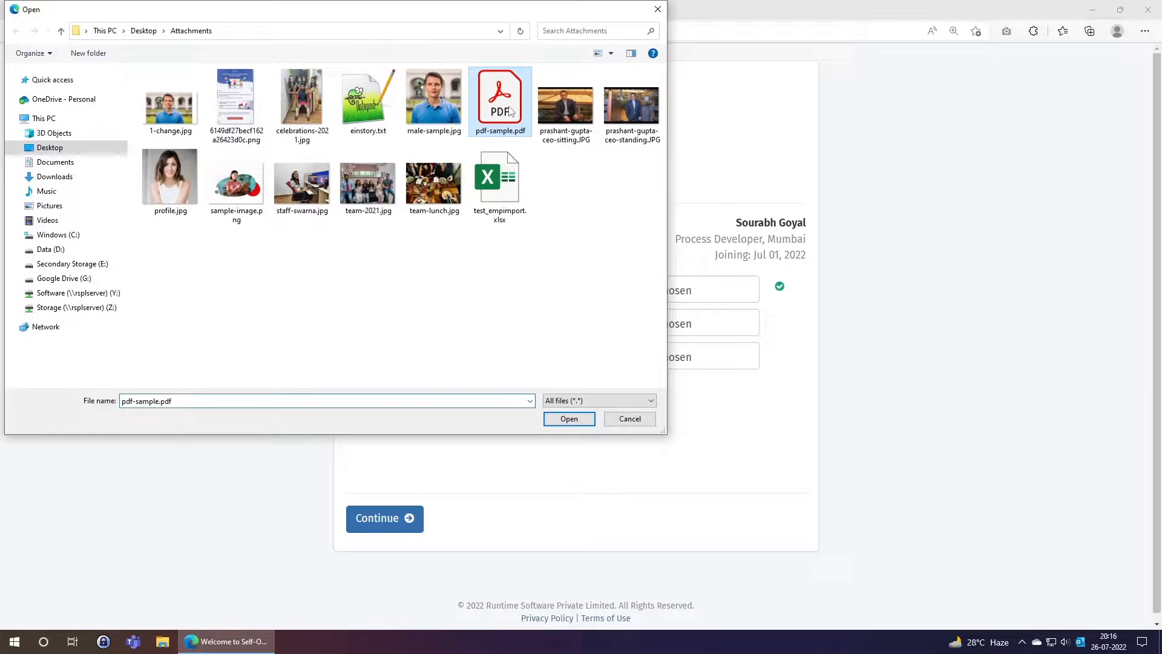
left_click(578, 422)
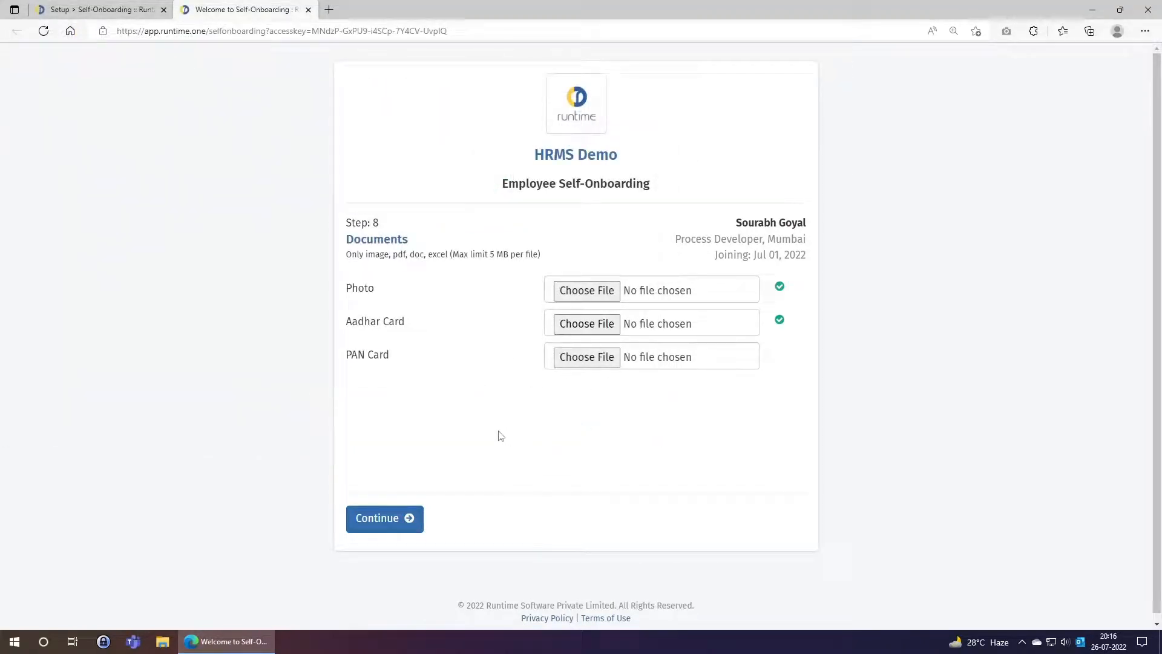
left_click(396, 522)
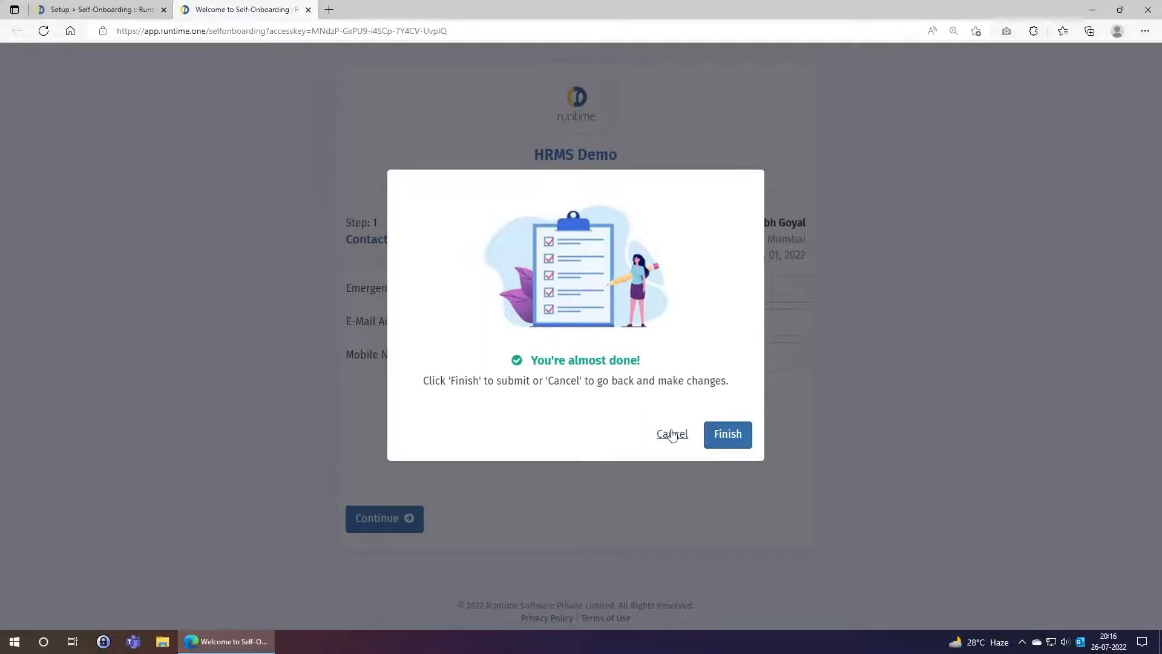
Finish the onboarding form and copy the displayed request number
left_click(719, 436)
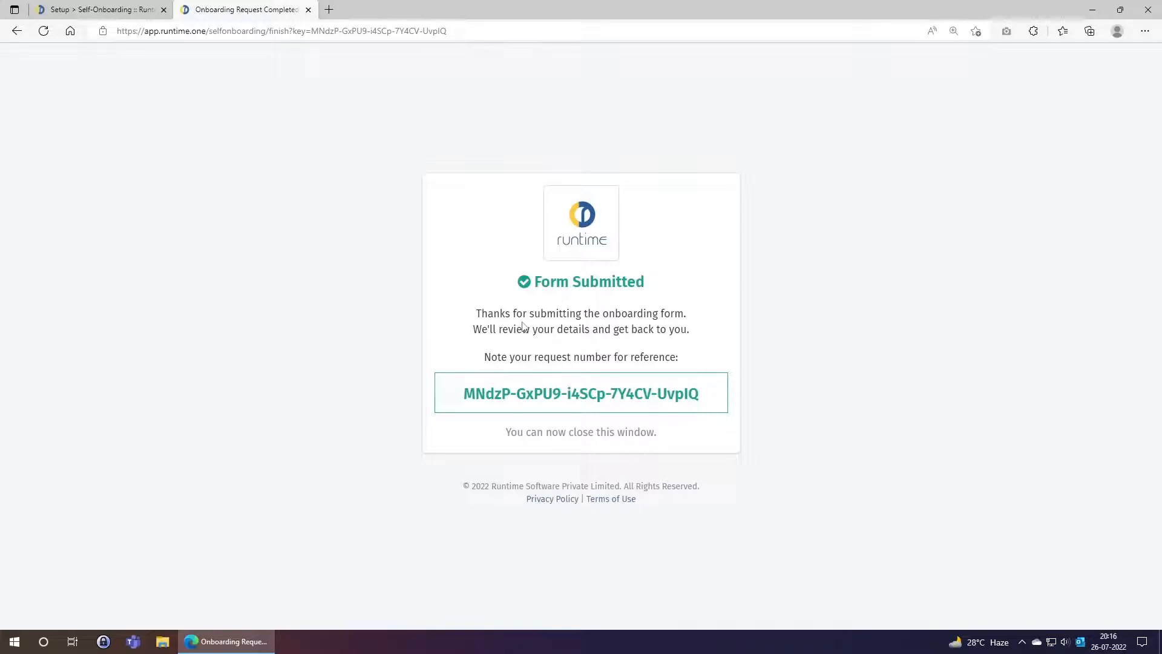
left_click_drag(468, 396, 702, 397)
left_click(709, 424)
left_click_drag(466, 394, 703, 395)
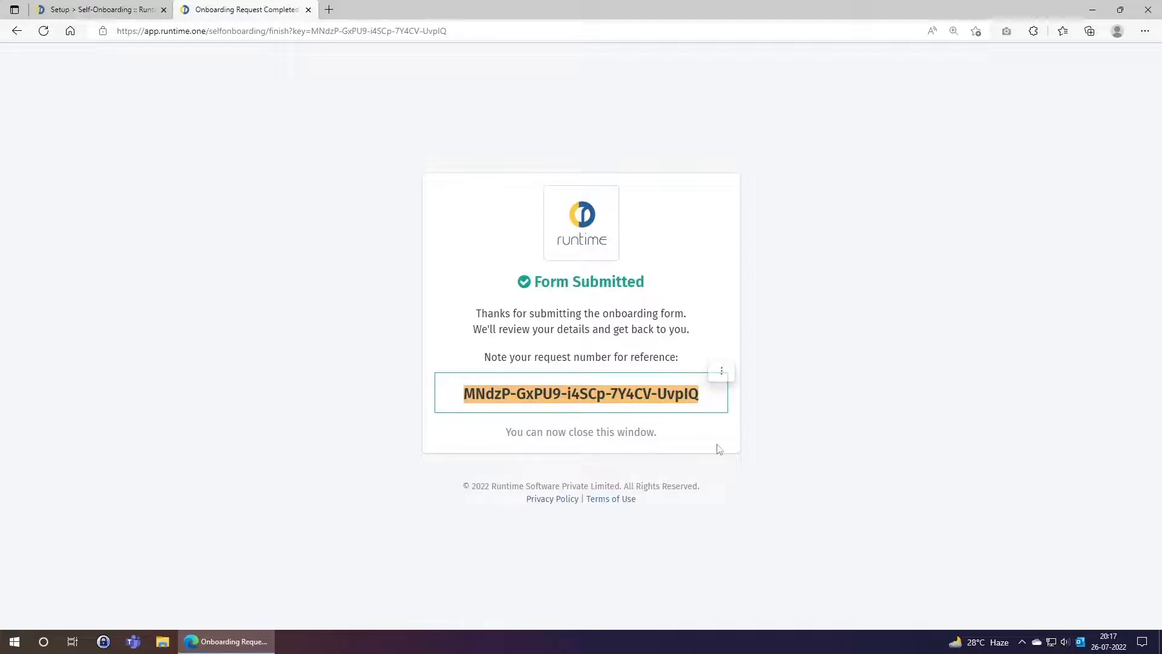
right_click(618, 397)
left_click(636, 120)
Return to the admin settings tab and expand the onboarding menu section
left_click(449, 351)
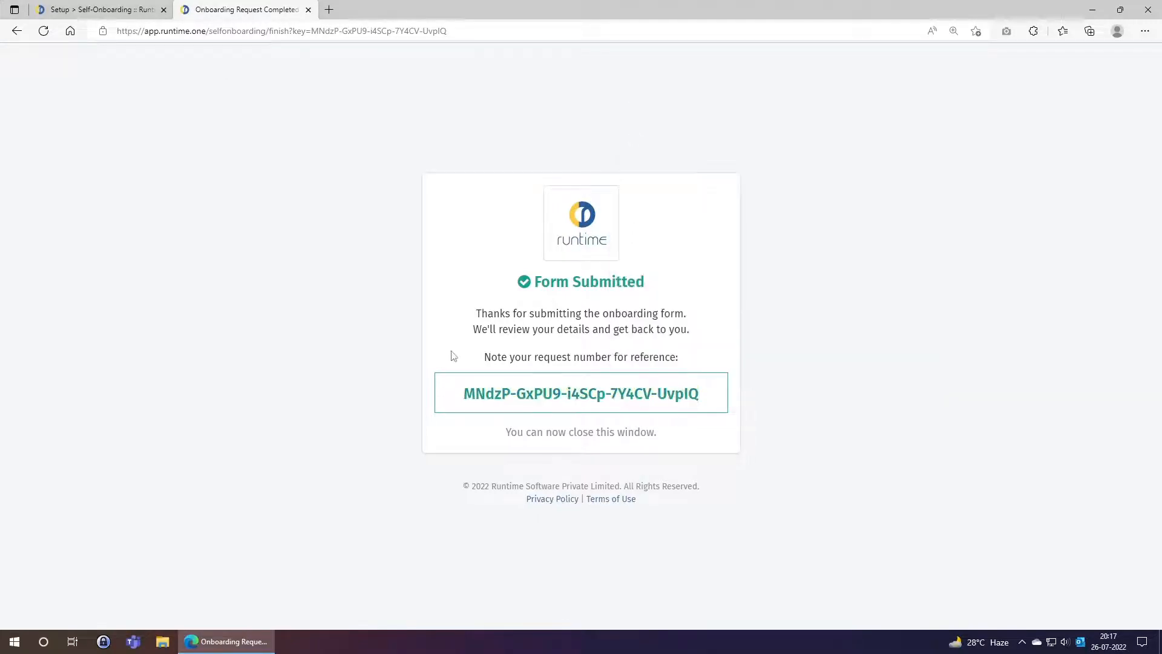
left_click(96, 10)
left_click(84, 256)
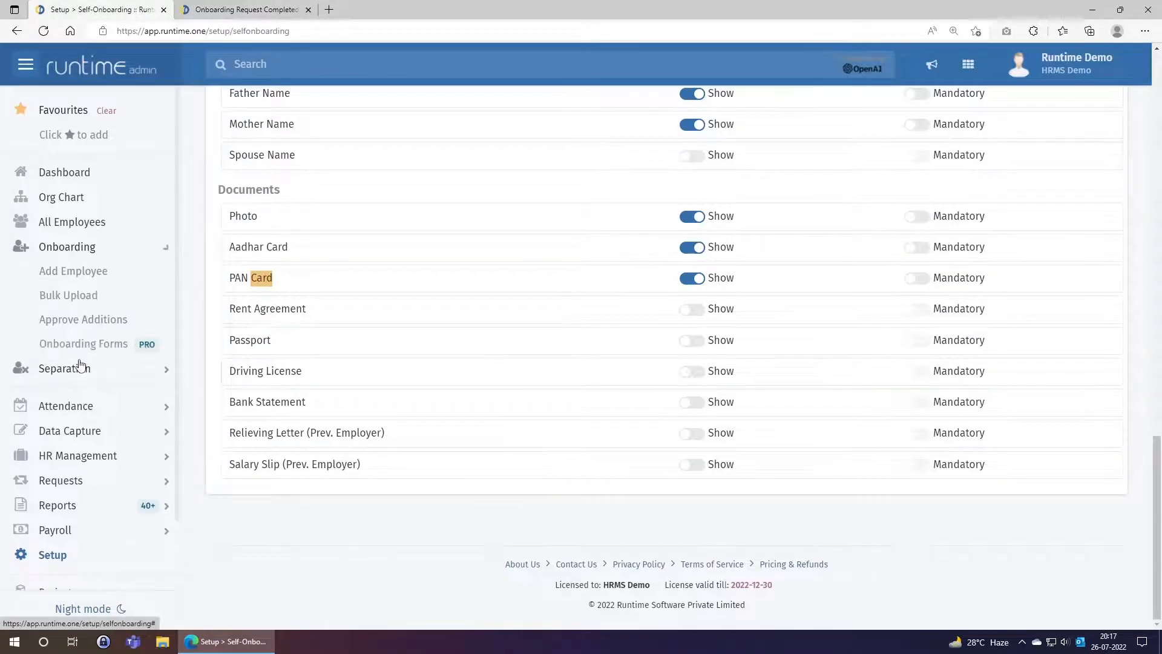
Open Onboarding Forms and search the page for the copied request number
left_click(77, 346)
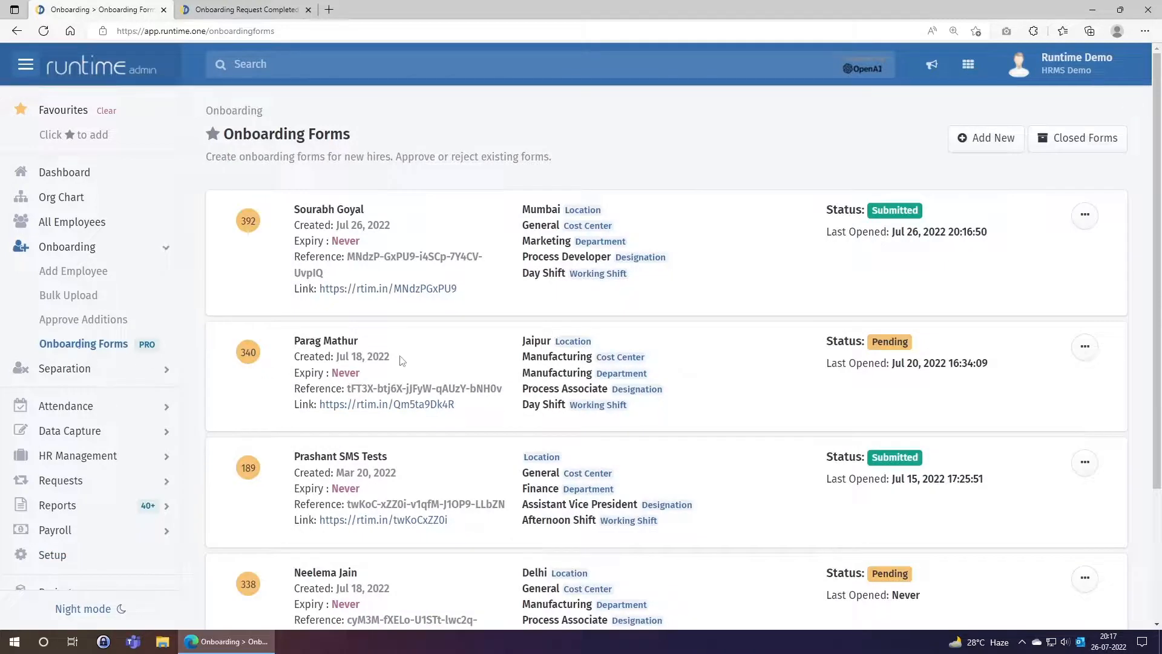
key("ctrl+f")
key("ctrl+v")
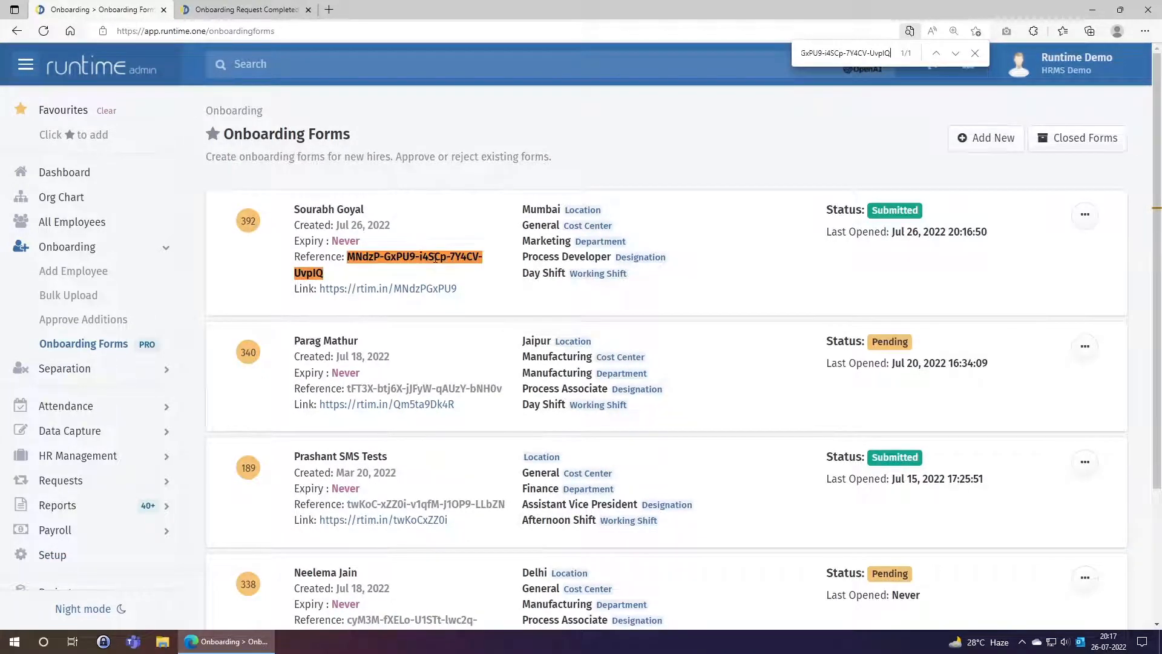
key("Escape")
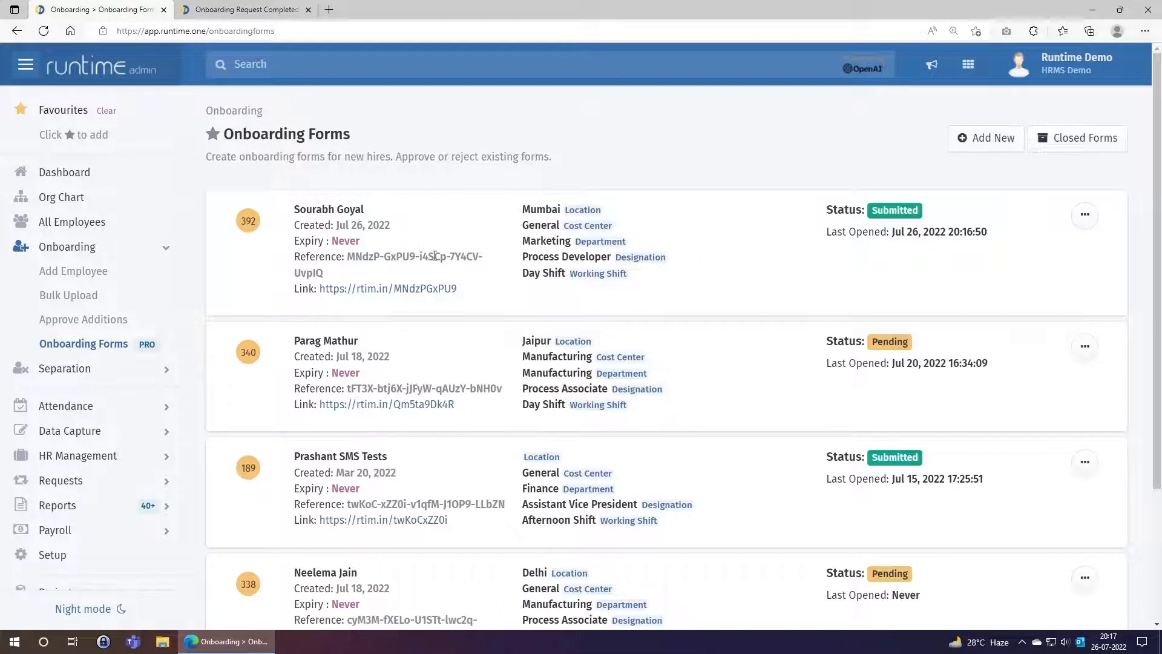
Confirm the first form shows Submitted with its last-opened date, and choose View
left_click_drag(873, 211, 920, 212)
left_click(906, 261)
left_click_drag(892, 233, 997, 233)
left_click(850, 286)
left_click(1084, 219)
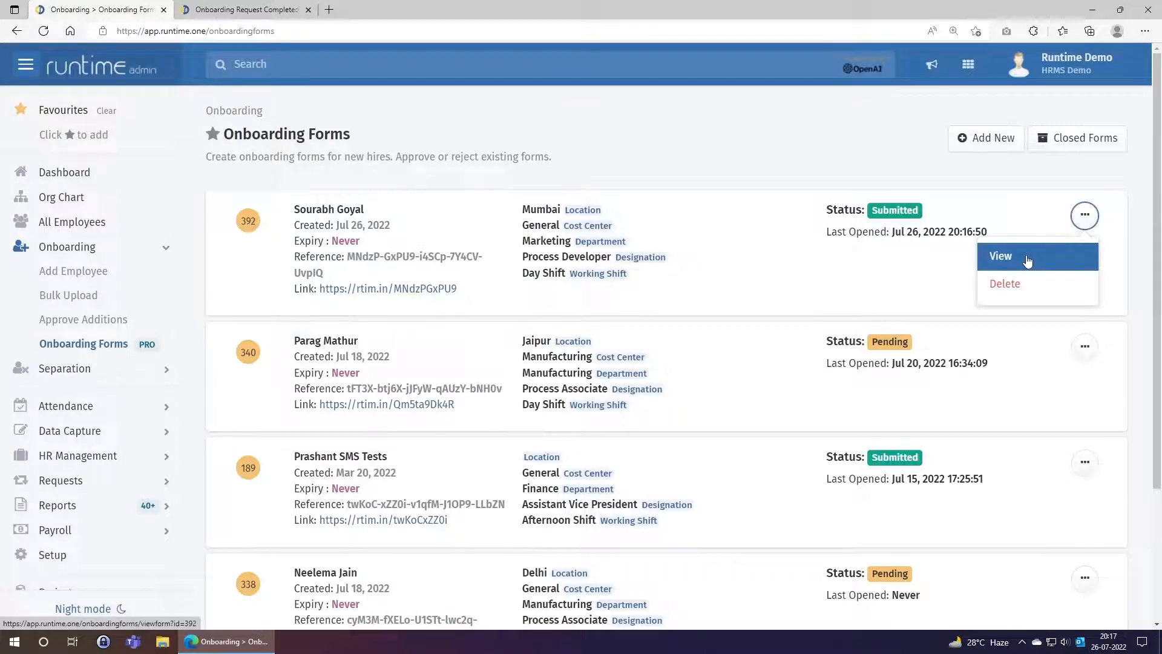
left_click(1027, 260)
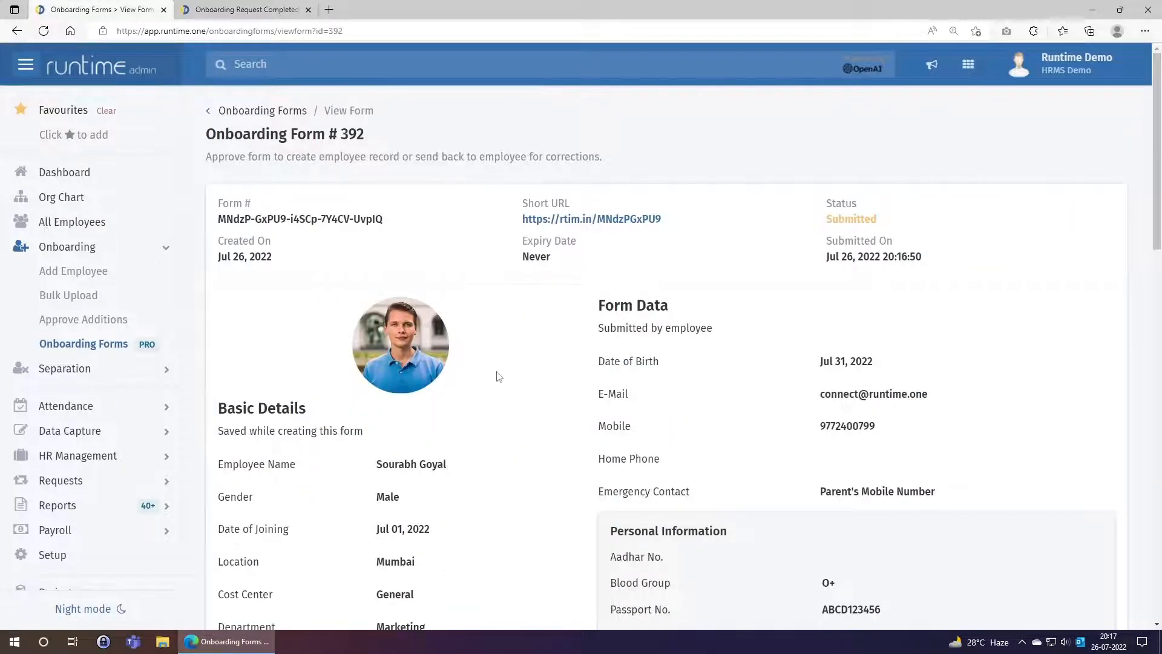
scroll(499, 375, "down", 1)
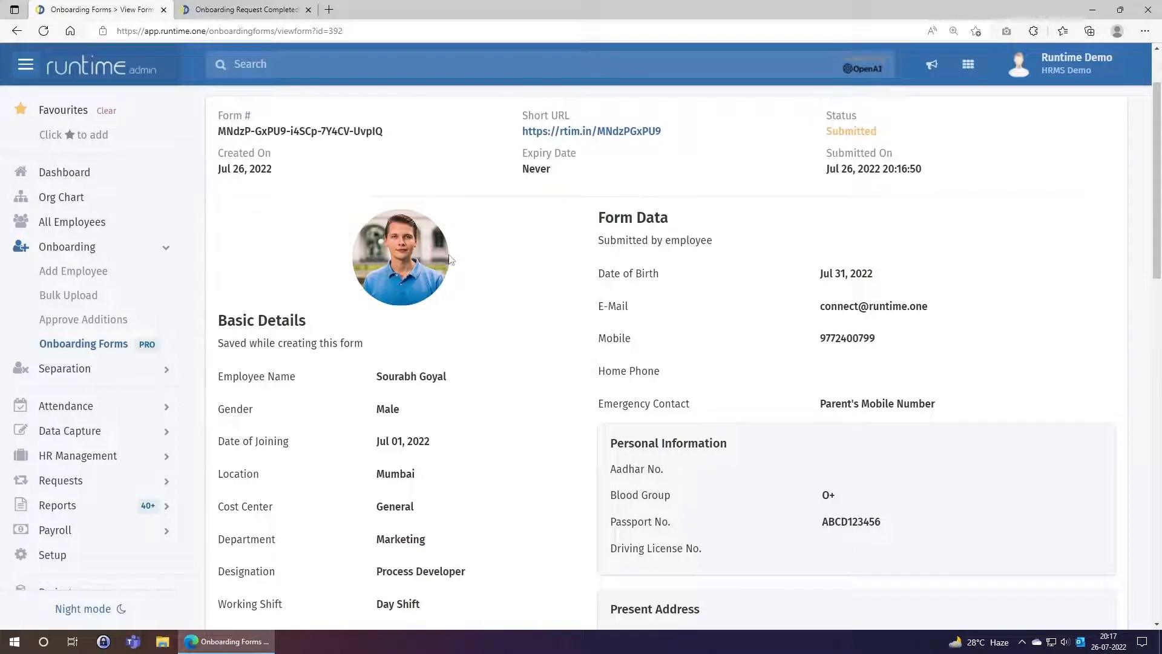
scroll(404, 326, "down", 1)
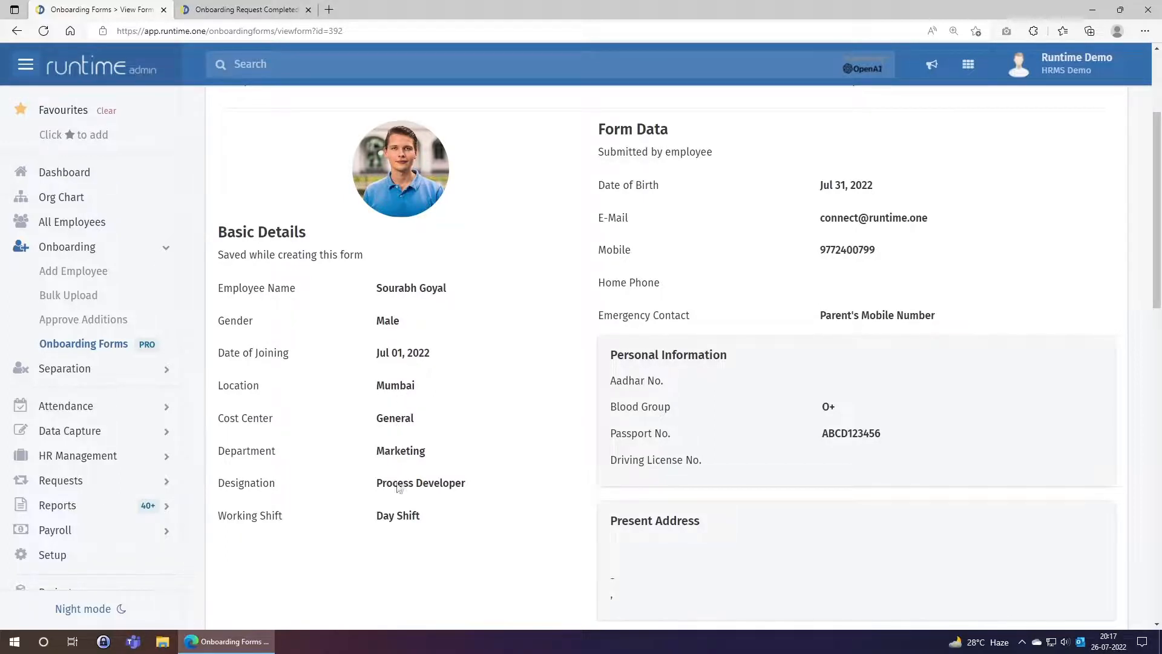
scroll(845, 350, "up", 3)
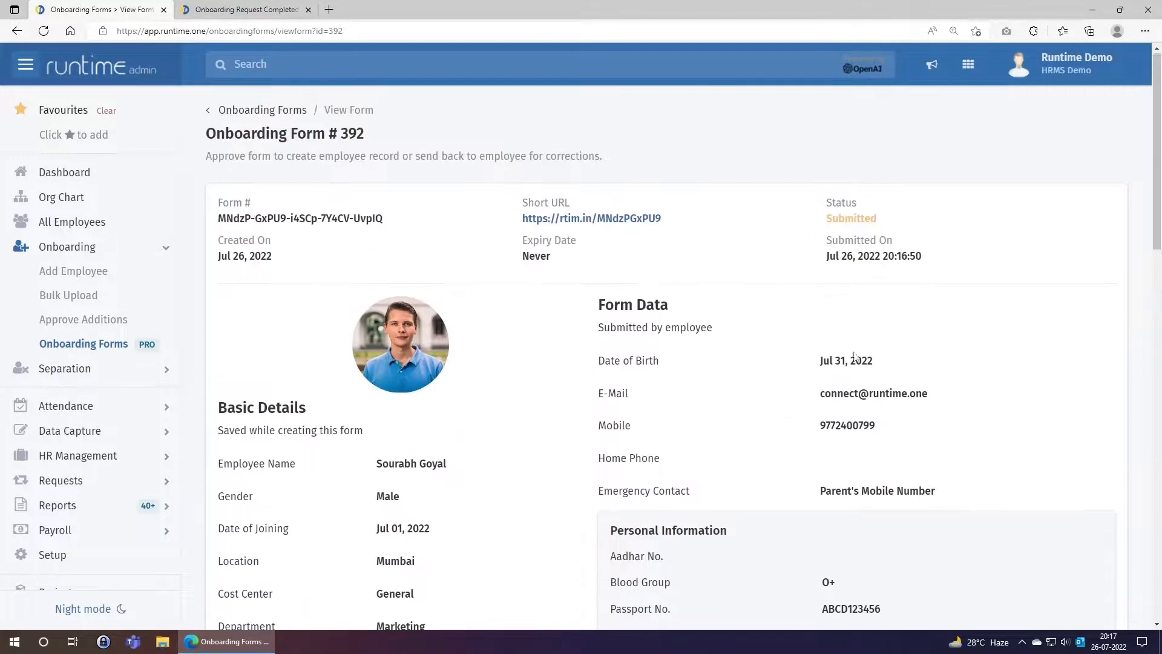
scroll(750, 382, "down", 2)
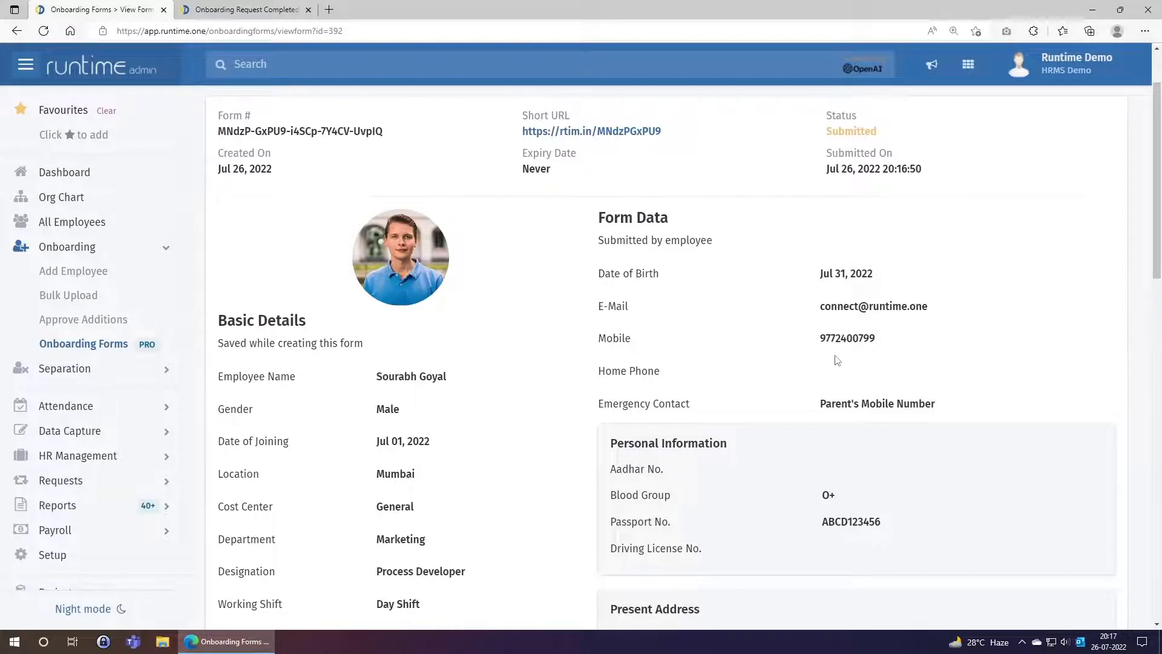
scroll(848, 403, "down", 2)
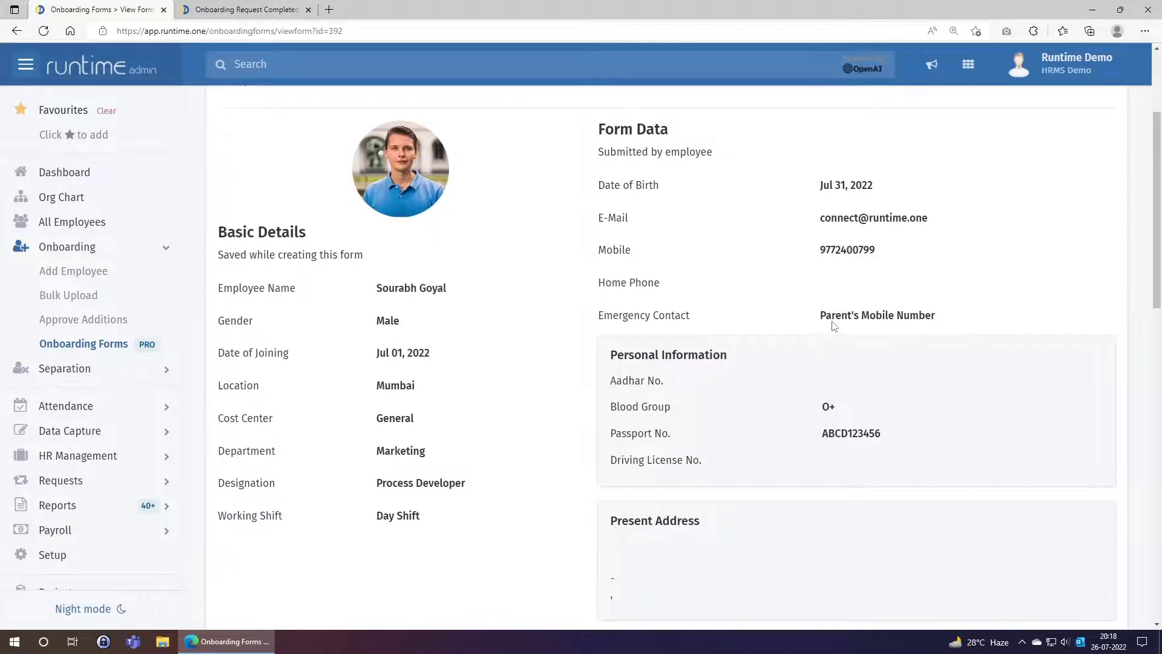
scroll(830, 407, "down", 1)
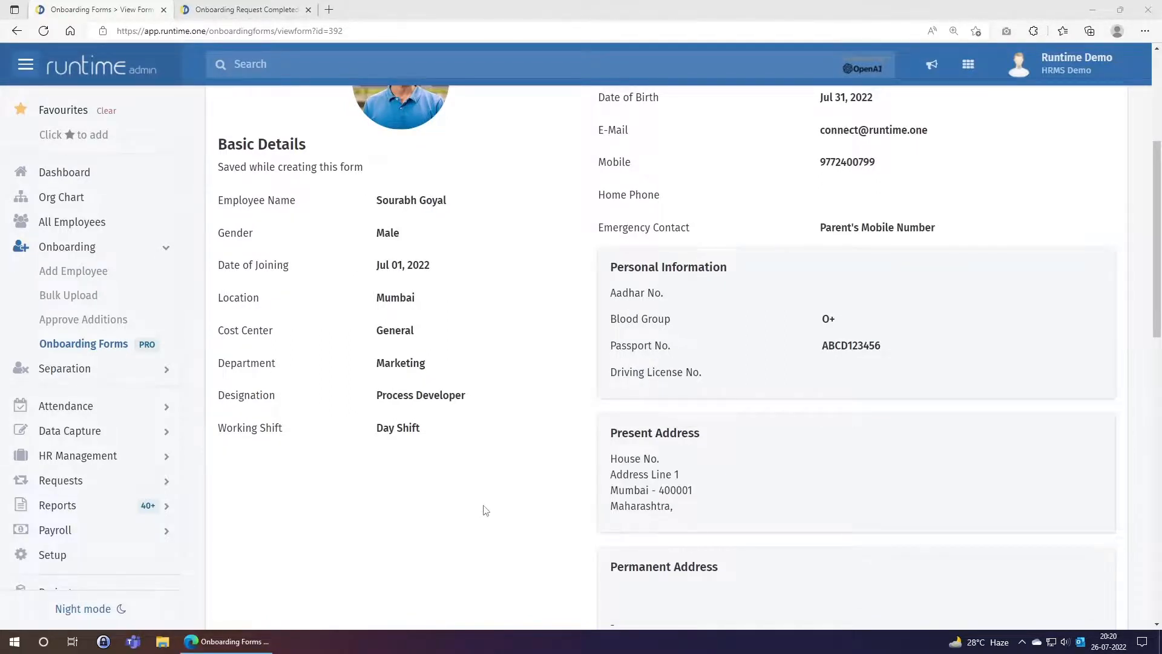
scroll(485, 511, "down", 2)
scroll(485, 511, "down", 2)
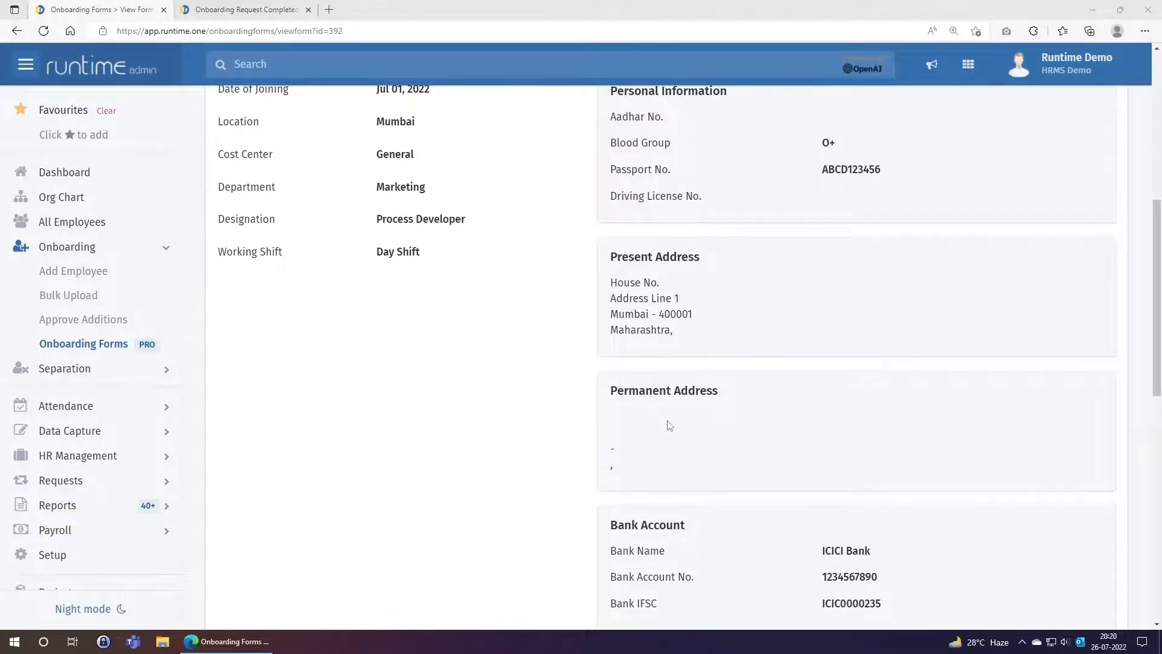
scroll(602, 402, "down", 3)
scroll(603, 402, "down", 2)
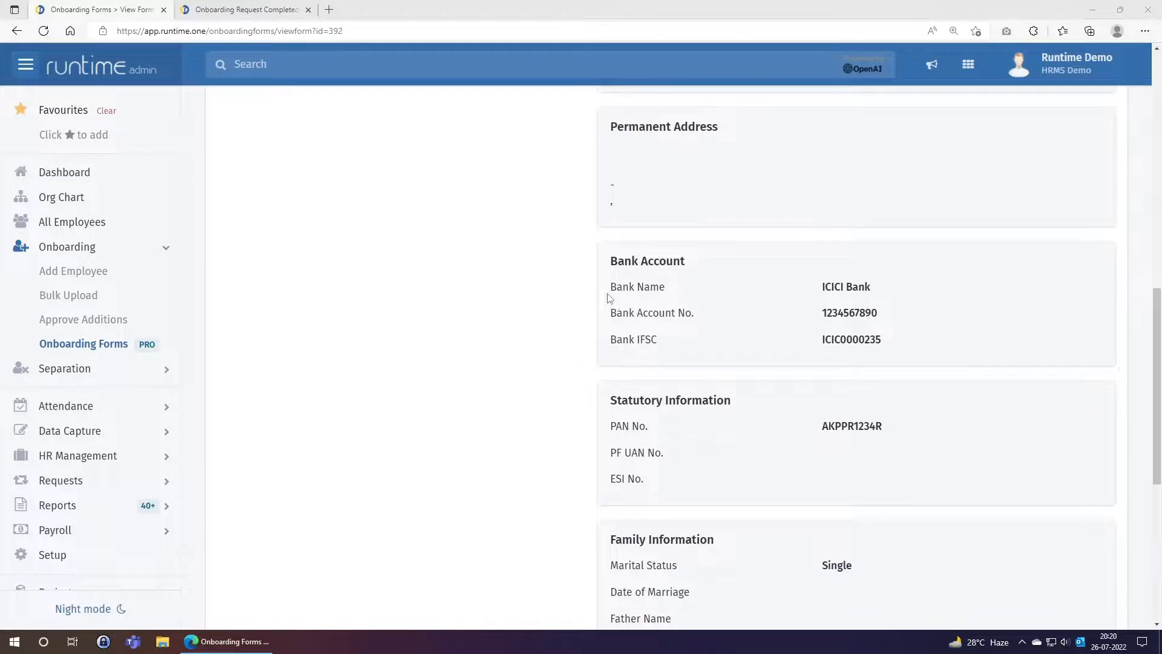
scroll(681, 391, "down", 2)
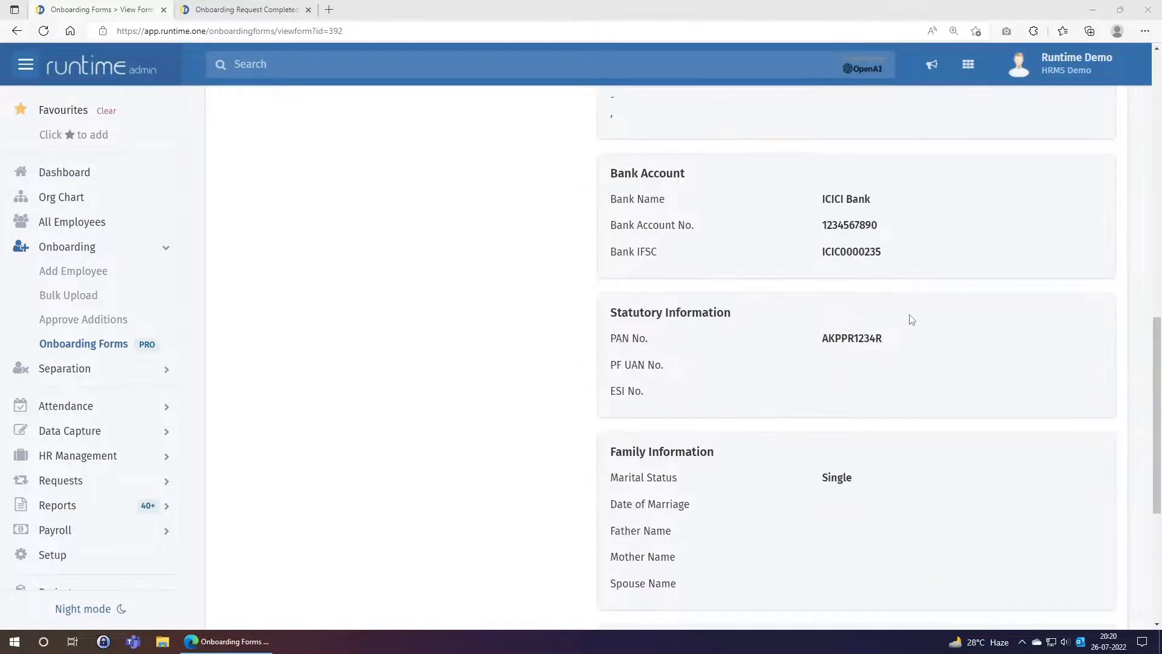
scroll(716, 512, "down", 2)
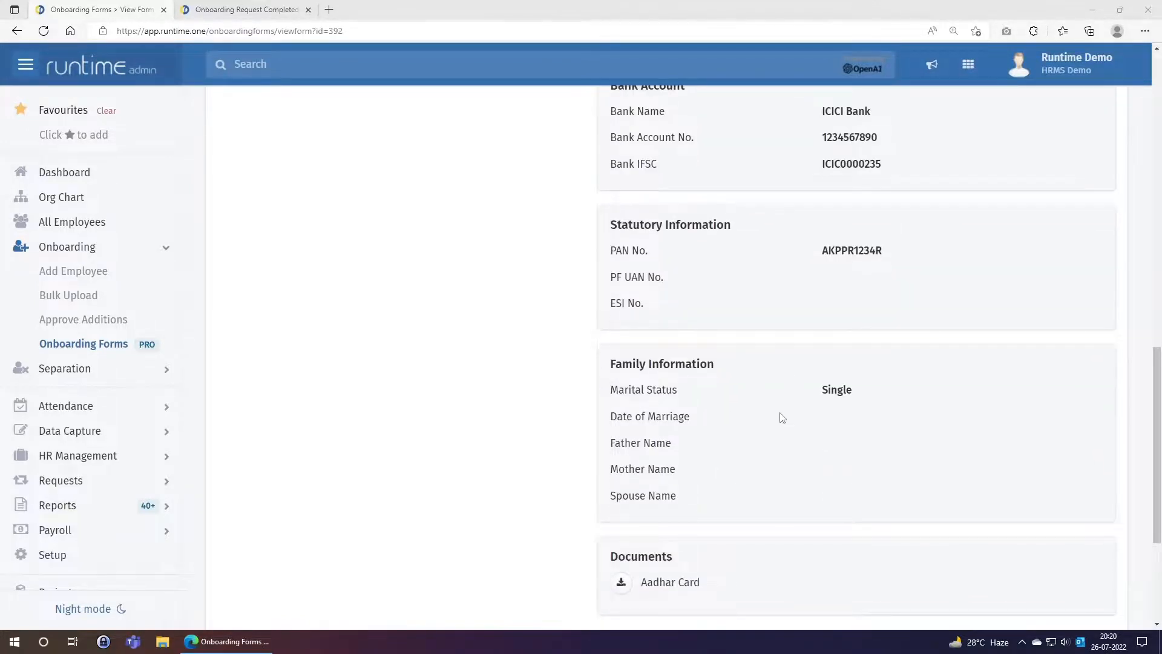
scroll(780, 450, "down", 3)
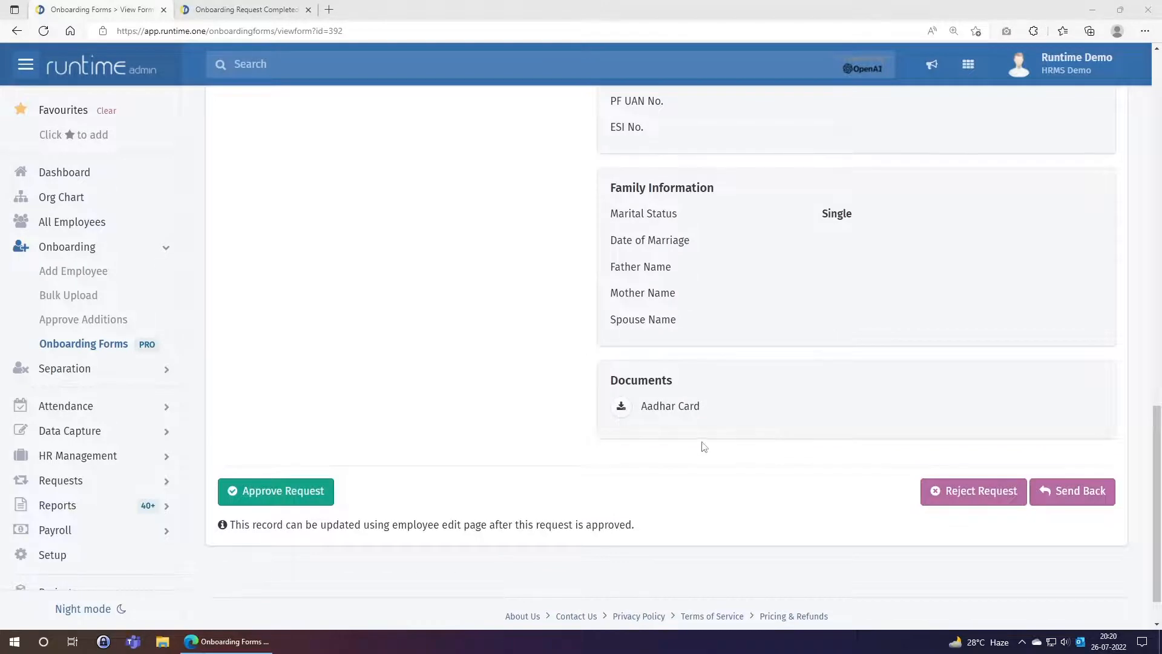
scroll(707, 430, "up", 5)
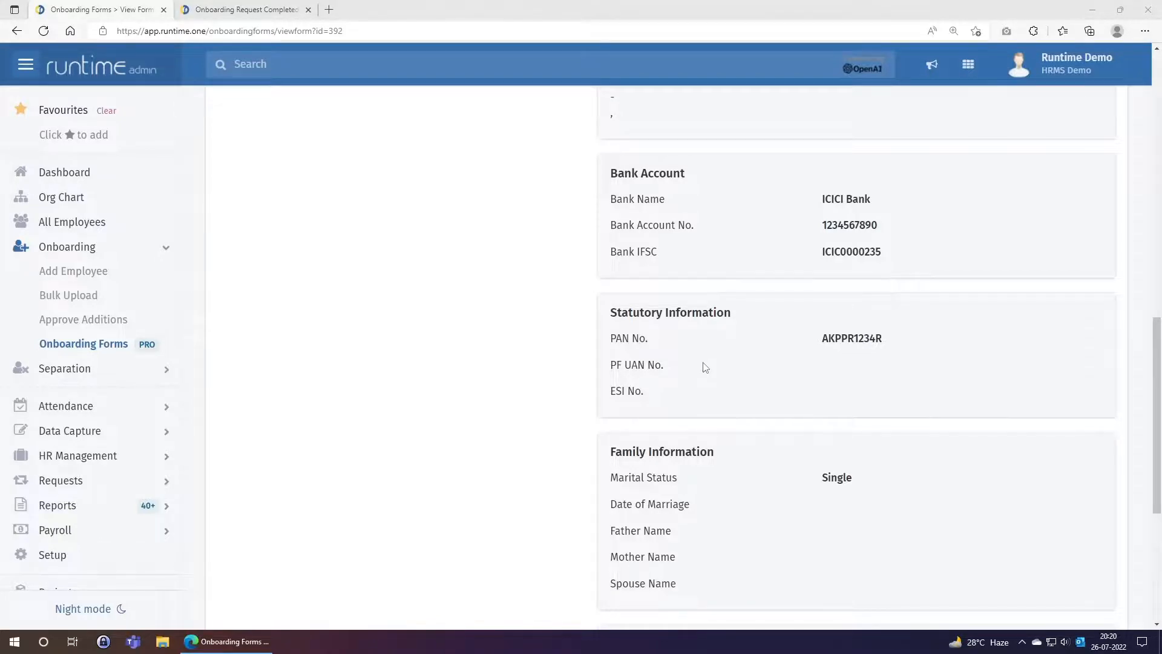
scroll(708, 366, "down", 5)
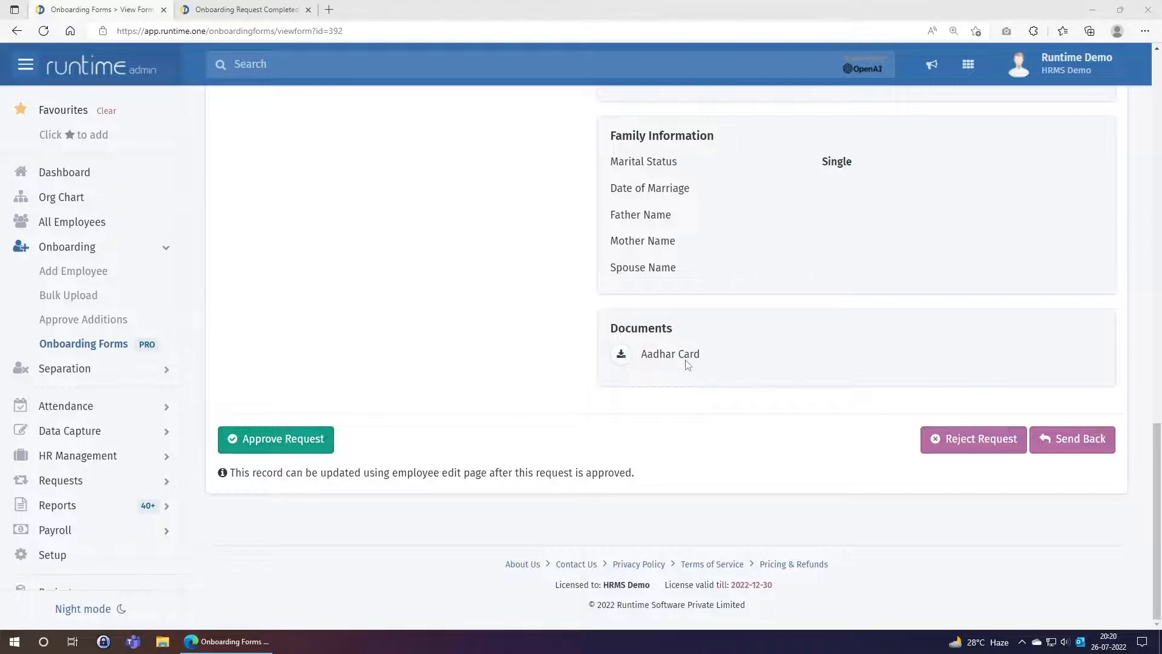
scroll(688, 364, "up", 4)
scroll(688, 364, "up", 10)
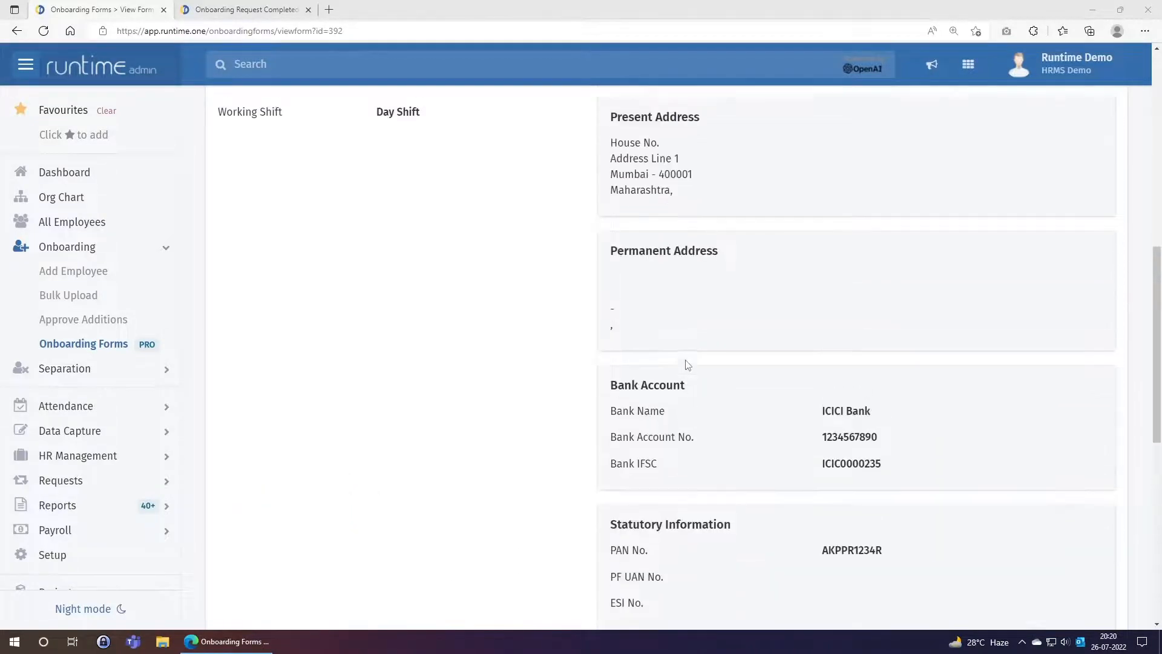
scroll(688, 364, "down", 12)
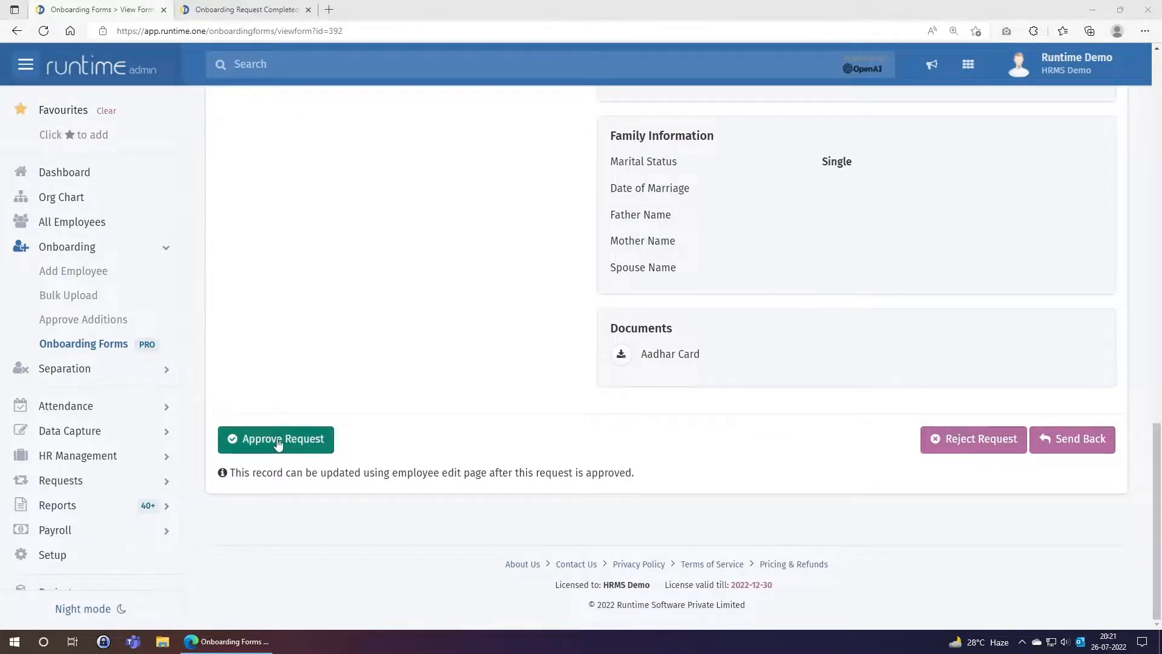
left_click(278, 445)
left_click(278, 444)
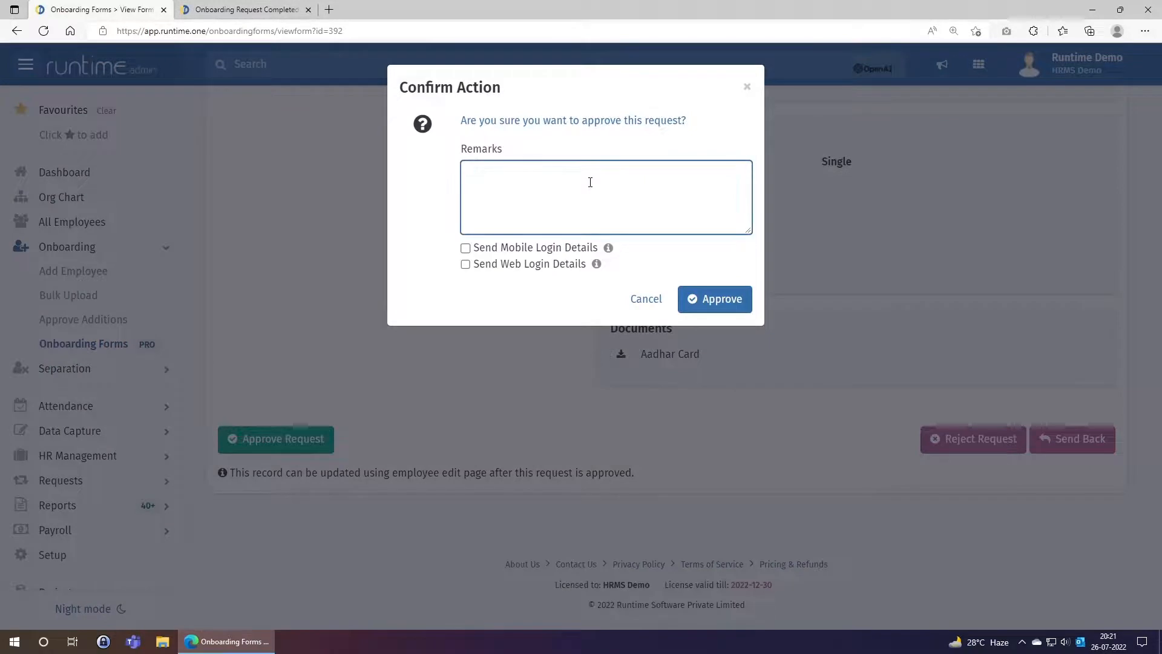
type("Ok to add")
left_click(490, 248)
left_click(488, 269)
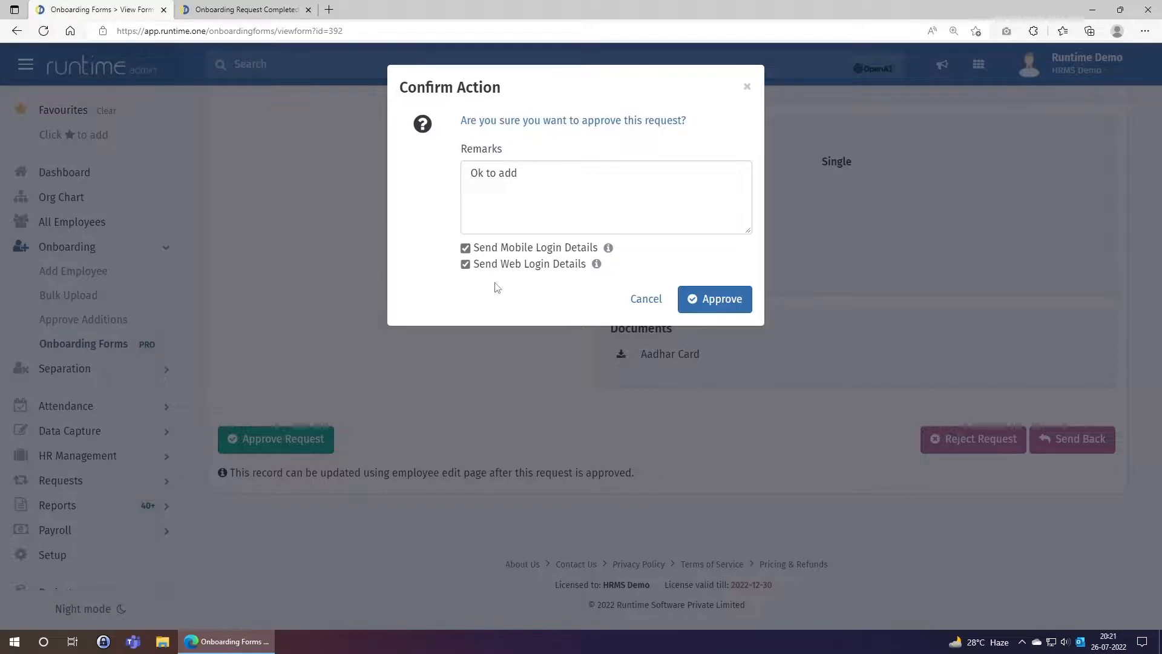
left_click(645, 299)
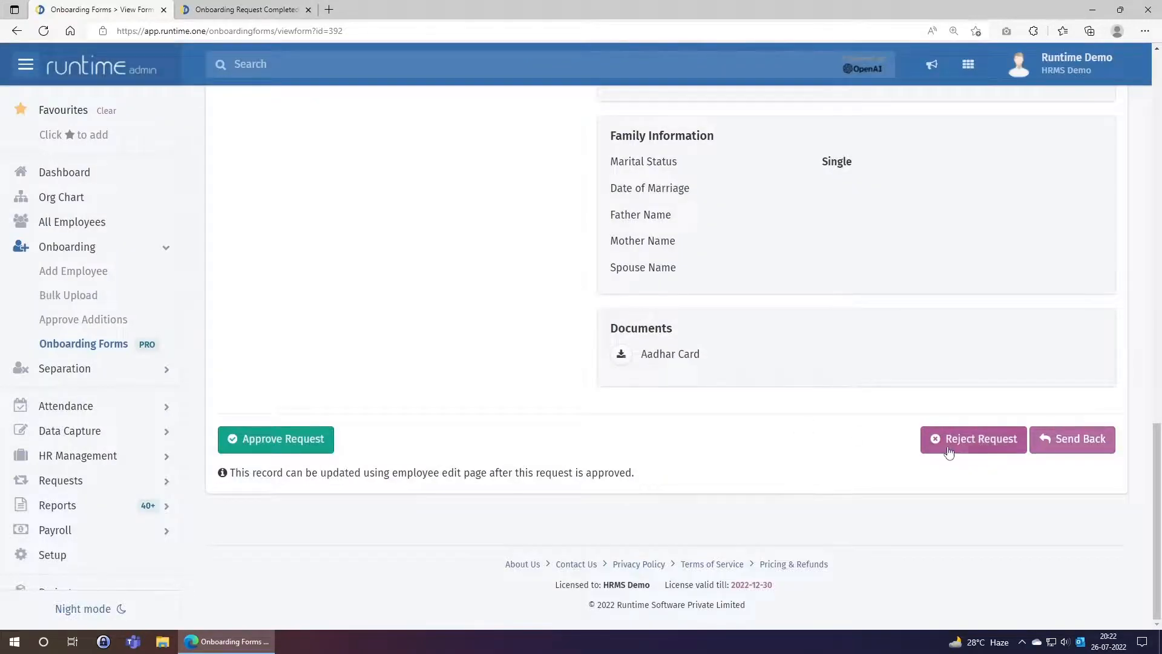
left_click(1057, 448)
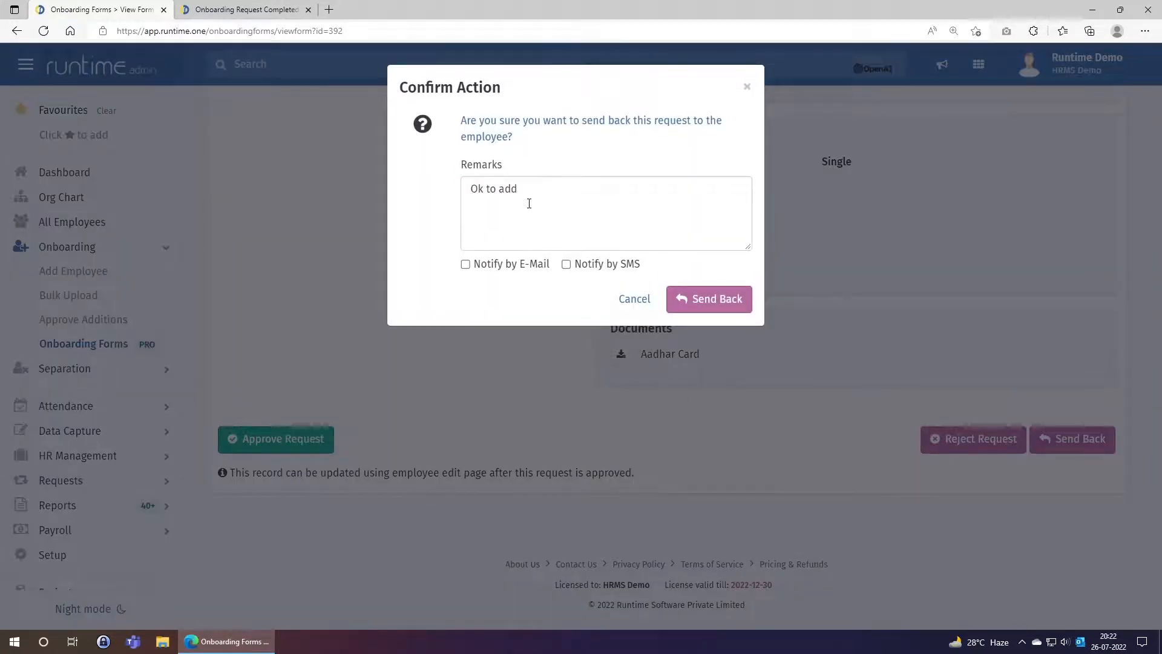
left_click_drag(528, 203, 428, 207)
type("Please add p")
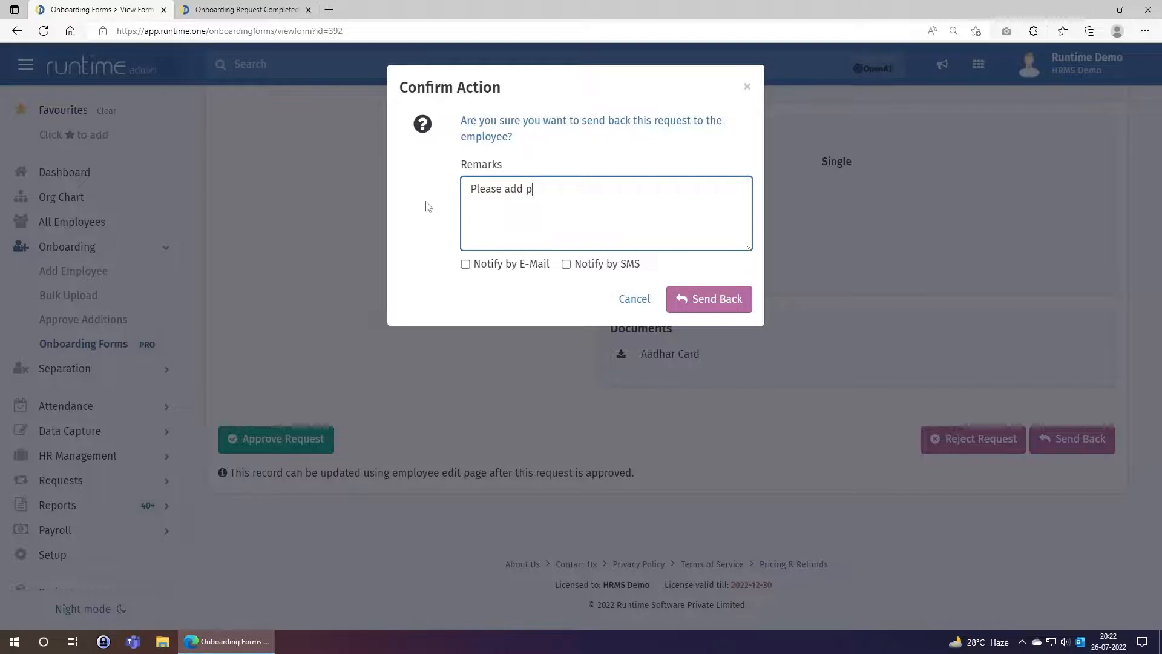
type("resent address also")
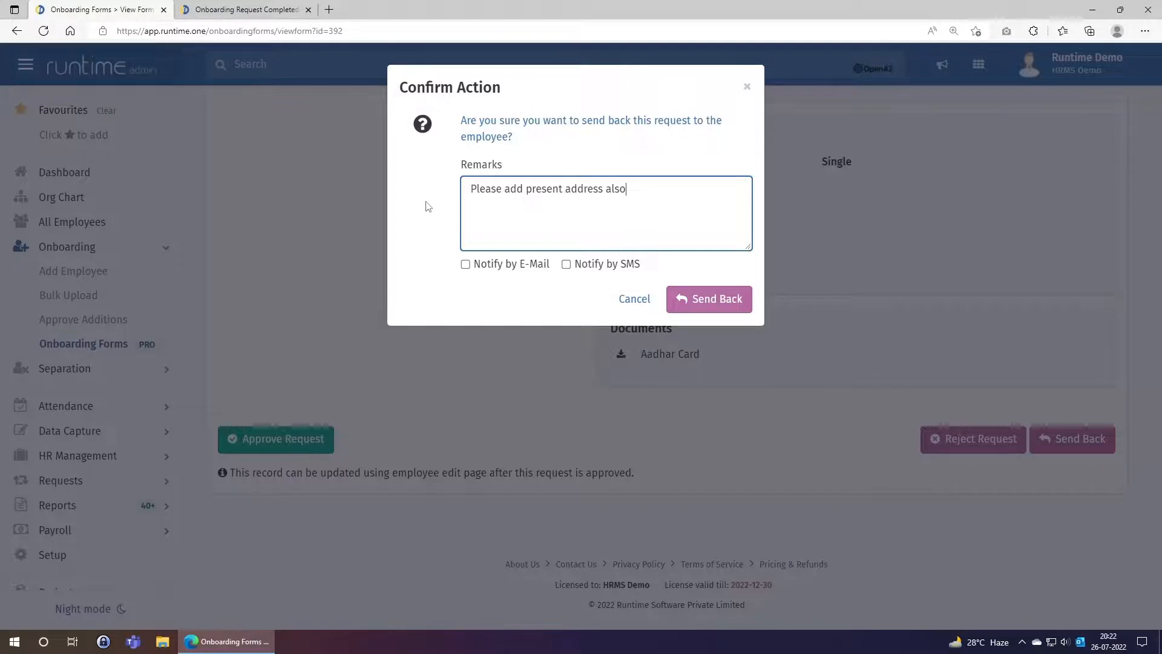
left_click(494, 266)
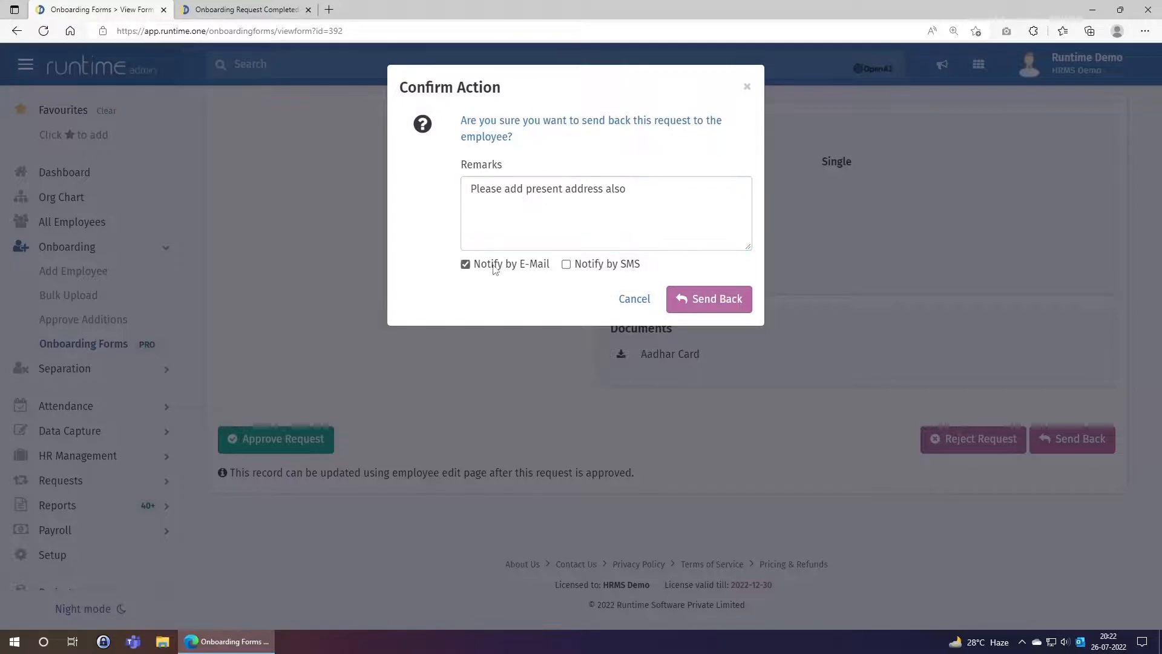
left_click(581, 264)
left_click_drag(471, 189, 662, 212)
left_click(662, 213)
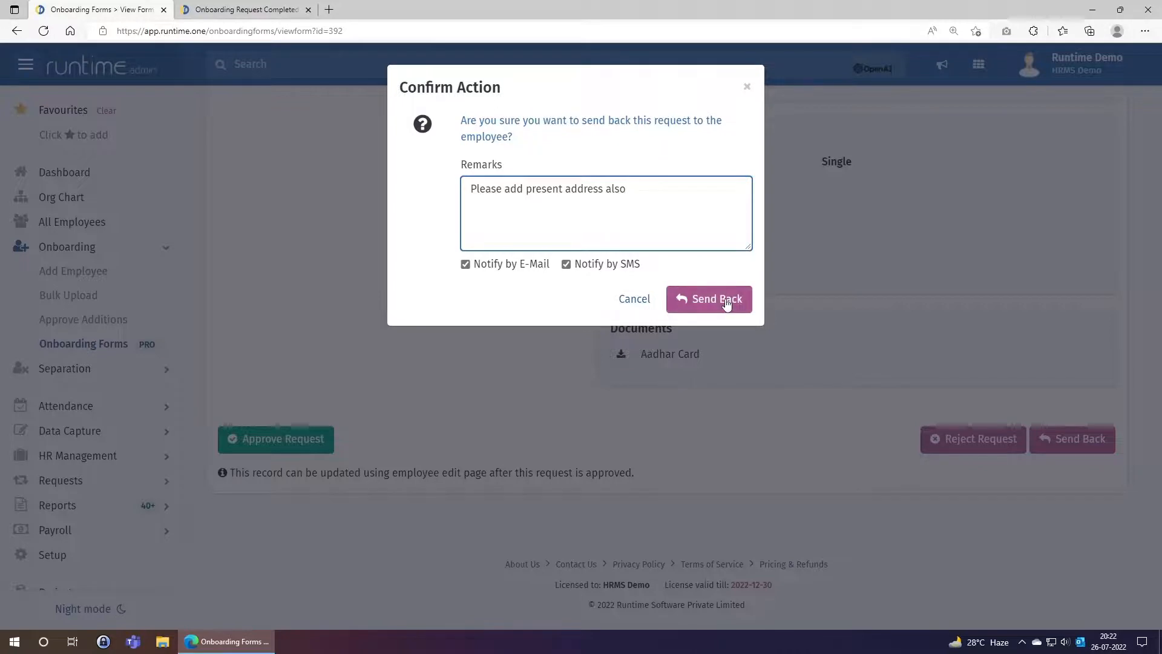
left_click(629, 300)
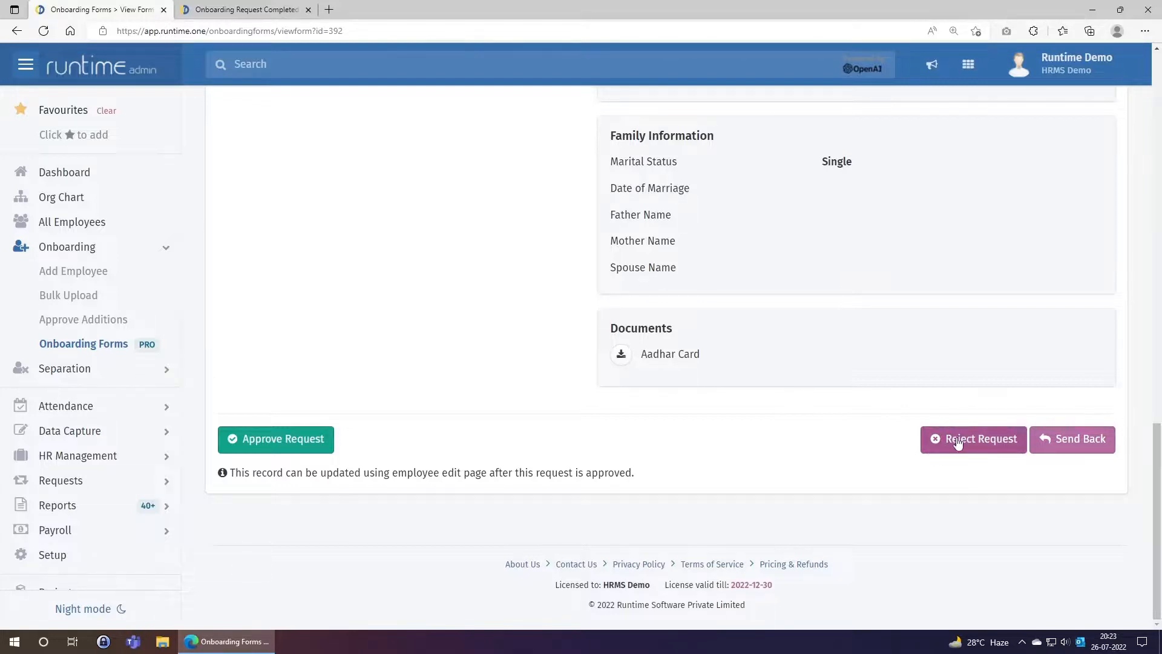
left_click(957, 443)
left_click_drag(573, 200, 343, 183)
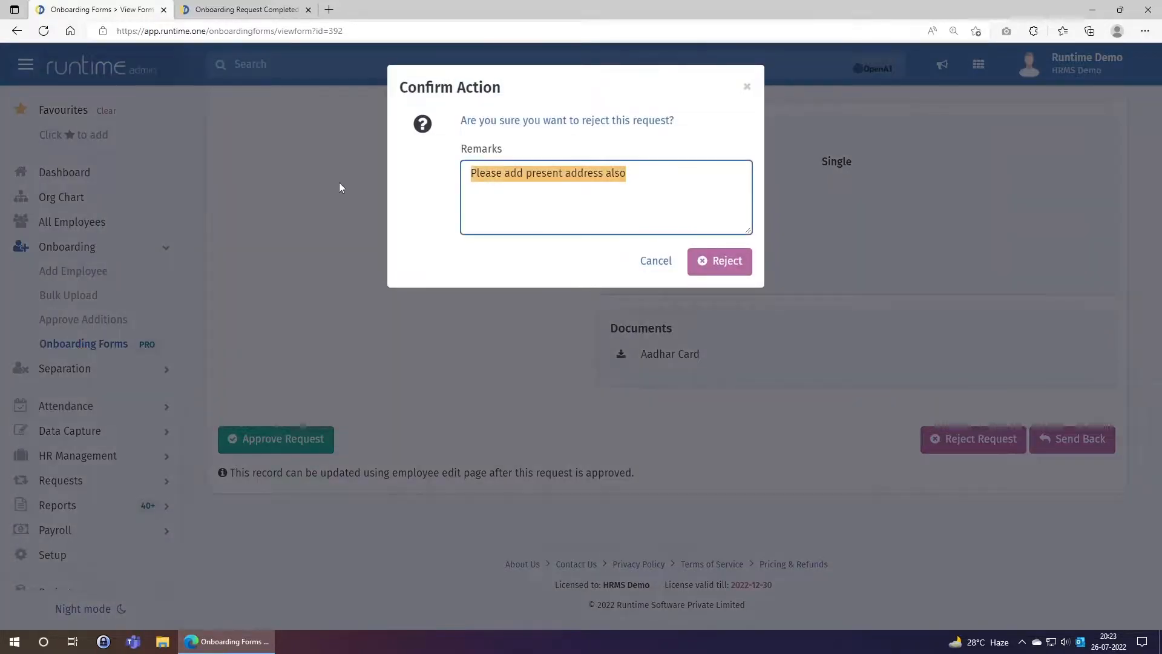
type("Employe")
key("BackSpace")
type("e has not accepted teh of")
key("BackSpace")
key("BackSpace")
key("BackSpace")
key("BackSpace")
type("he of")
key("BackSpace")
key("BackSpace")
type("offer")
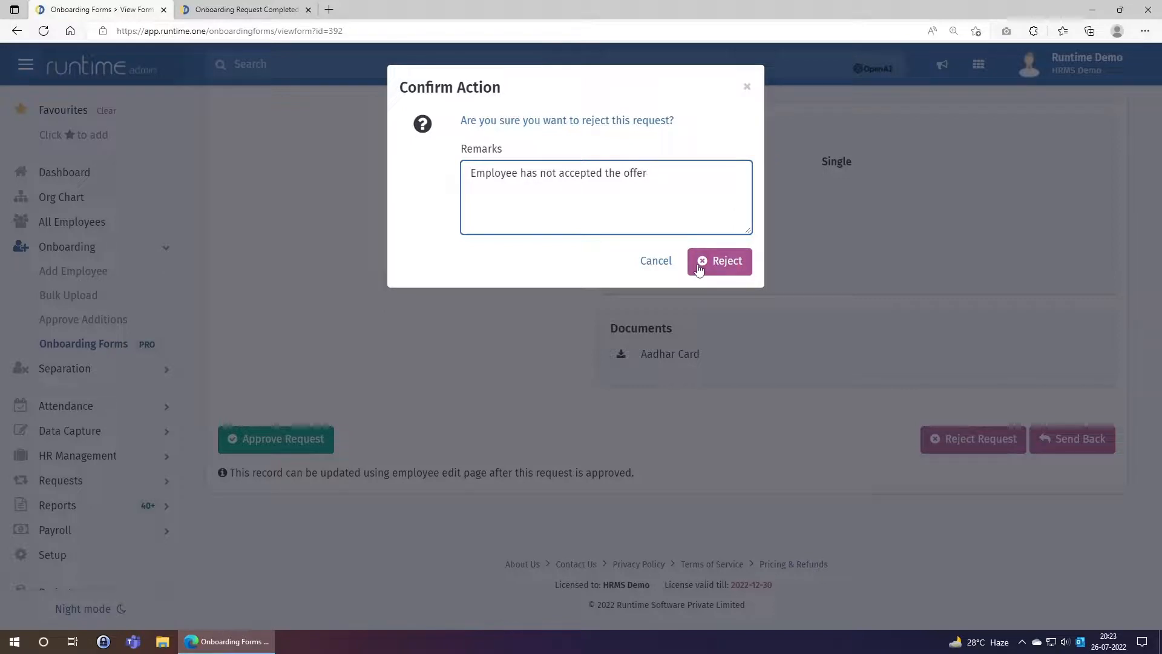
left_click(655, 261)
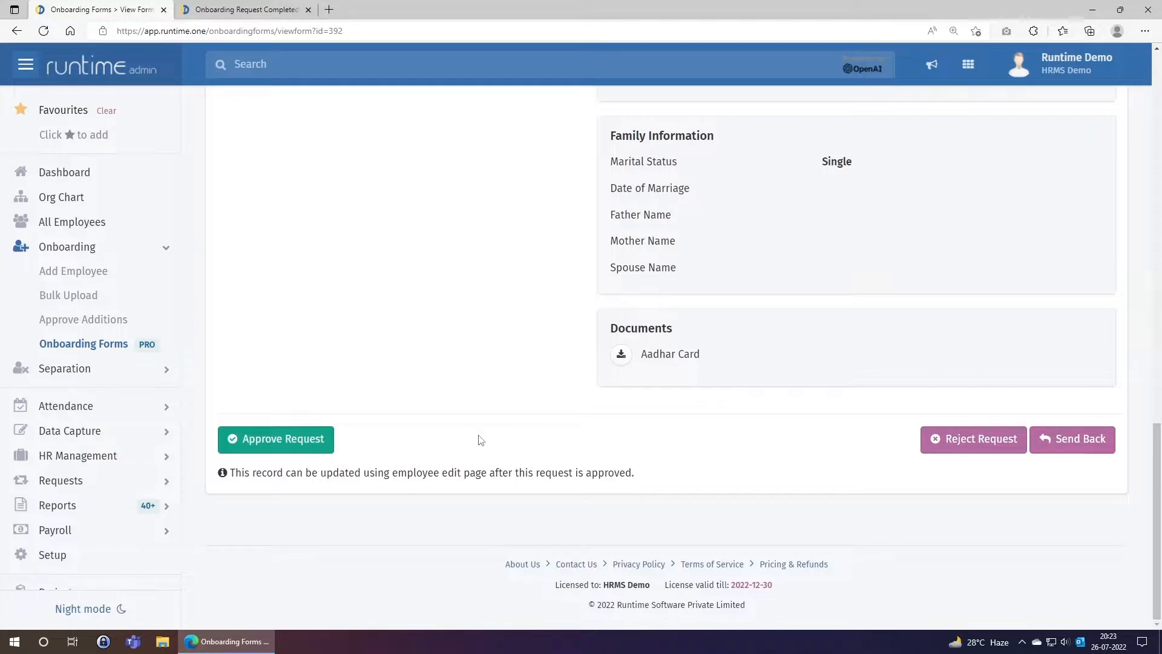
Approve the request with remark 'Ok to add', unticking mobile and web login details
left_click(298, 448)
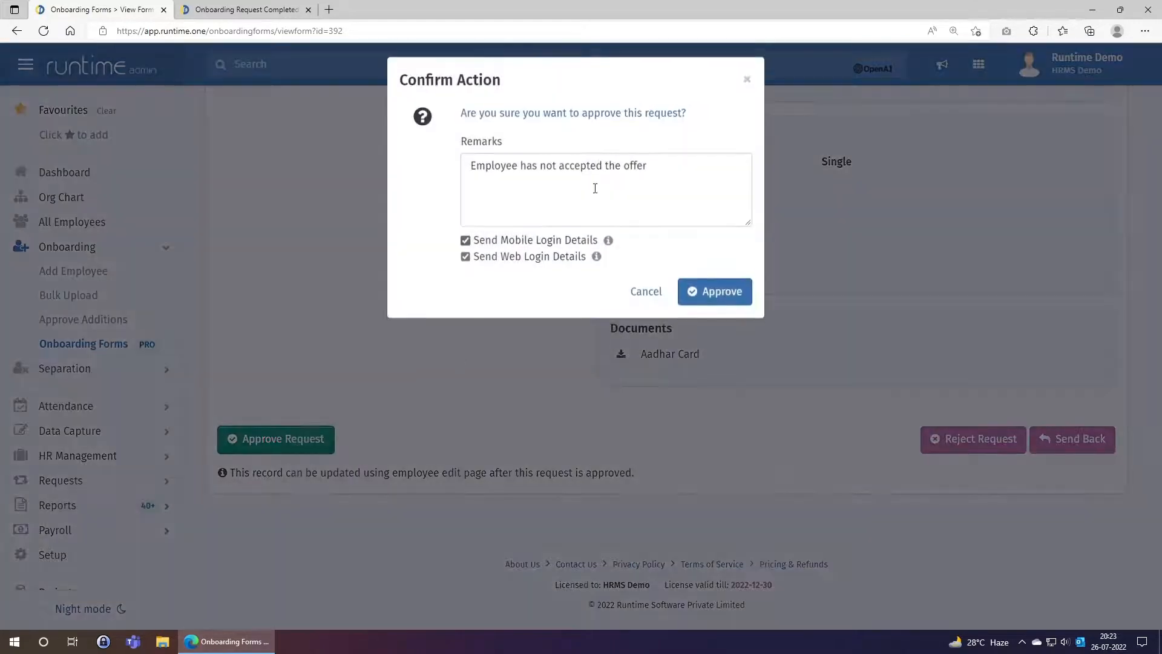
left_click_drag(651, 175, 414, 180)
type("Ok to add")
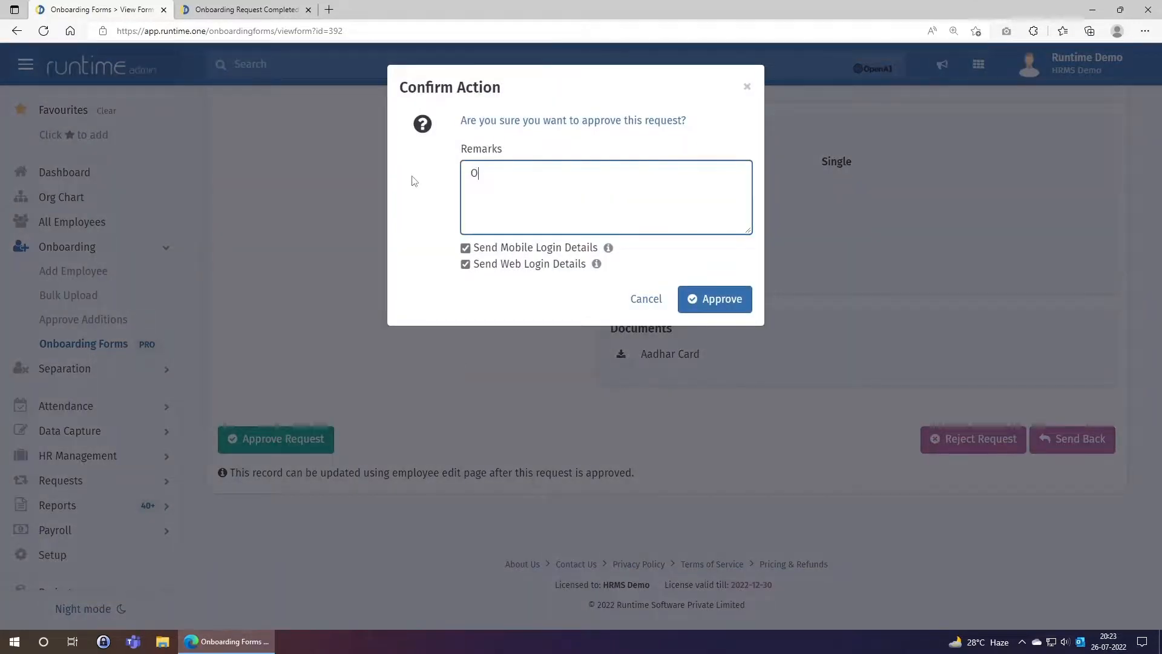
left_click(466, 248)
left_click(466, 265)
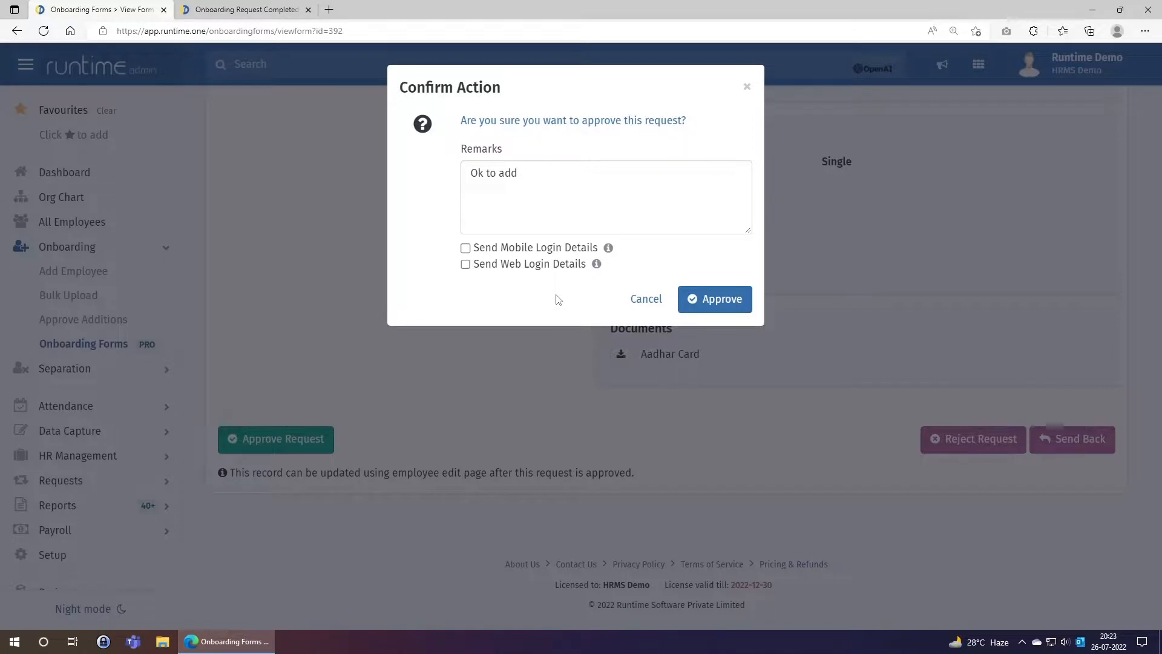
left_click(700, 303)
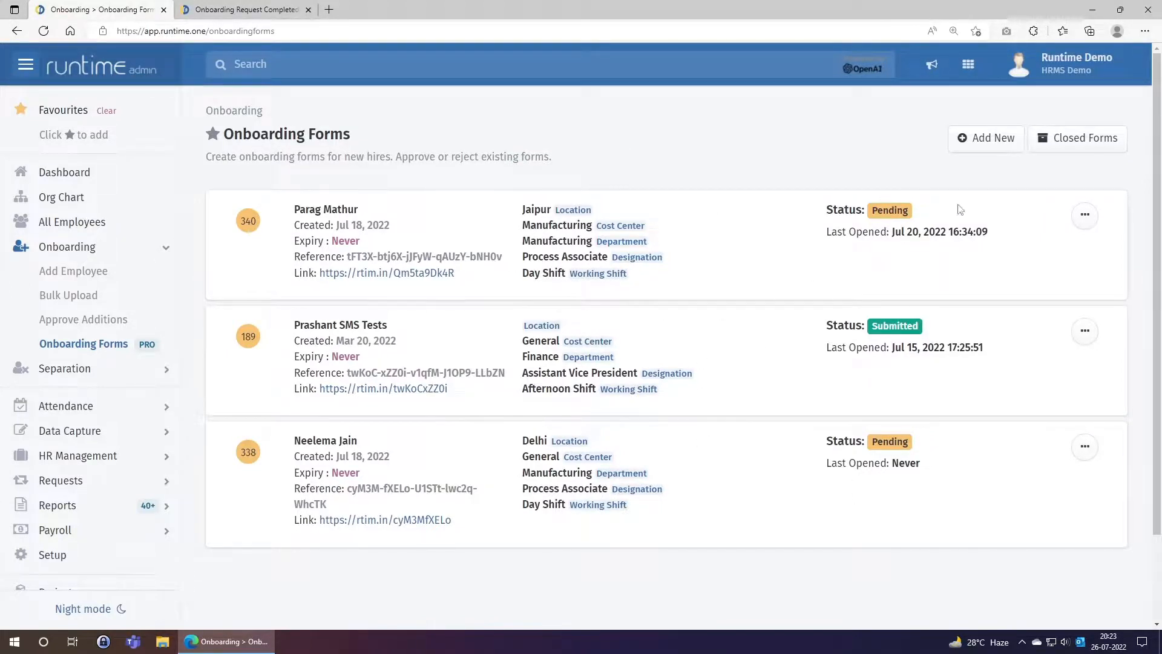
Show the Closed Forms list of onboarding forms
left_click(1053, 149)
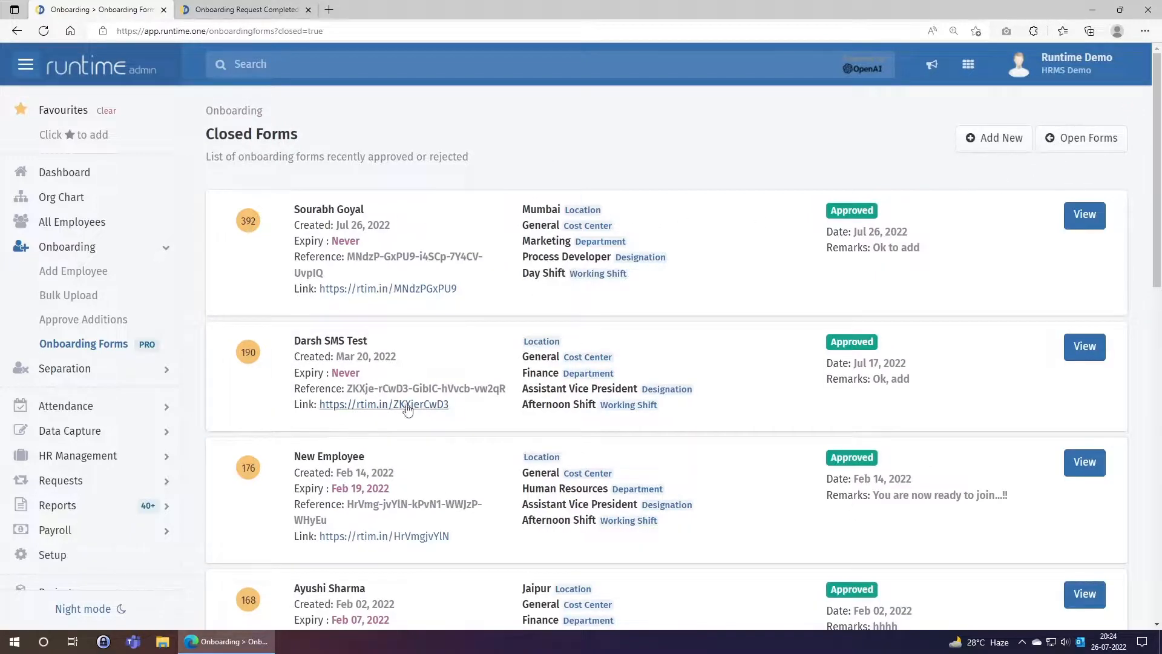
scroll(399, 407, "down", 9)
scroll(417, 403, "up", 9)
scroll(417, 404, "up", 1)
left_click_drag(295, 210, 391, 208)
left_click(1020, 266)
Review form 392's Approved status, then go to the All Employees list
left_click(1085, 215)
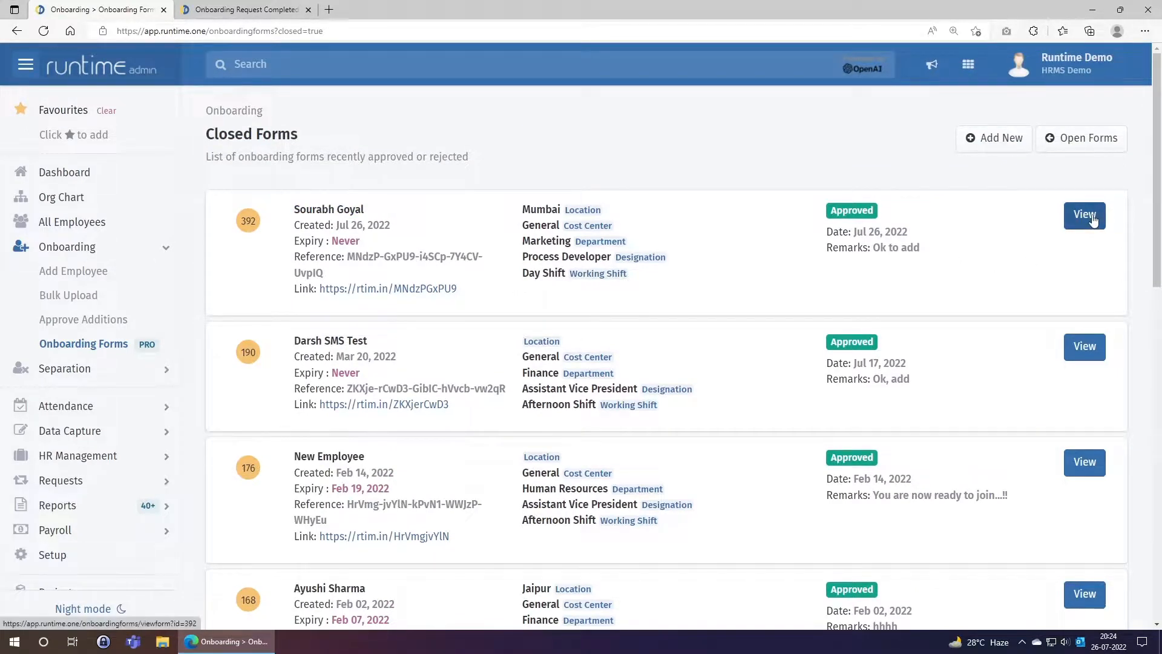
scroll(553, 339, "down", 3)
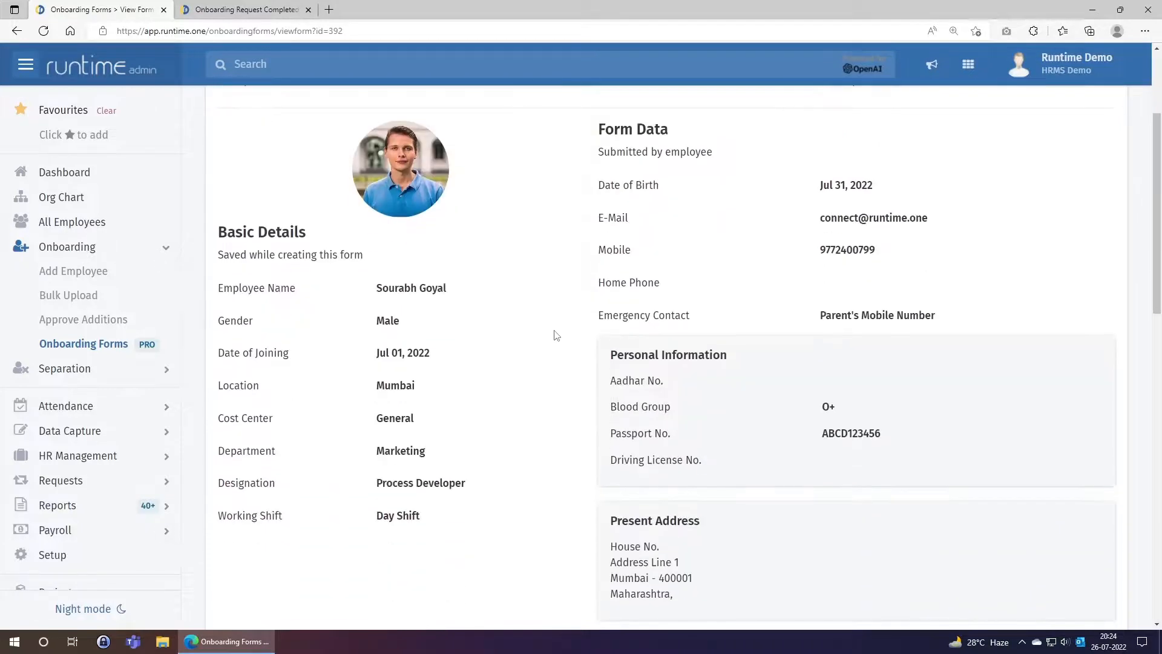
scroll(557, 335, "down", 15)
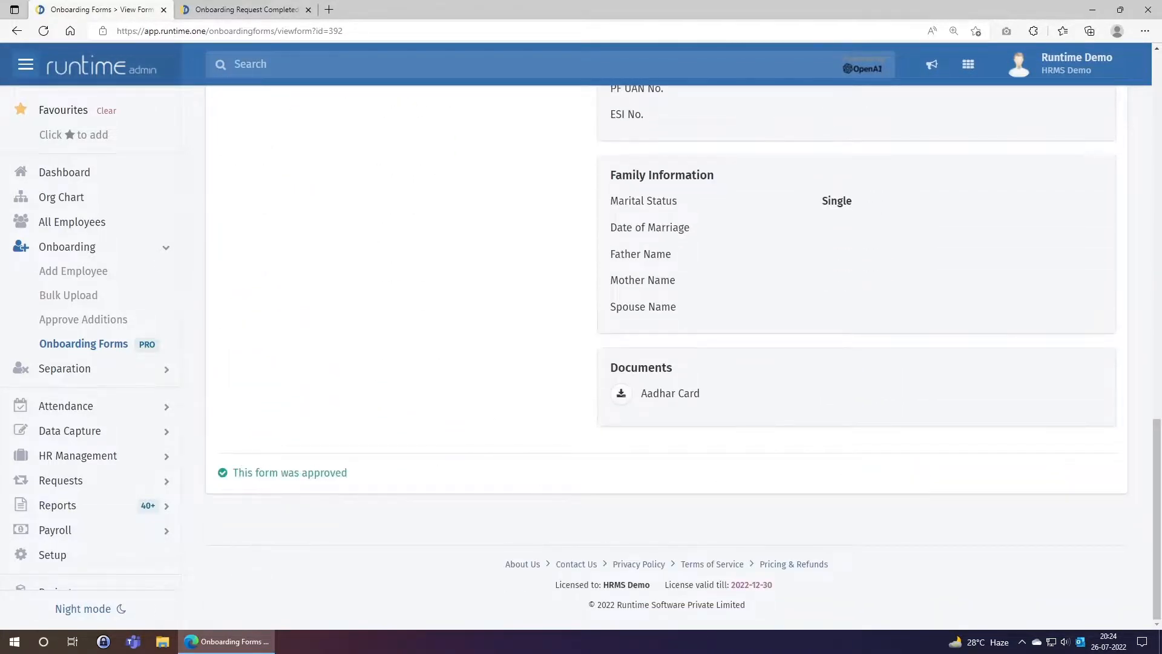
scroll(455, 447, "up", 15)
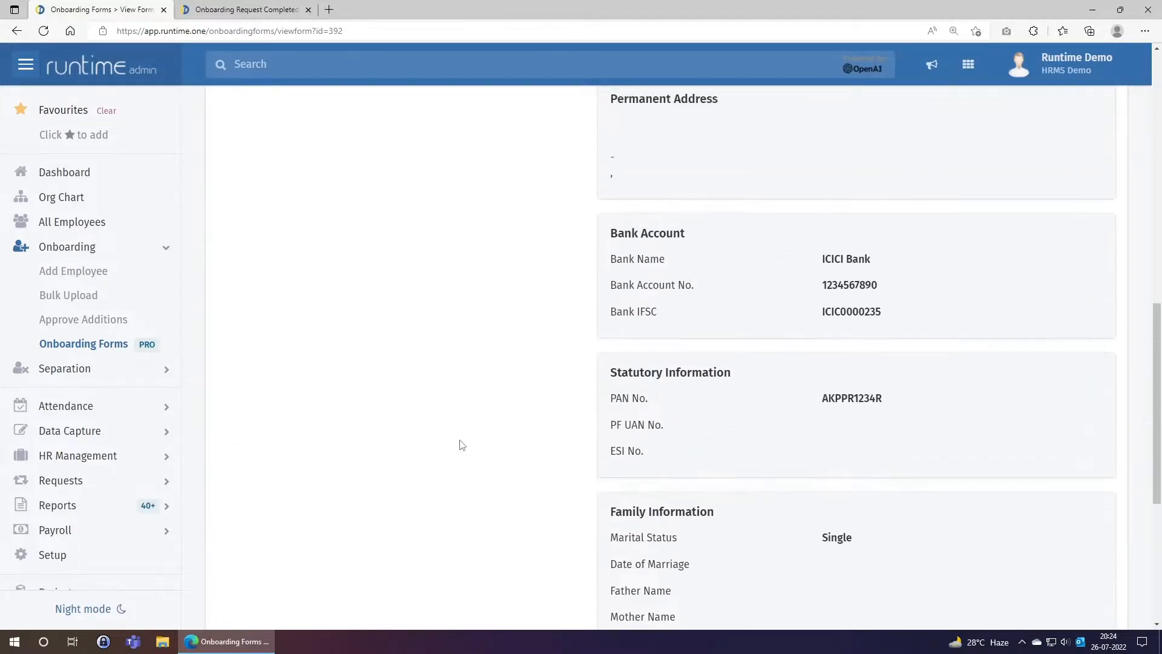
scroll(462, 445, "up", 3)
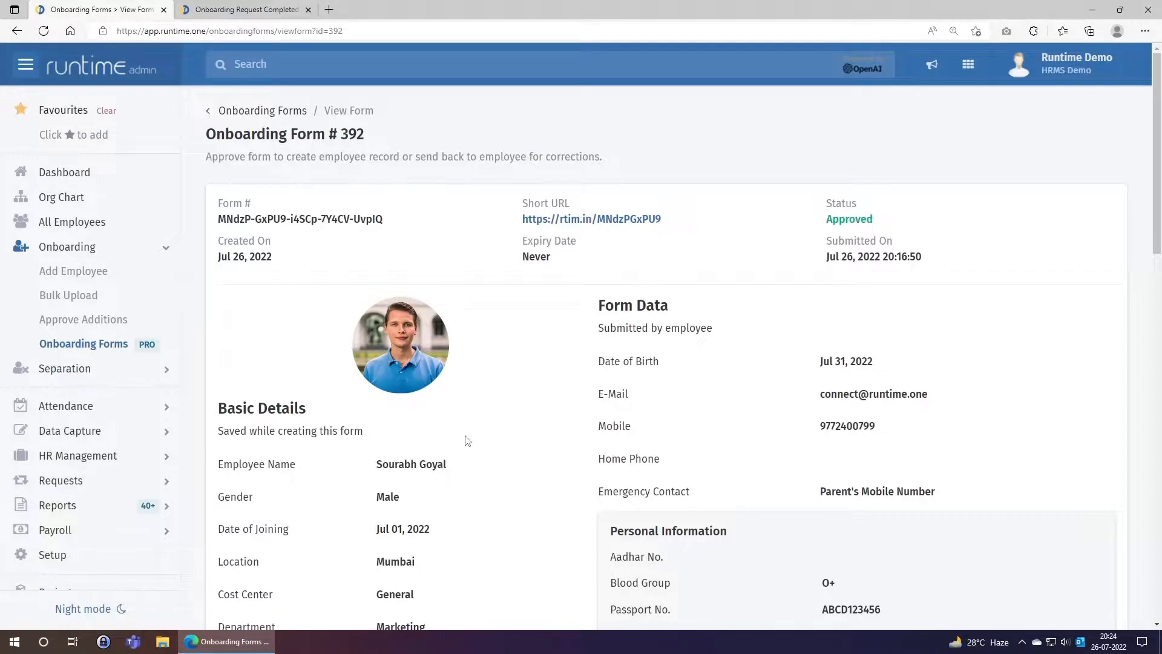
left_click(61, 225)
Open the new hire's record from page 2 of All Employees and check the emergency contact and mobile number
scroll(428, 321, "down", 2)
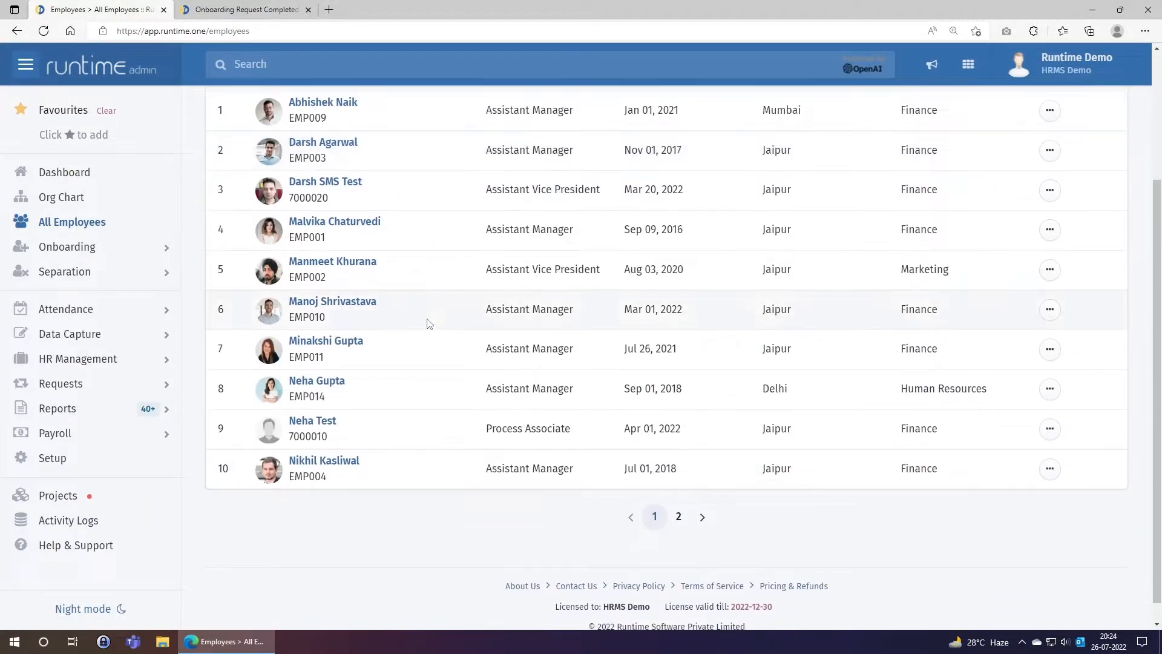
left_click(678, 520)
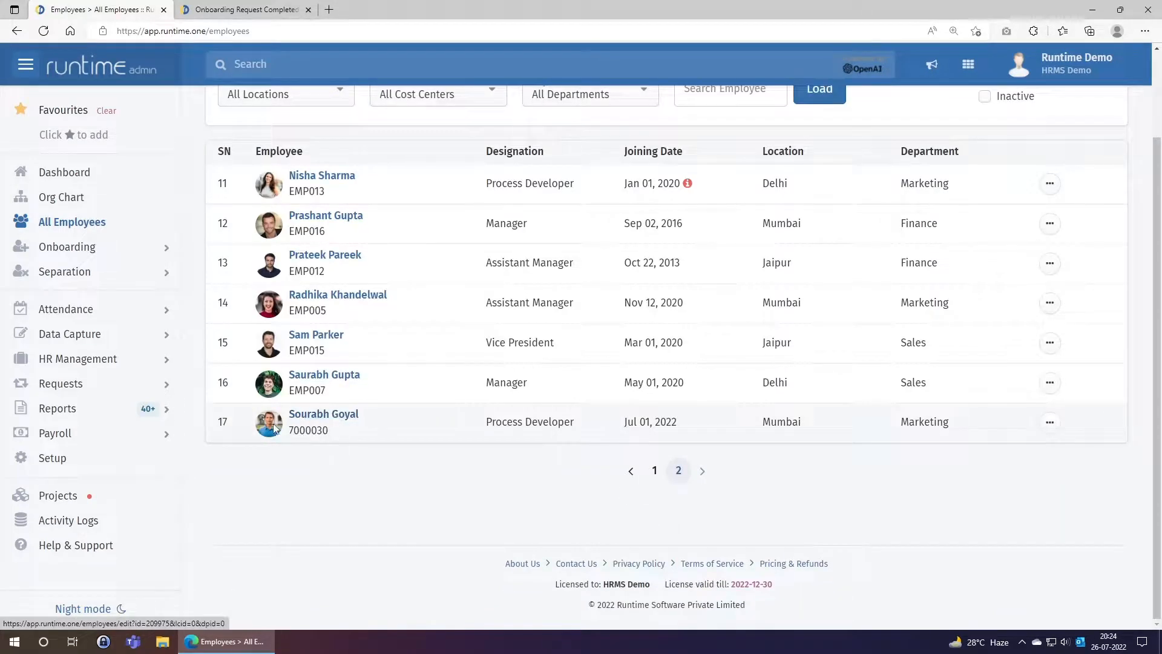
left_click(320, 418)
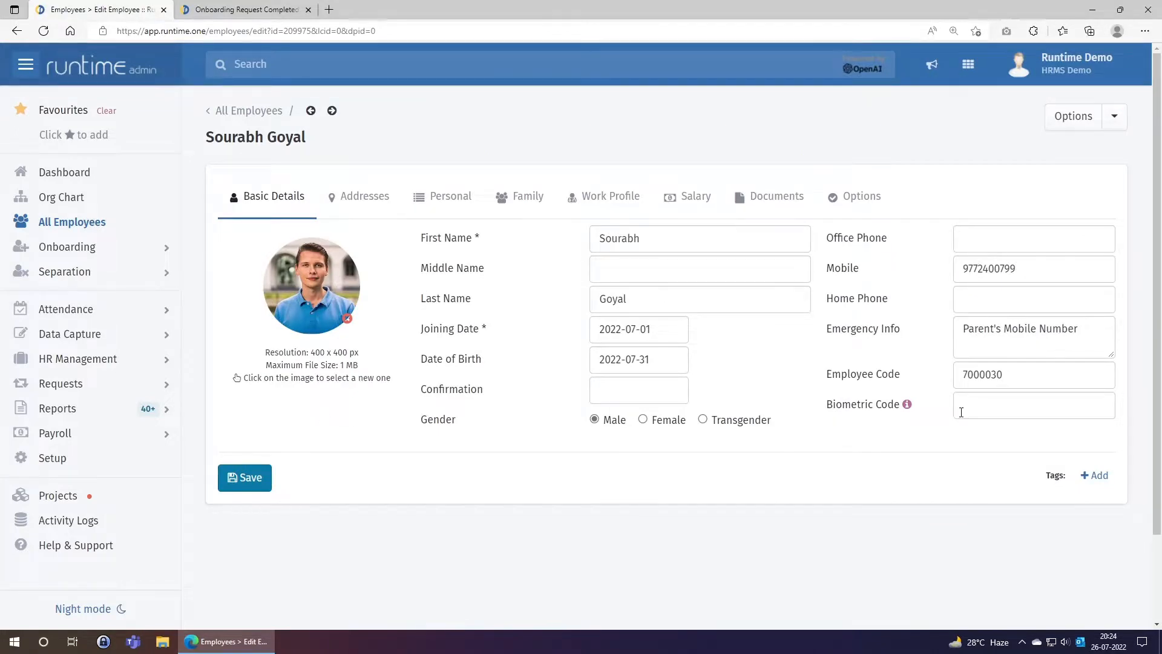
left_click_drag(1080, 330, 963, 330)
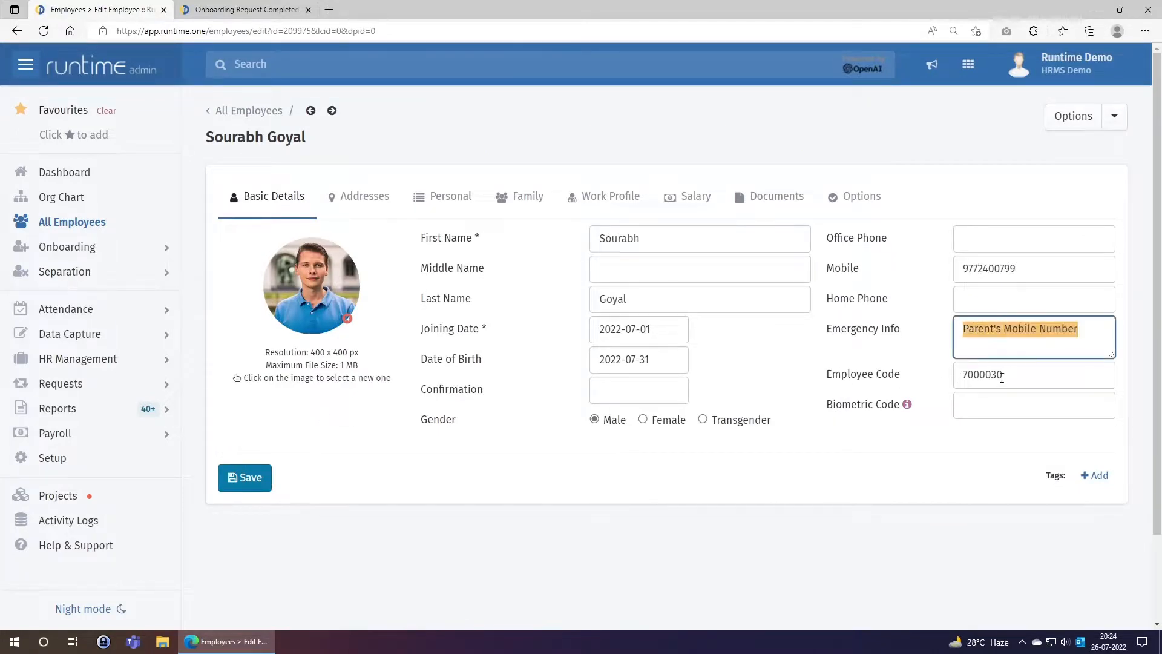
left_click_drag(1023, 271, 921, 293)
left_click(866, 371)
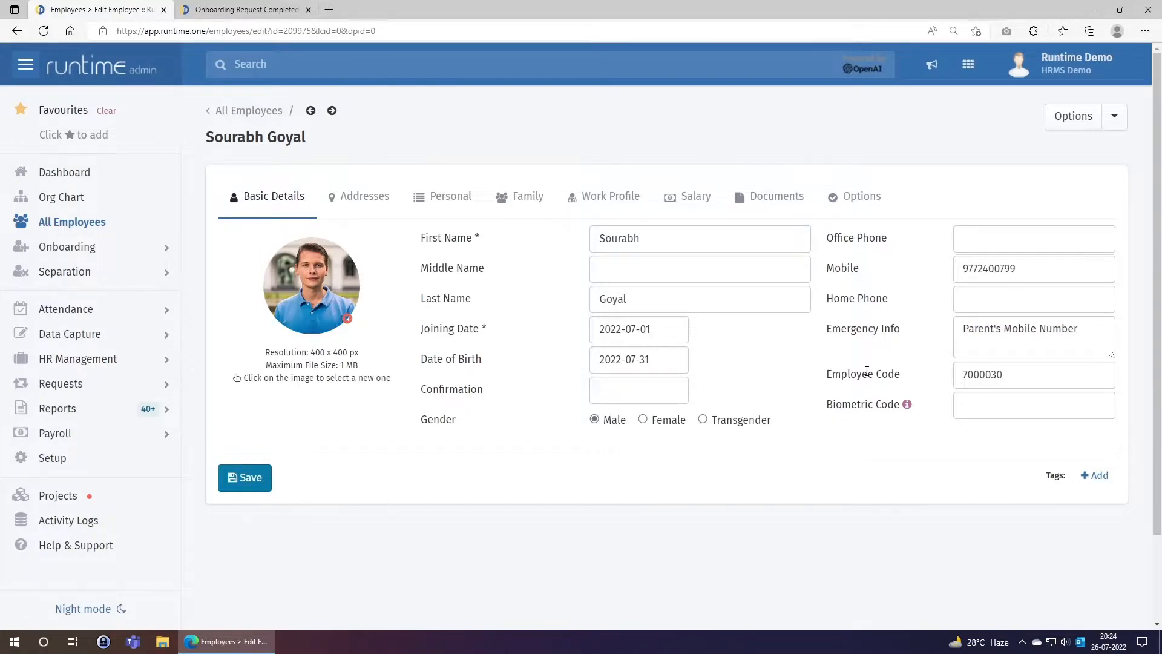
Review the Addresses, Personal, Salary and Documents tabs, then return to the employee list
left_click(388, 198)
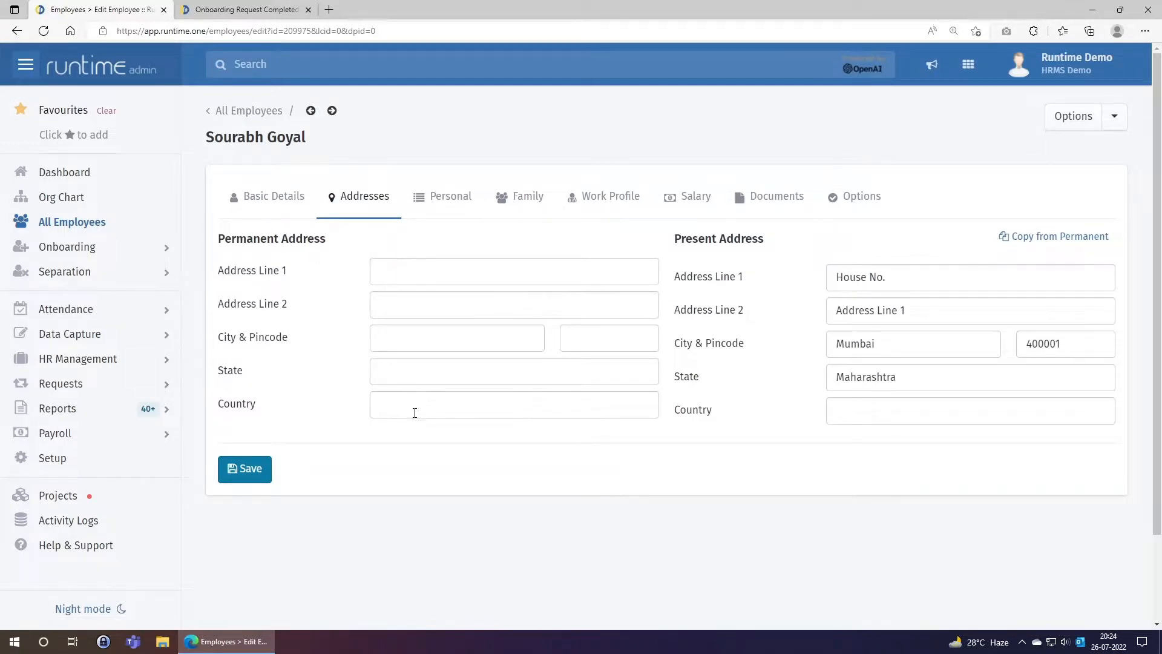
left_click(463, 204)
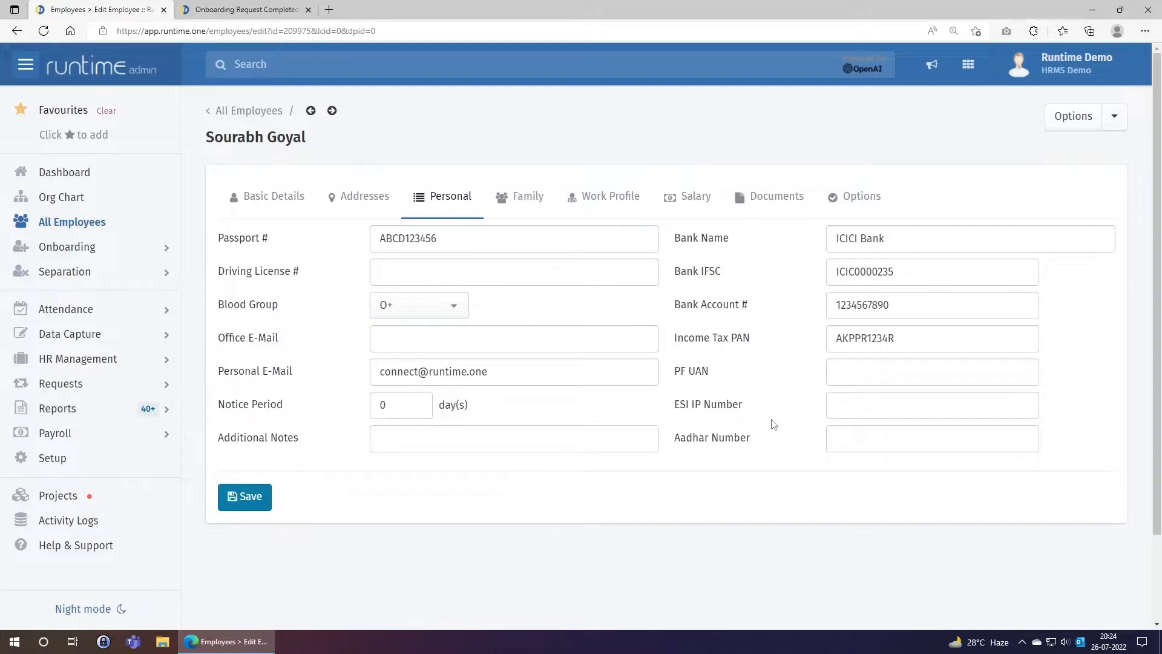
left_click(679, 204)
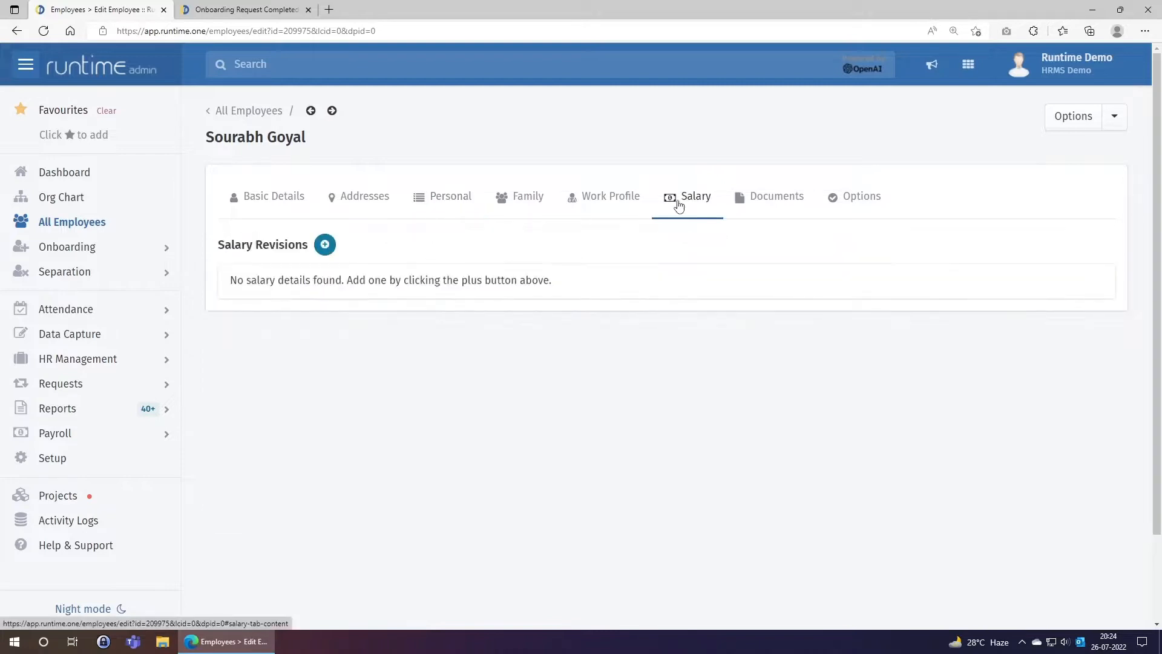
left_click(767, 208)
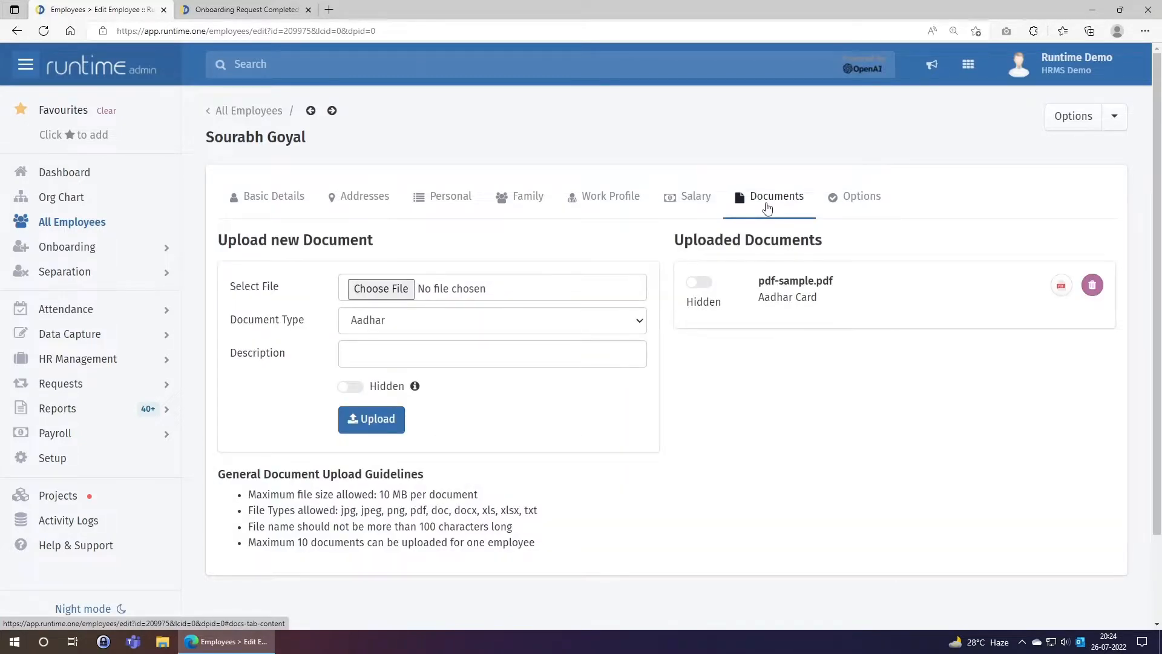
left_click(240, 112)
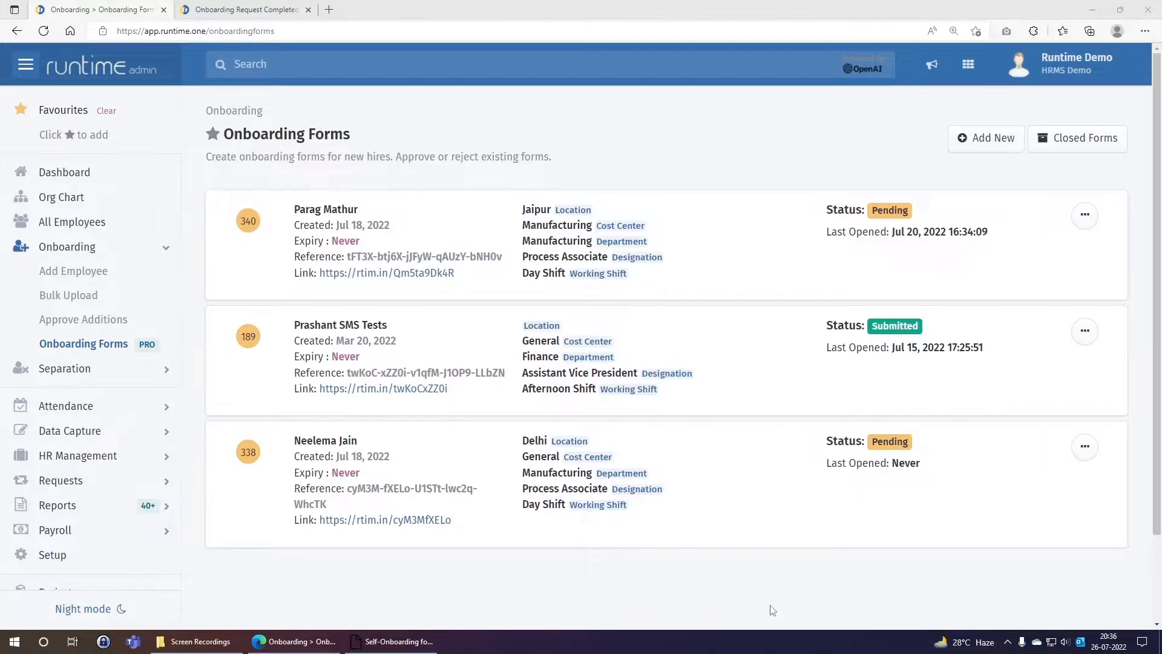
Bring the Self-Onboarding email forward and preview its Offer Letter New.pdf attachment
left_click(402, 647)
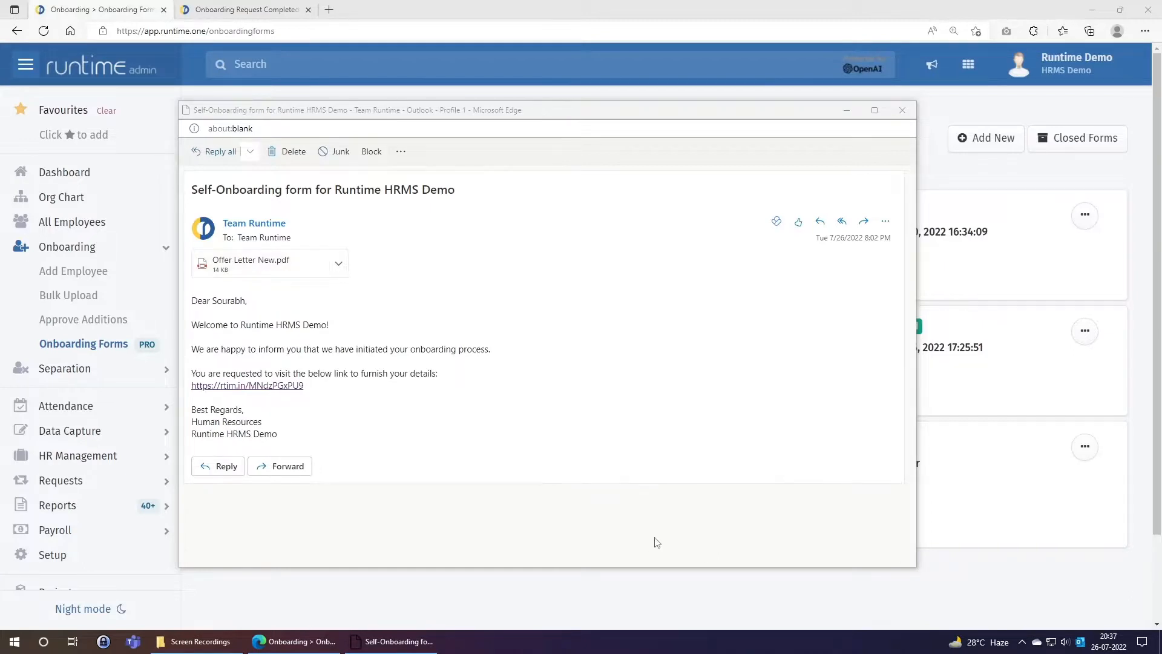
left_click(336, 353)
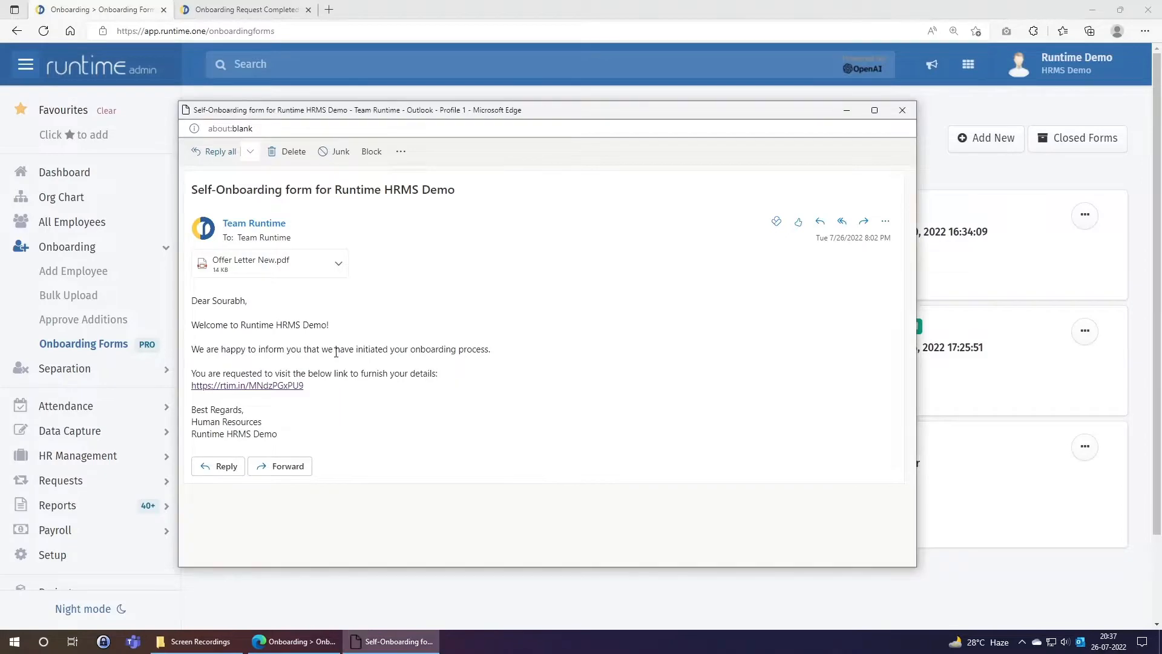
left_click(271, 276)
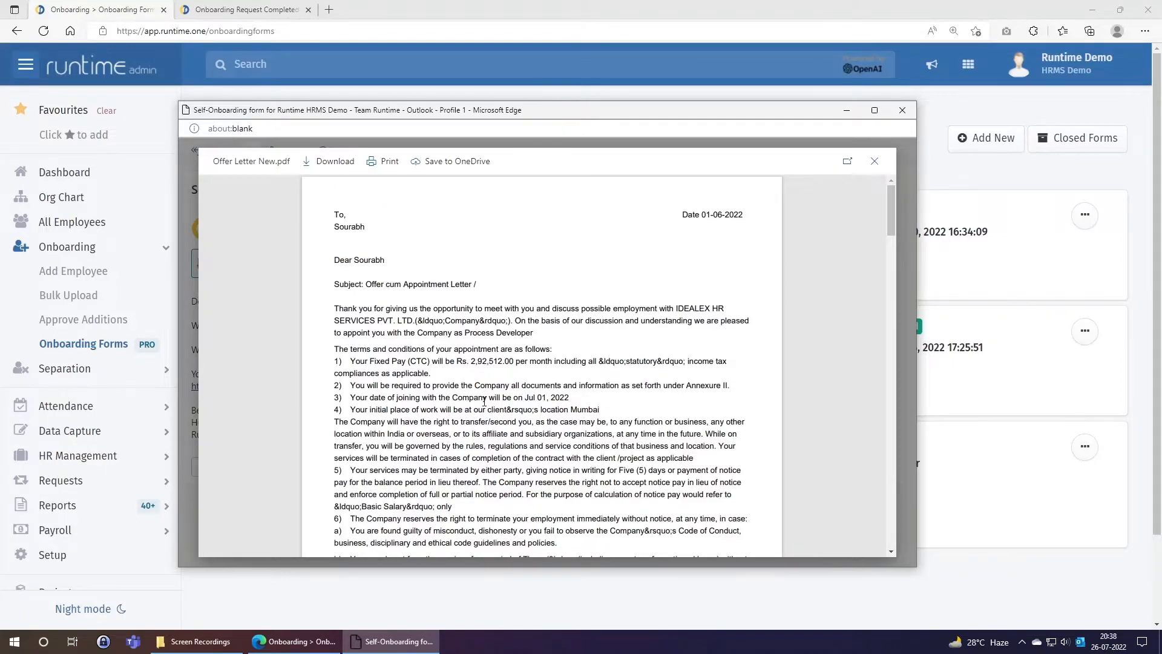
scroll(484, 401, "down", 7)
scroll(485, 401, "down", 8)
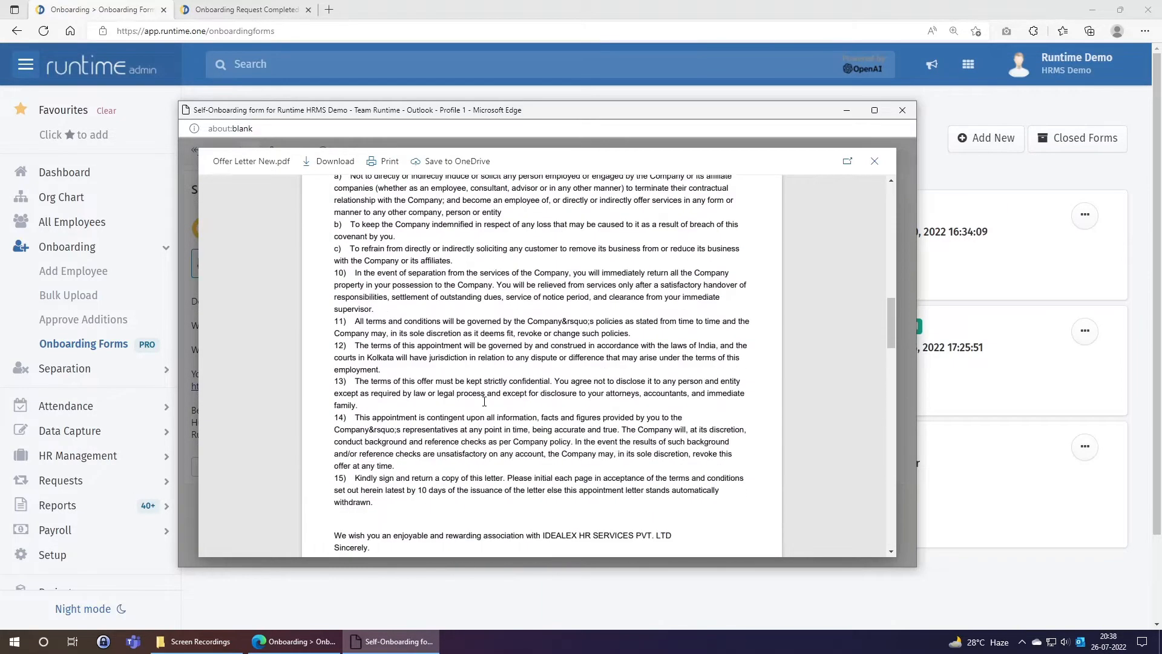
scroll(484, 401, "down", 3)
scroll(478, 401, "up", 1)
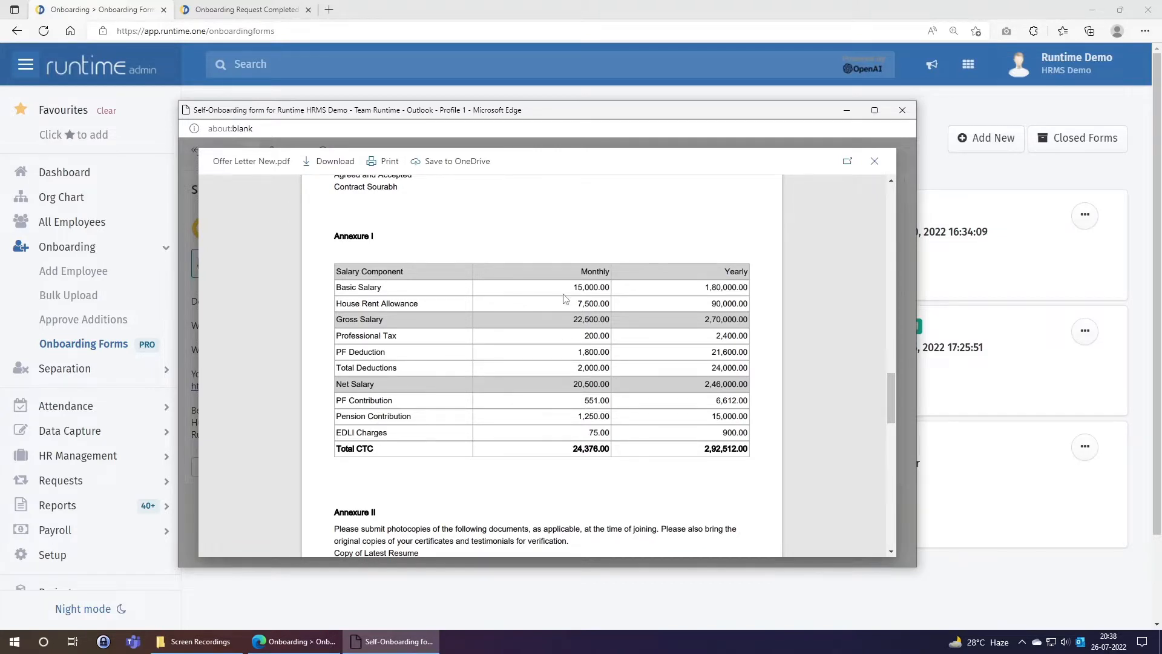
double_click(588, 402)
double_click(574, 450)
left_click(588, 479)
scroll(472, 490, "down", 5)
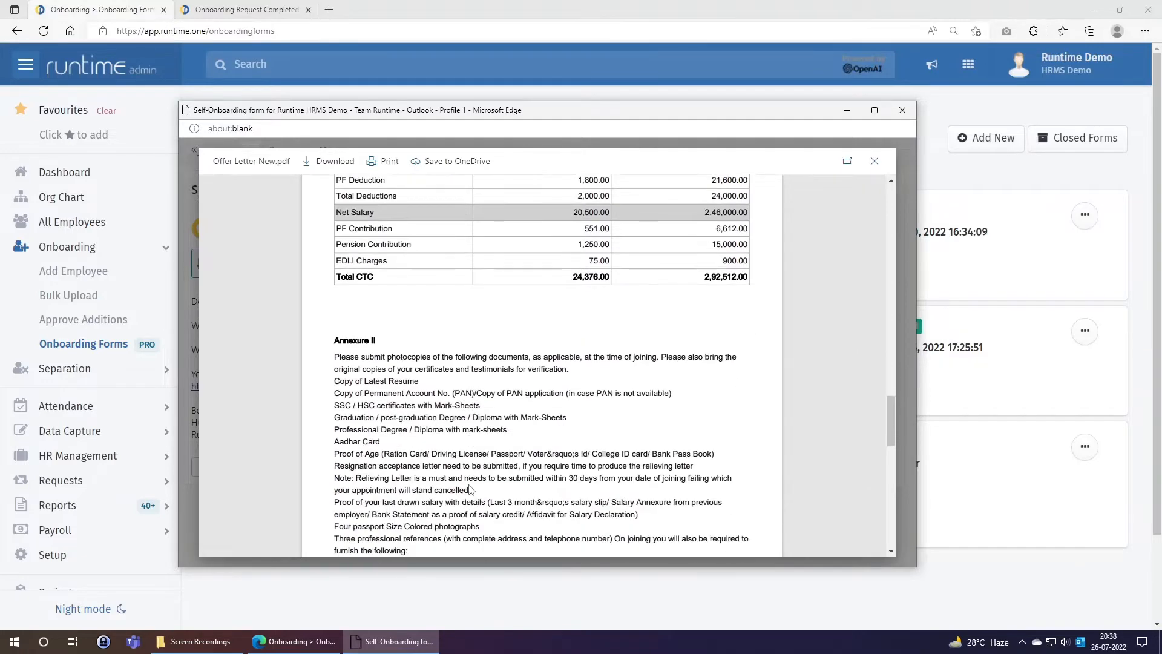
scroll(472, 489, "down", 5)
scroll(471, 487, "up", 6)
scroll(471, 487, "up", 12)
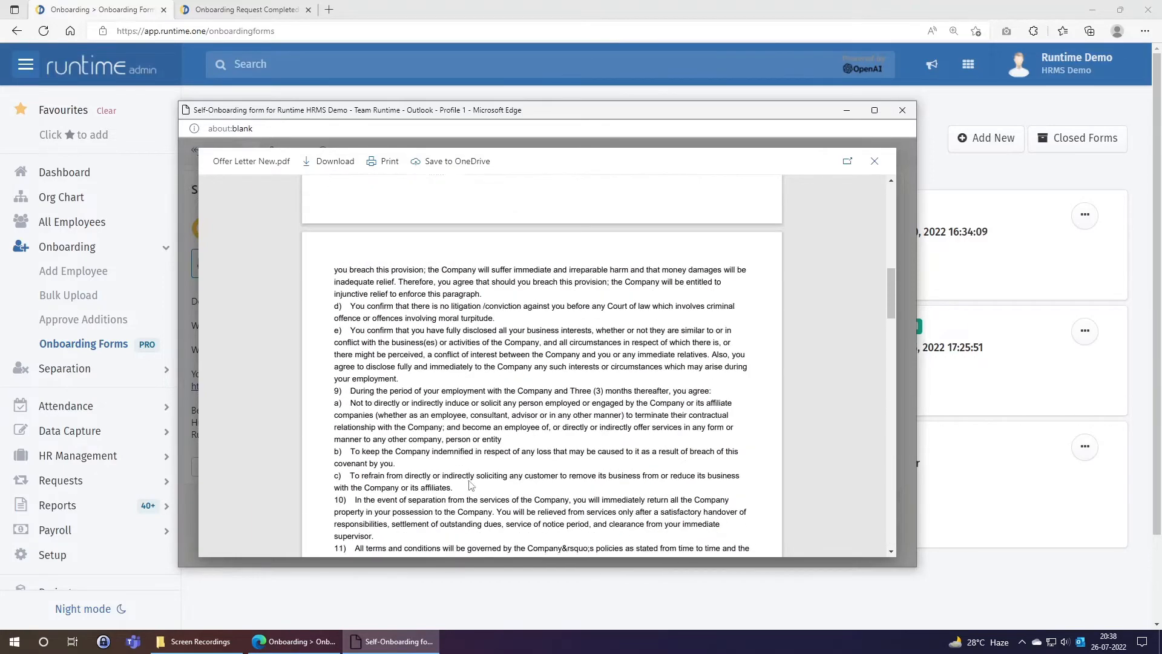
scroll(470, 484, "up", 3)
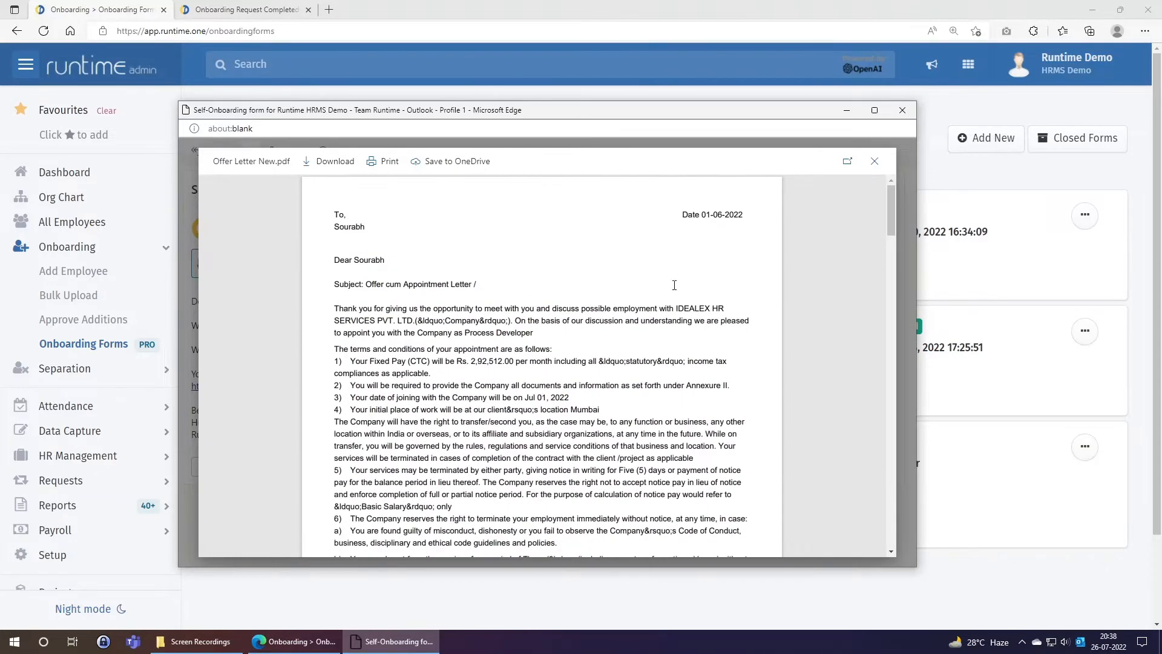
left_click(875, 161)
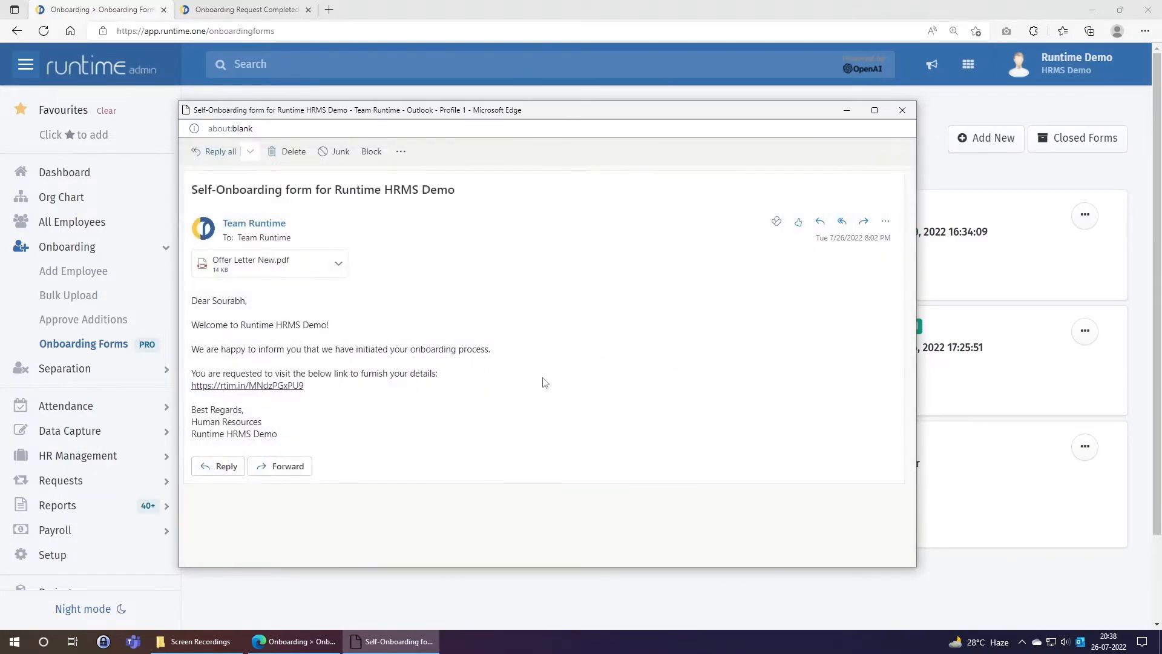